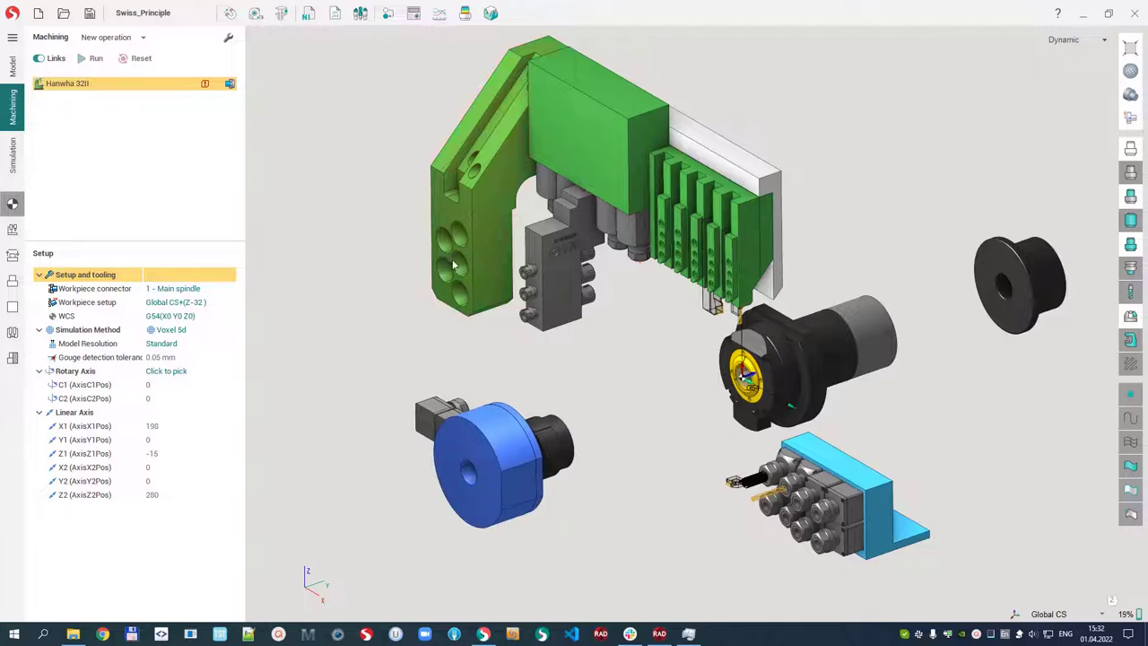
Slide the main spindle housing back along the Z1 axis and highlight the subspindle.
{"action": "left_click", "coordinate": [786, 361]}
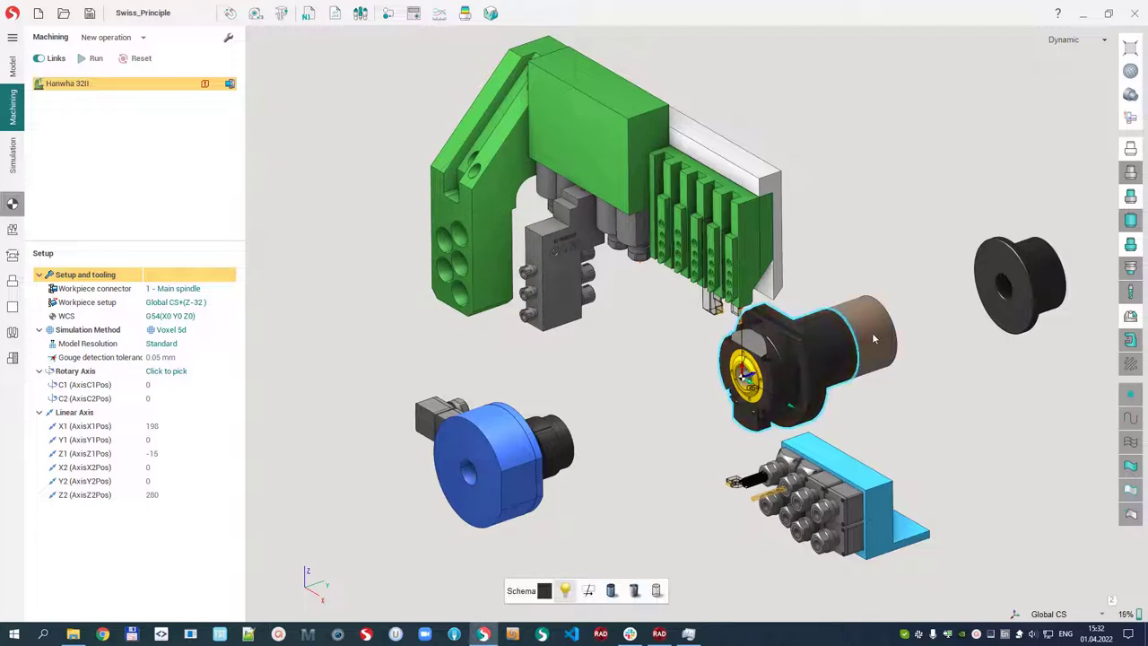
{"action": "mouse_move", "coordinate": [872, 335]}
{"action": "left_mouse_down"}
{"action": "mouse_move", "coordinate": [918, 331]}
{"action": "mouse_move", "coordinate": [832, 360]}
{"action": "mouse_move", "coordinate": [895, 334]}
{"action": "left_mouse_up"}
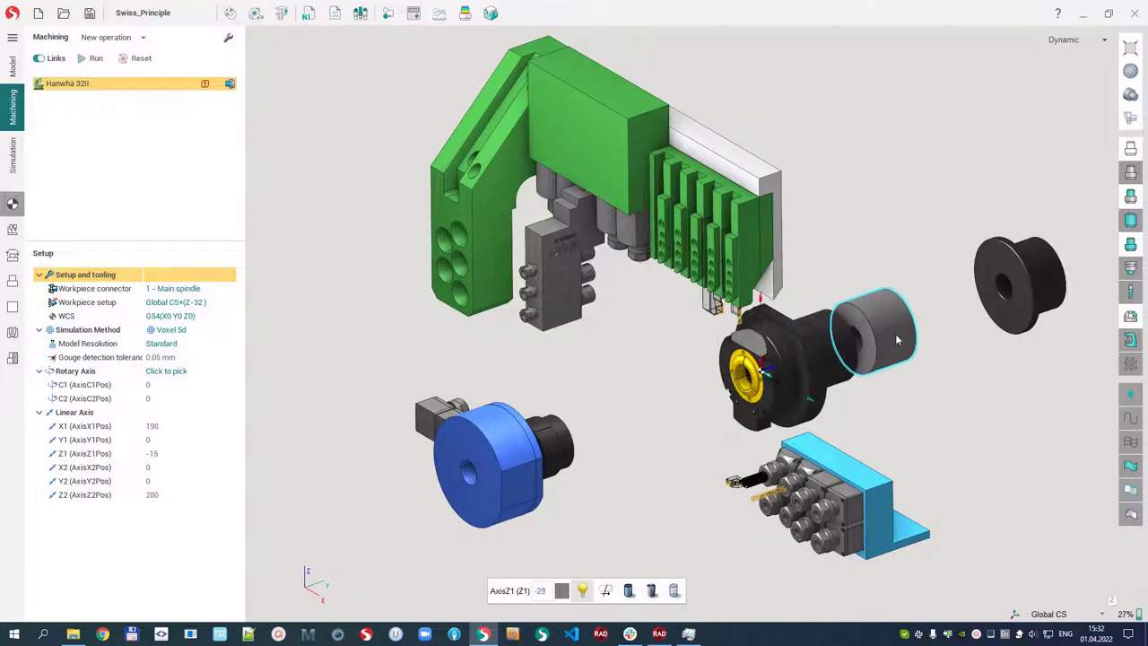
{"action": "left_click", "coordinate": [509, 443]}
{"action": "left_click", "coordinate": [549, 444]}
Examine the machine layout around the subspindle, main spindle and tool blocks from several angles.
{"action": "middle_click_drag", "start_coordinate": [665, 447], "coordinate": [556, 363]}
{"action": "scroll", "coordinate": [638, 389], "scroll_direction": "down", "scroll_amount": 3}
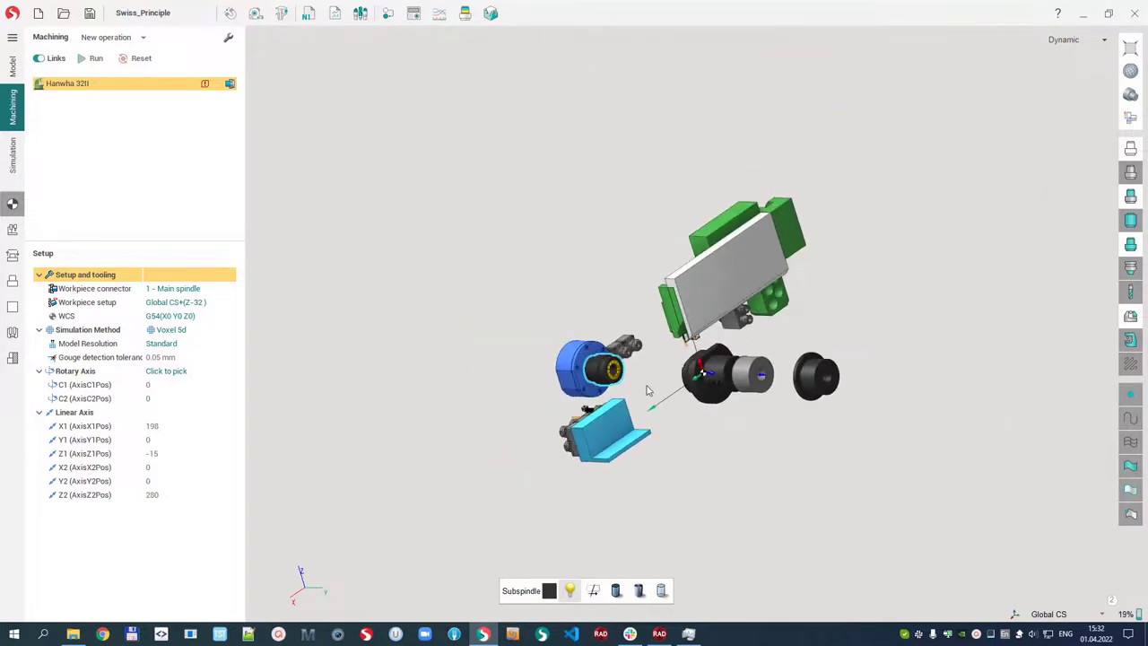
{"action": "middle_click_drag", "start_coordinate": [648, 389], "coordinate": [780, 393]}
{"action": "right_click_drag", "start_coordinate": [780, 393], "coordinate": [699, 358]}
{"action": "scroll", "coordinate": [662, 256], "scroll_direction": "up", "scroll_amount": 2}
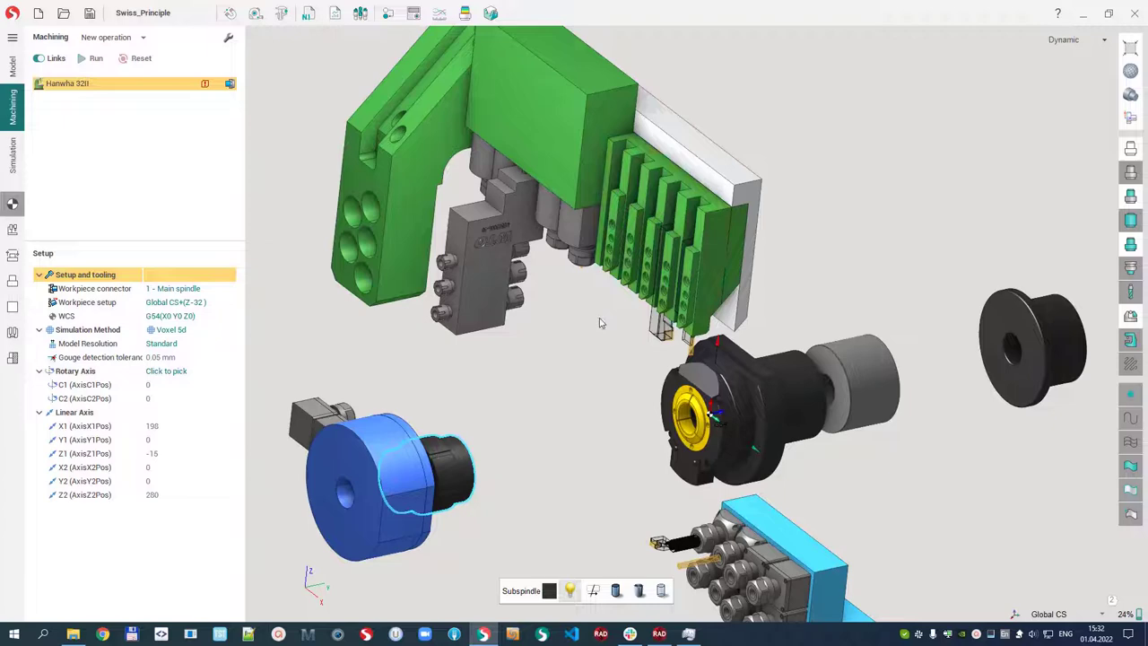
{"action": "middle_click_drag", "start_coordinate": [589, 374], "coordinate": [688, 273]}
{"action": "scroll", "coordinate": [688, 273], "scroll_direction": "down", "scroll_amount": 2}
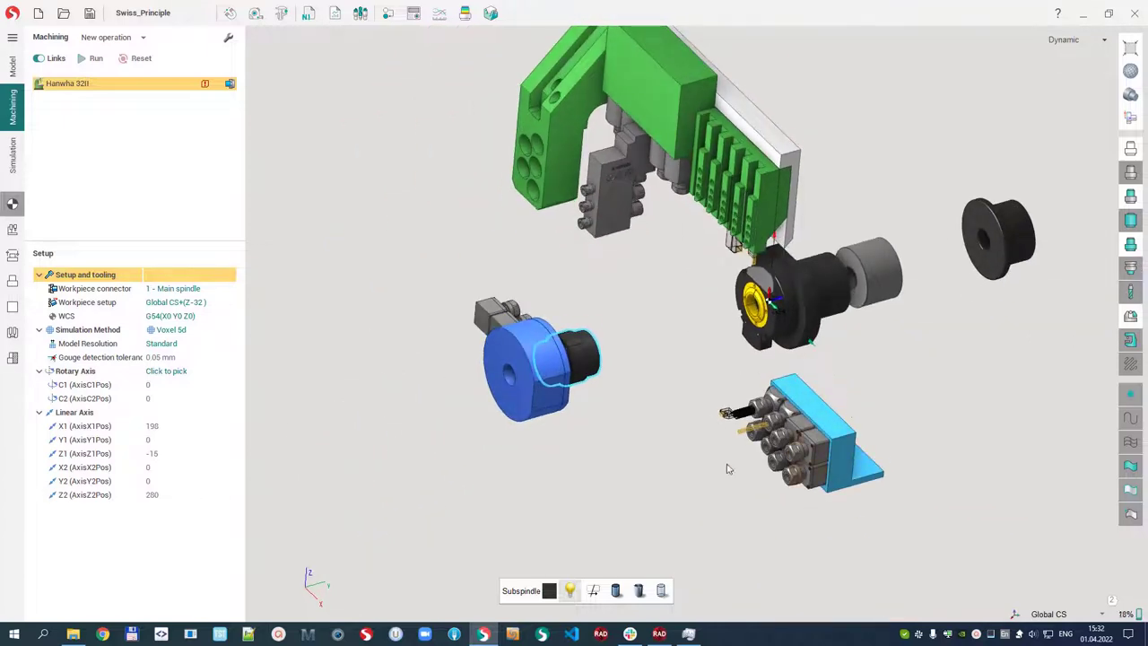
{"action": "middle_click_drag", "start_coordinate": [685, 366], "coordinate": [682, 394]}
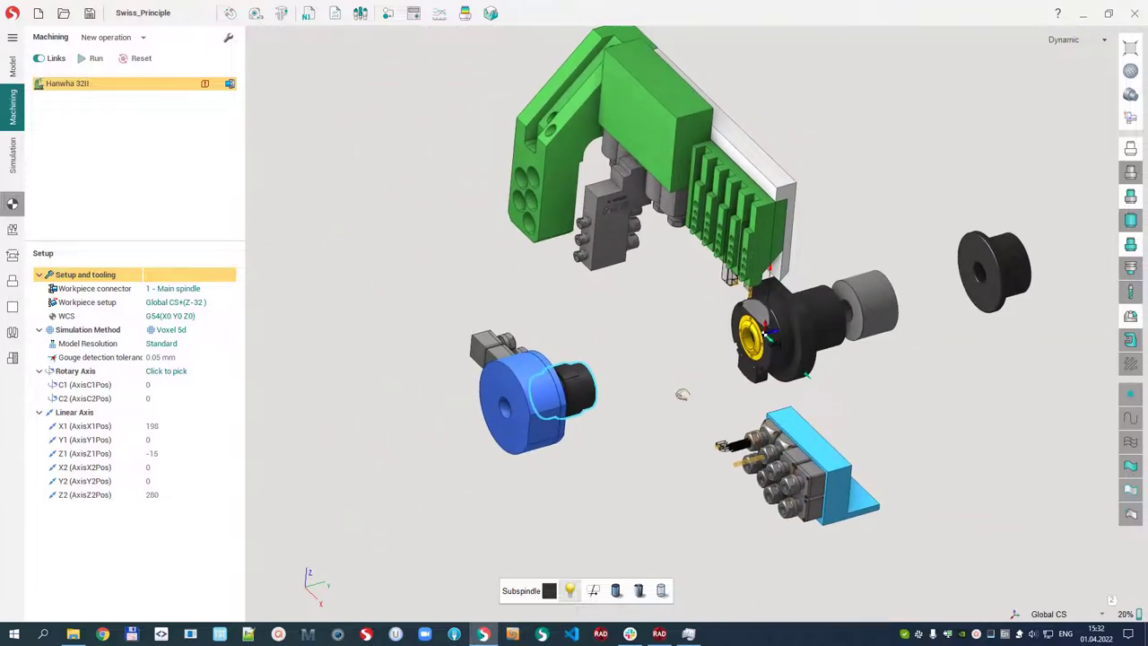
{"action": "mouse_move", "coordinate": [681, 395]}
{"action": "right_mouse_down"}
{"action": "mouse_move", "coordinate": [710, 377]}
{"action": "mouse_move", "coordinate": [696, 397]}
{"action": "mouse_move", "coordinate": [681, 381]}
{"action": "right_mouse_up"}
{"action": "middle_click_drag", "start_coordinate": [676, 353], "coordinate": [637, 406]}
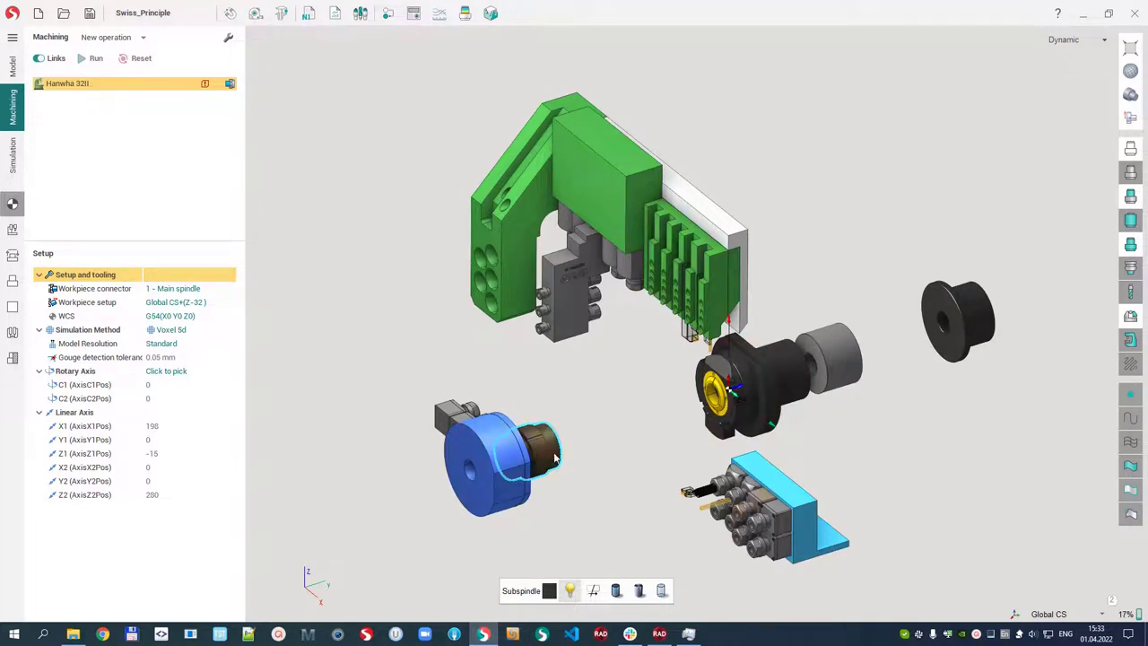
Review the revolved part's design model, checking its shape and the length dimension of the shaft section beyond the collar.
{"action": "left_click", "coordinate": [13, 68]}
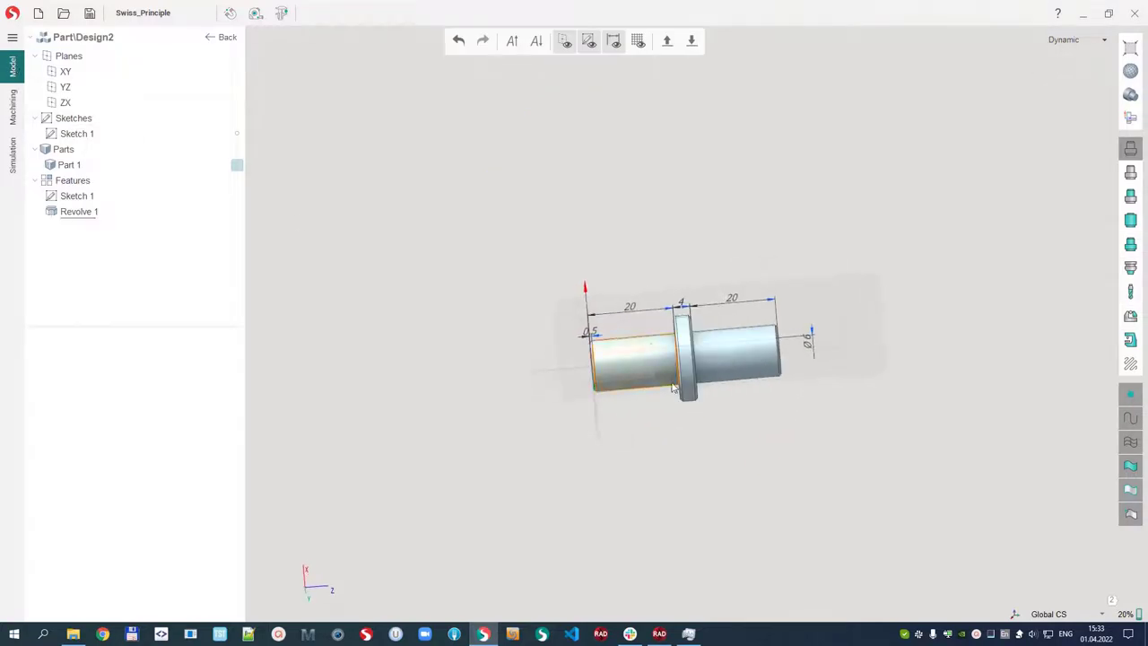
{"action": "left_click", "coordinate": [781, 216]}
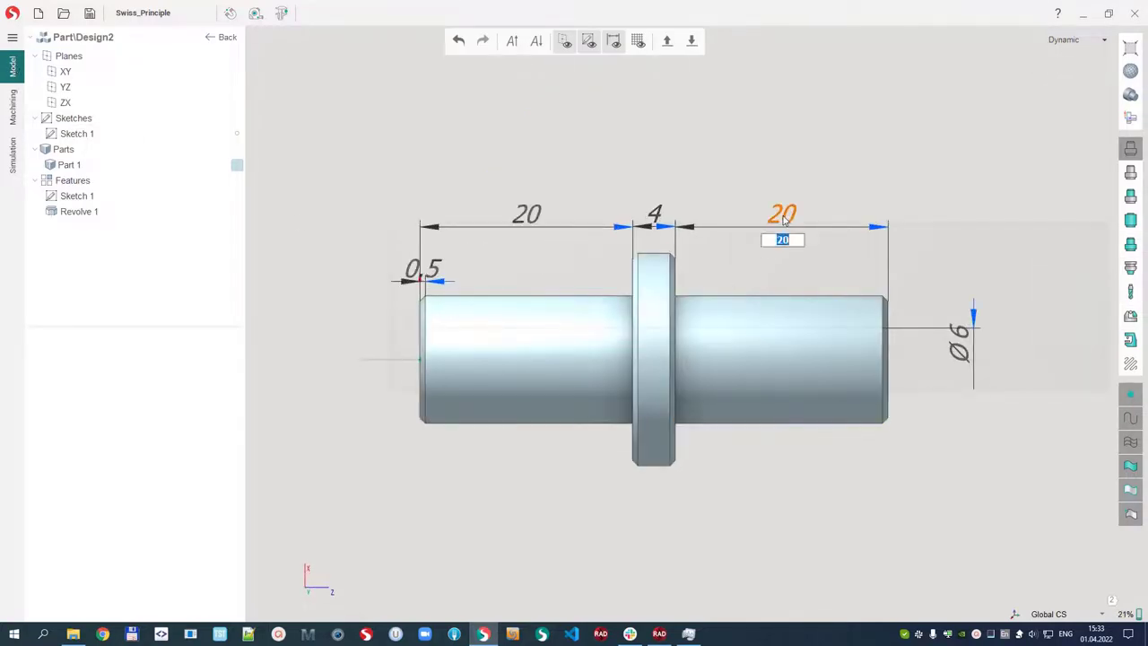
{"action": "key", "text": "Escape"}
{"action": "left_click", "coordinate": [786, 216]}
{"action": "left_click", "coordinate": [794, 239]}
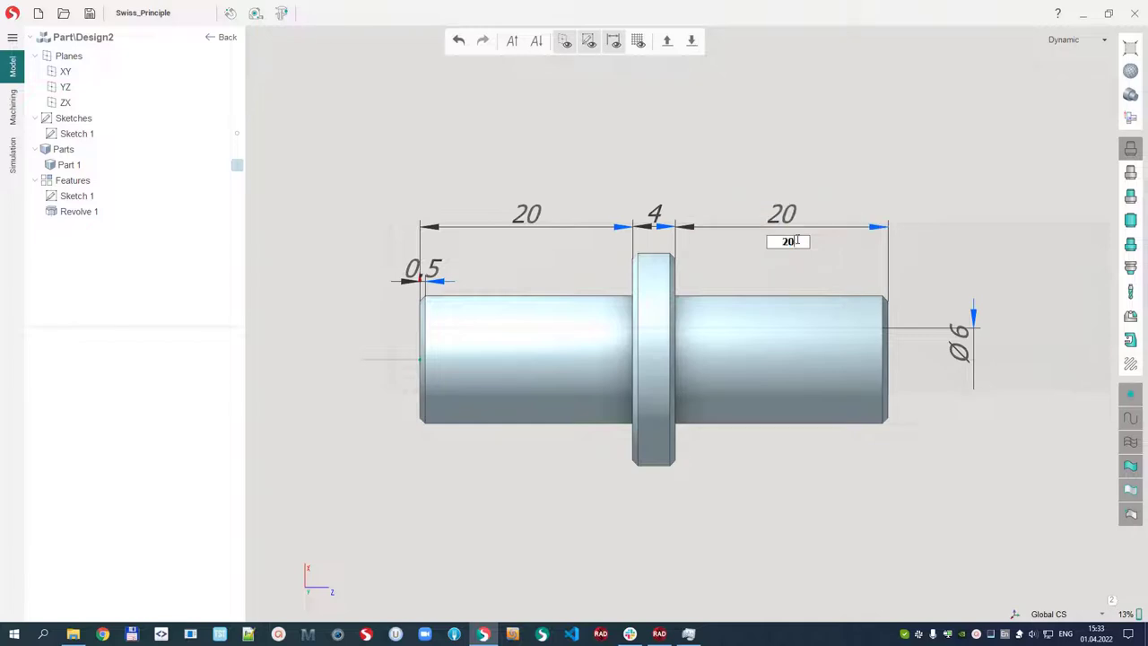
{"action": "scroll", "coordinate": [794, 240], "scroll_direction": "up", "scroll_amount": 5}
{"action": "scroll", "coordinate": [794, 241], "scroll_direction": "down", "scroll_amount": 5}
{"action": "left_click", "coordinate": [703, 179]}
{"action": "scroll", "coordinate": [702, 179], "scroll_direction": "down", "scroll_amount": 3}
{"action": "middle_click_drag", "start_coordinate": [702, 181], "coordinate": [714, 347]}
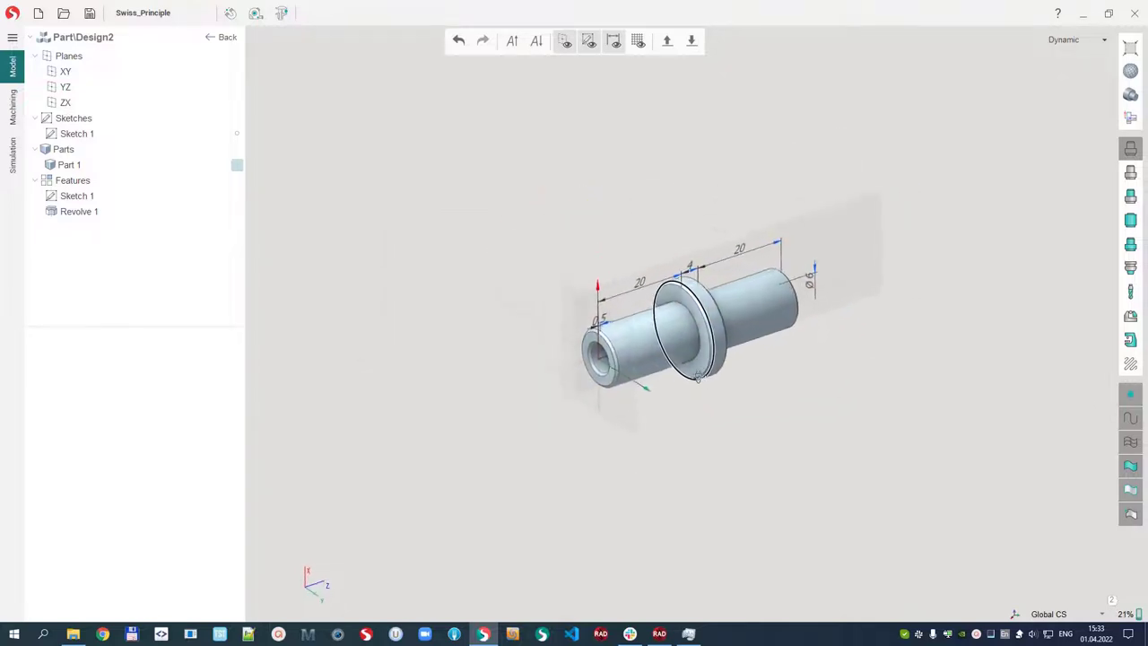
Return to the machining setup and add a Part item under the Hanwha 32II, held in the main spindle.
{"action": "left_click", "coordinate": [12, 110]}
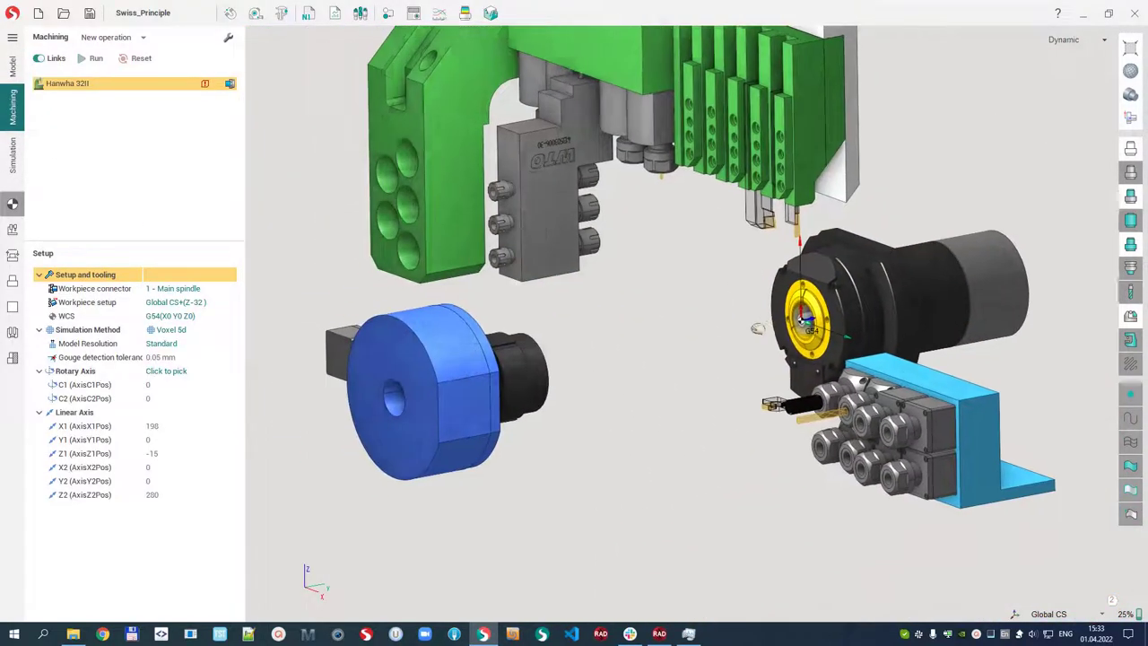
{"action": "scroll", "coordinate": [758, 329], "scroll_direction": "down", "scroll_amount": 1}
{"action": "middle_click_drag", "start_coordinate": [757, 329], "coordinate": [744, 373]}
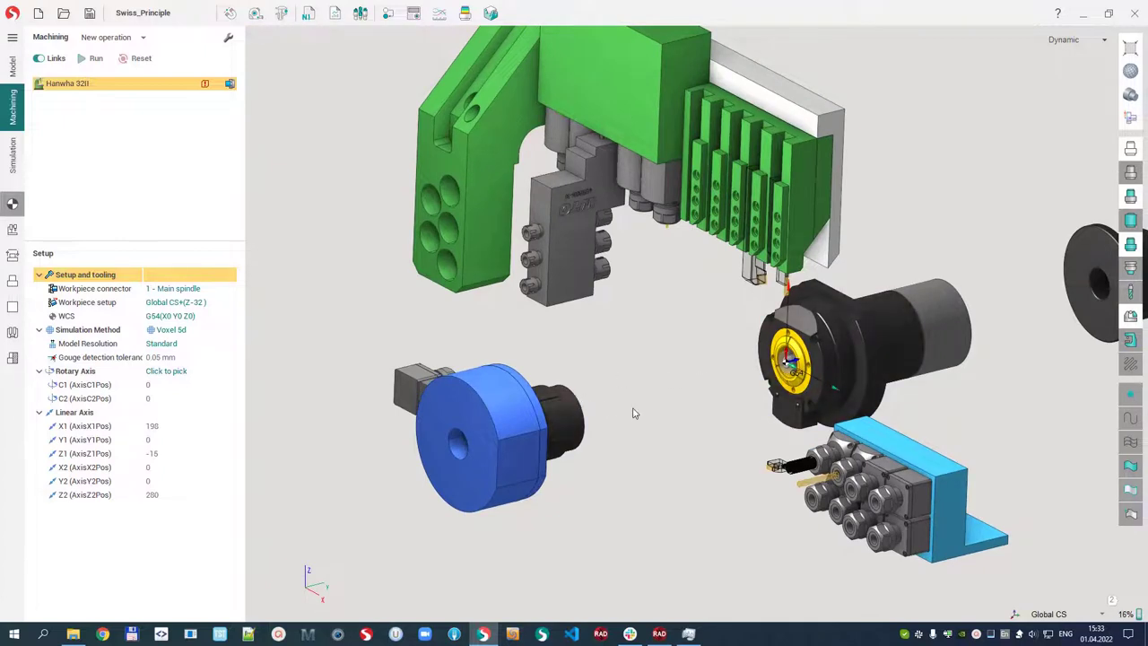
{"action": "scroll", "coordinate": [632, 413], "scroll_direction": "up", "scroll_amount": 3}
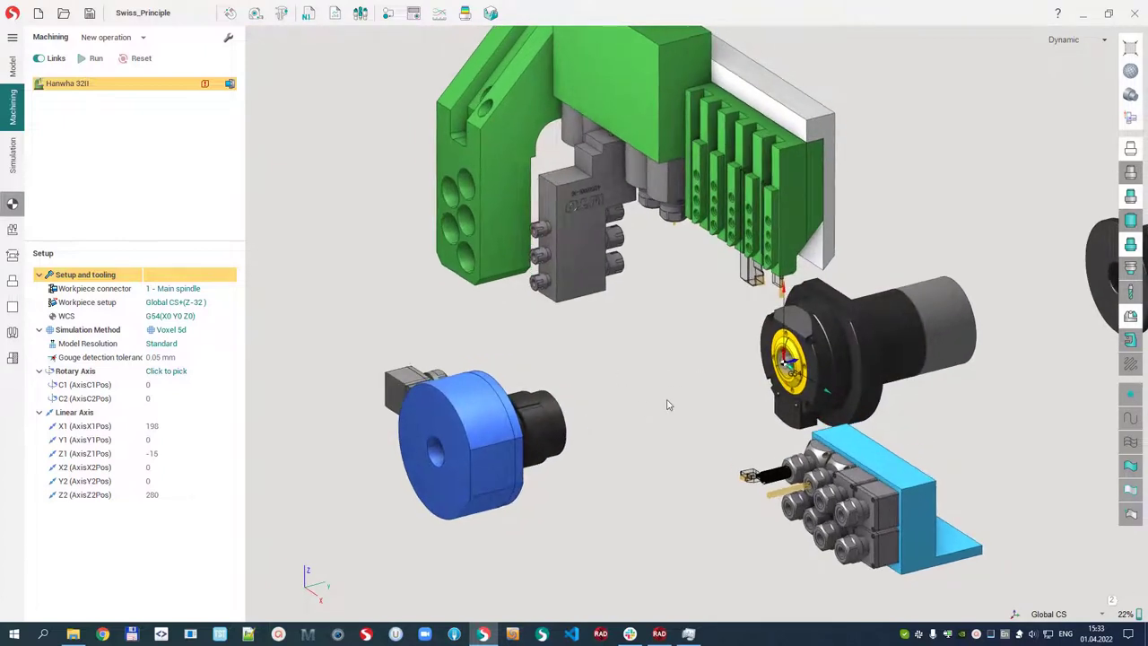
{"action": "middle_click_drag", "start_coordinate": [667, 405], "coordinate": [650, 409]}
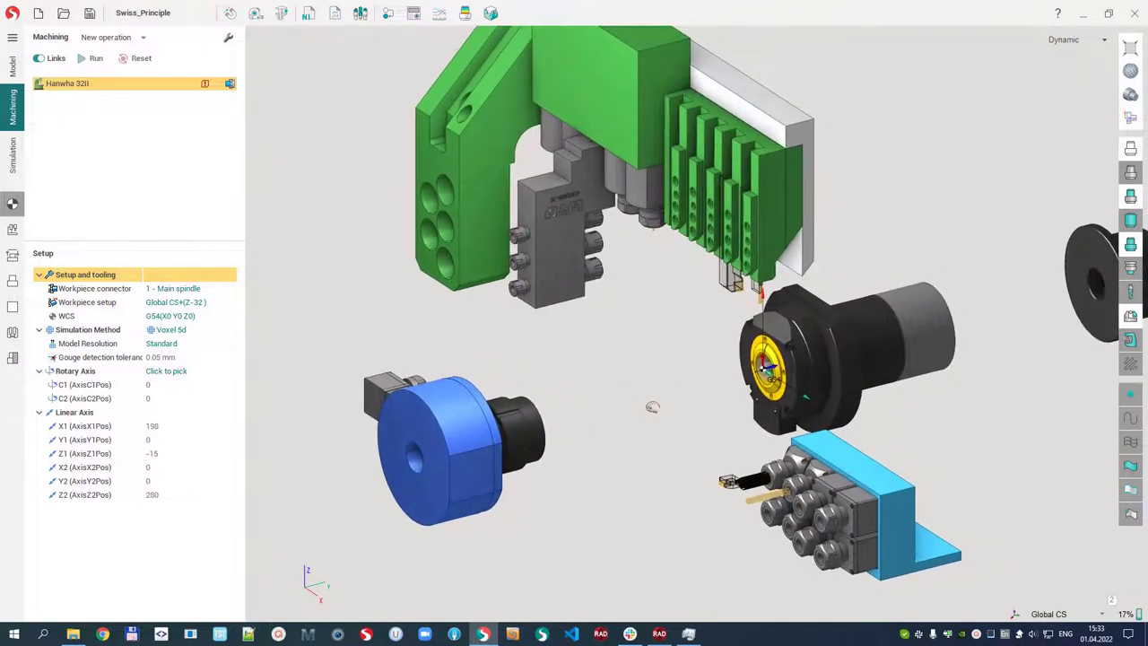
{"action": "left_click", "coordinate": [143, 37]}
{"action": "mouse_move", "coordinate": [131, 60]}
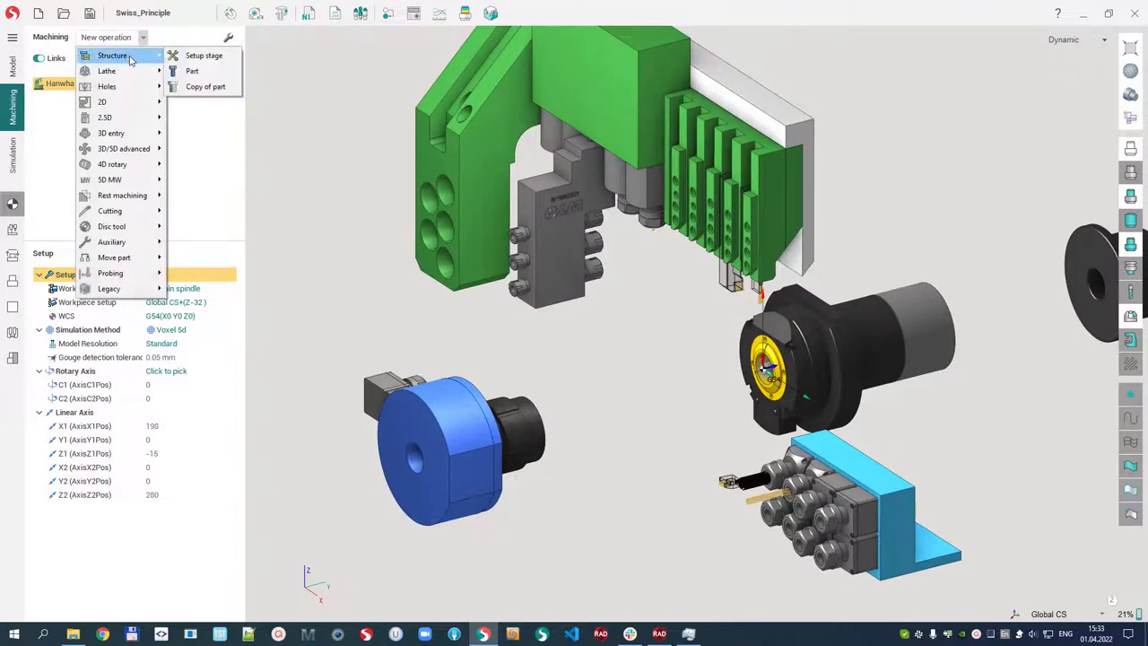
{"action": "left_click", "coordinate": [205, 76]}
{"action": "left_click", "coordinate": [196, 318]}
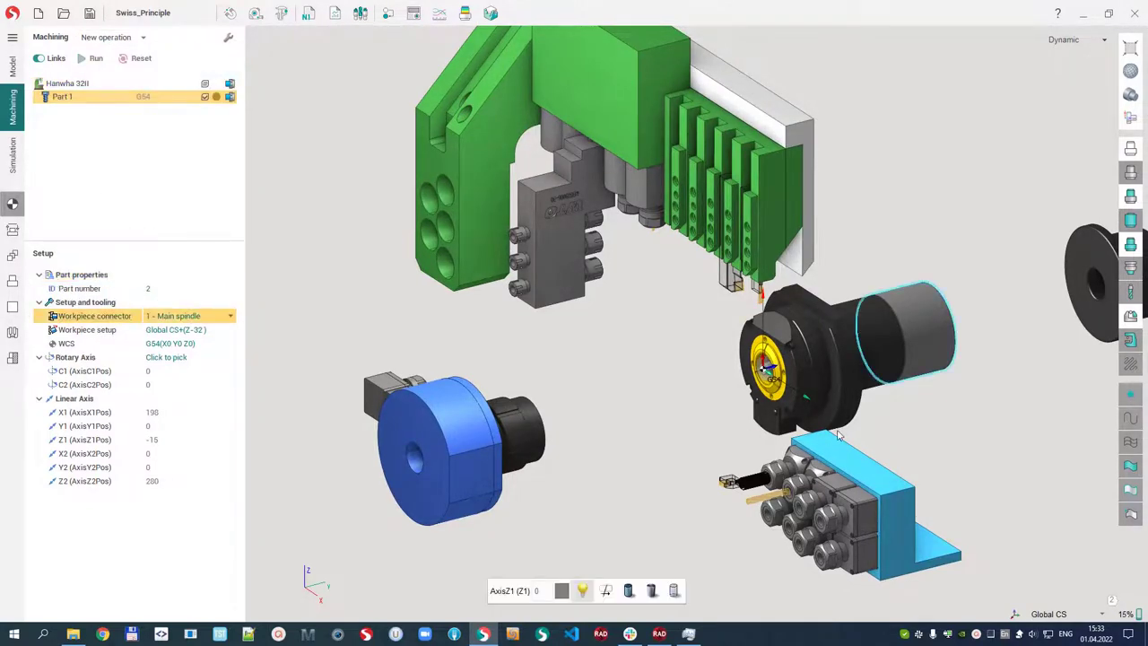
{"action": "scroll", "coordinate": [780, 368], "scroll_direction": "up", "scroll_amount": 5}
{"action": "scroll", "coordinate": [681, 367], "scroll_direction": "down", "scroll_amount": 3}
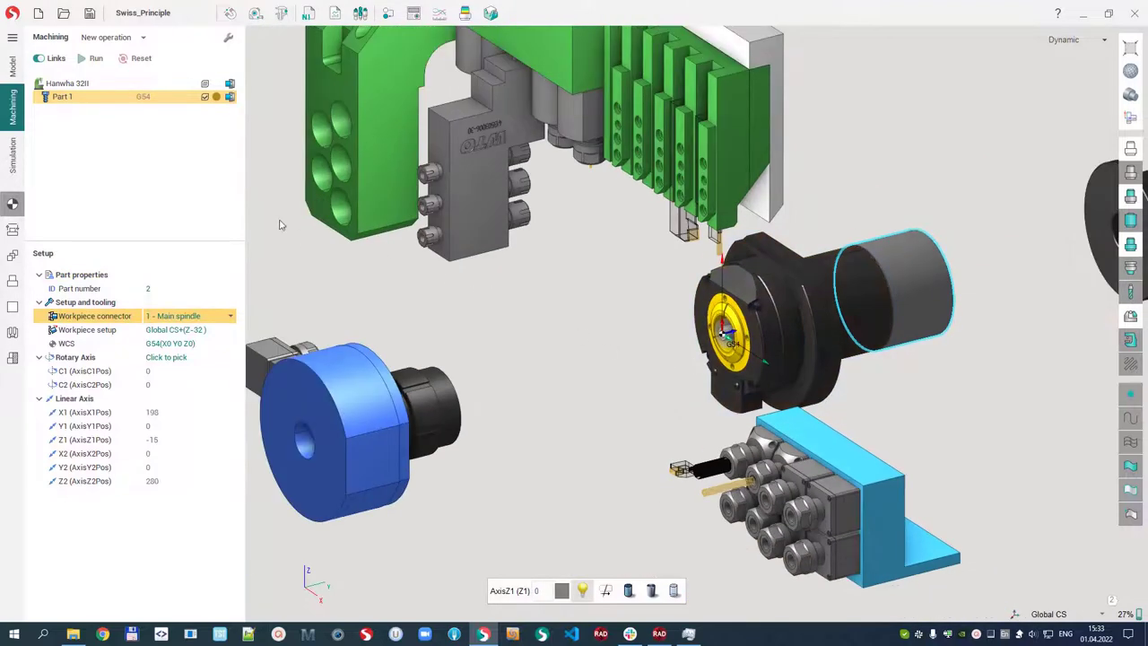
Add a second Part item and set its workpiece connector to 2 - Counter spindle.
{"action": "left_click", "coordinate": [143, 36]}
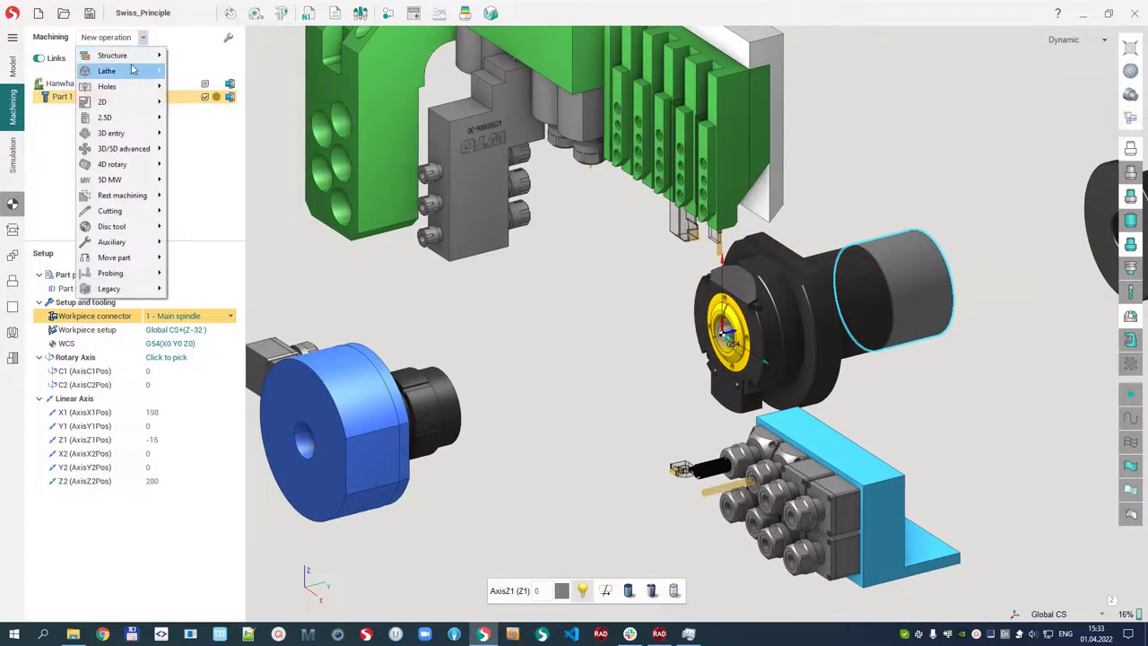
{"action": "mouse_move", "coordinate": [126, 56]}
{"action": "left_click", "coordinate": [196, 72]}
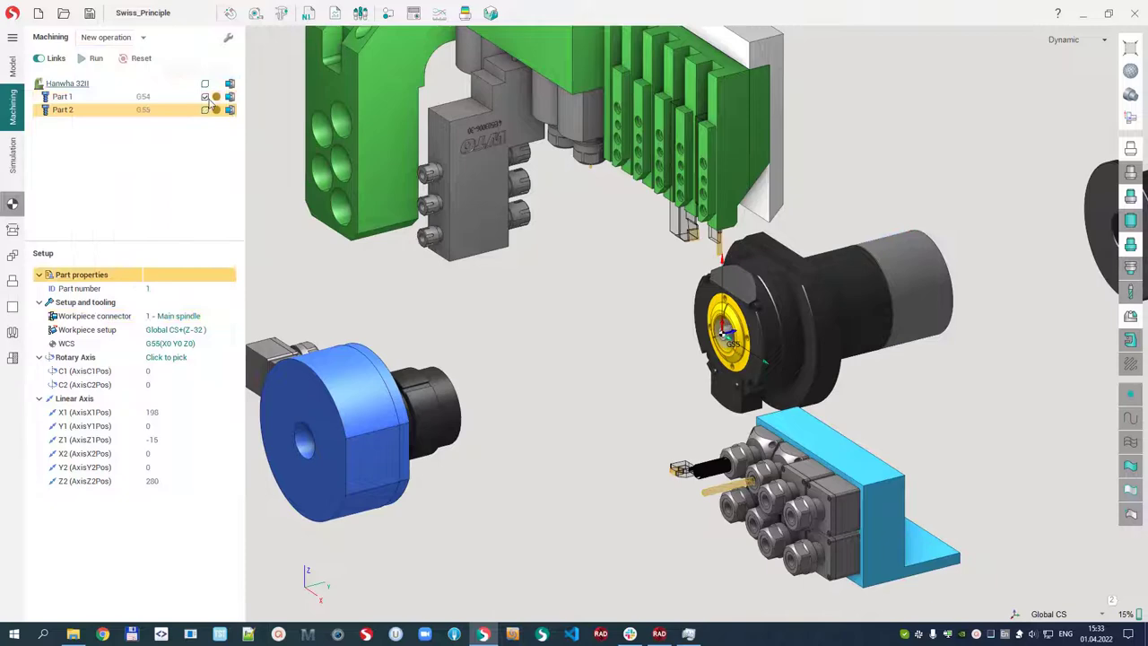
{"action": "left_click", "coordinate": [187, 317]}
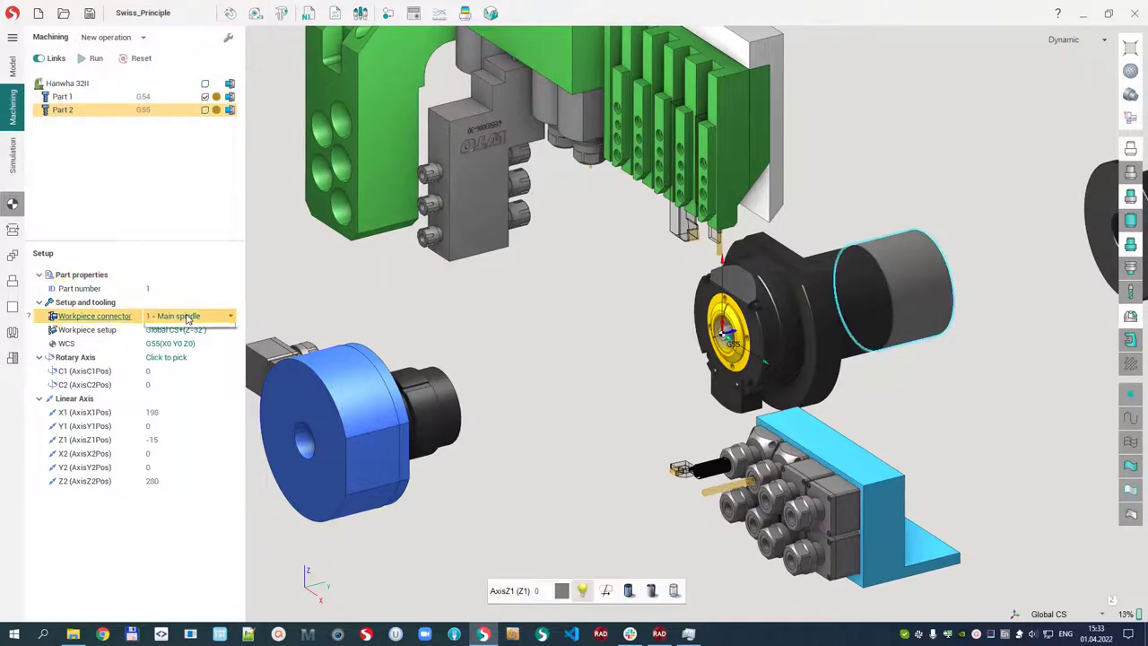
{"action": "left_click", "coordinate": [187, 319]}
{"action": "left_click", "coordinate": [185, 342]}
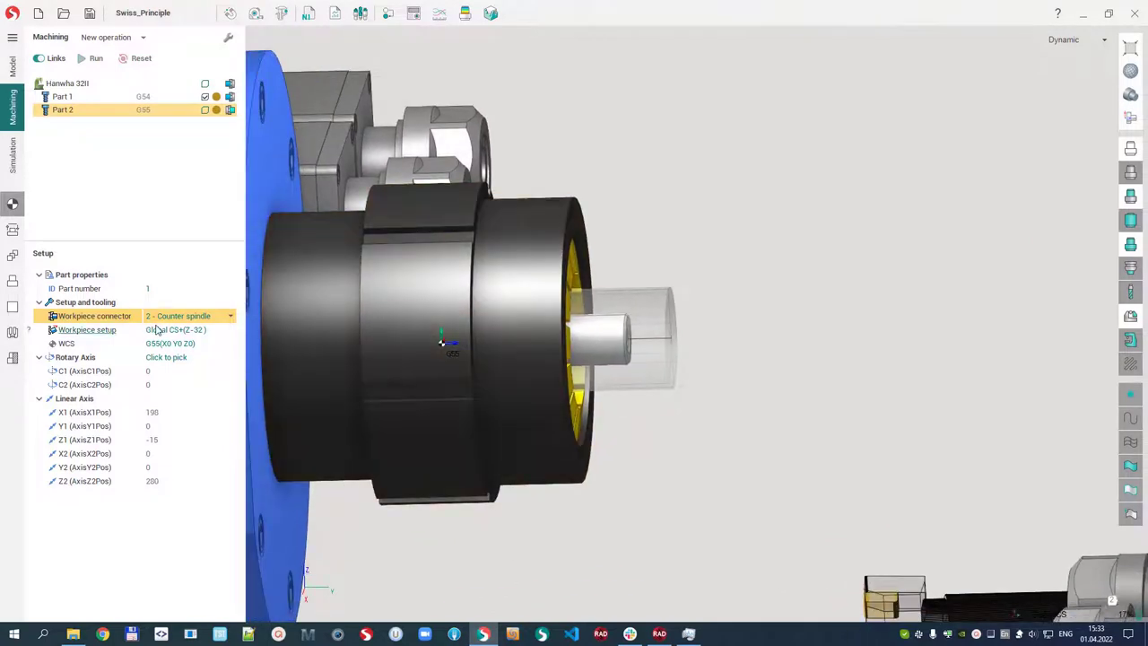
Set Part 2's workpiece setup to a Z offset of -18 so the part sits deeper in the counter spindle.
{"action": "left_click", "coordinate": [190, 332]}
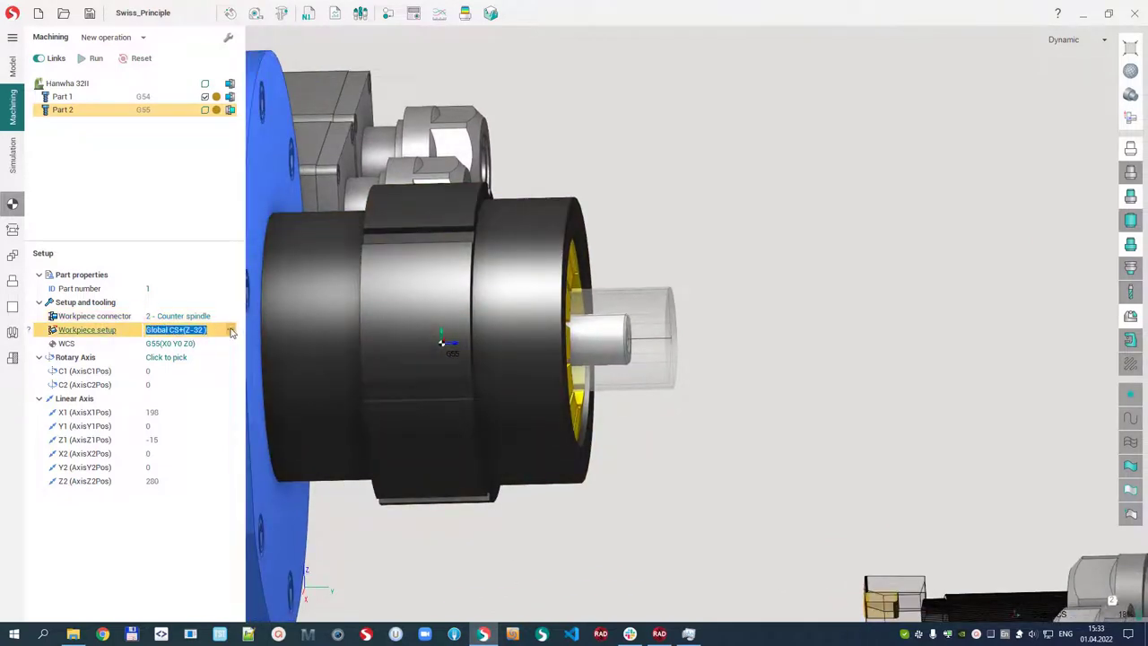
{"action": "left_click", "coordinate": [231, 329]}
{"action": "left_click_drag", "start_coordinate": [705, 336], "coordinate": [862, 339]}
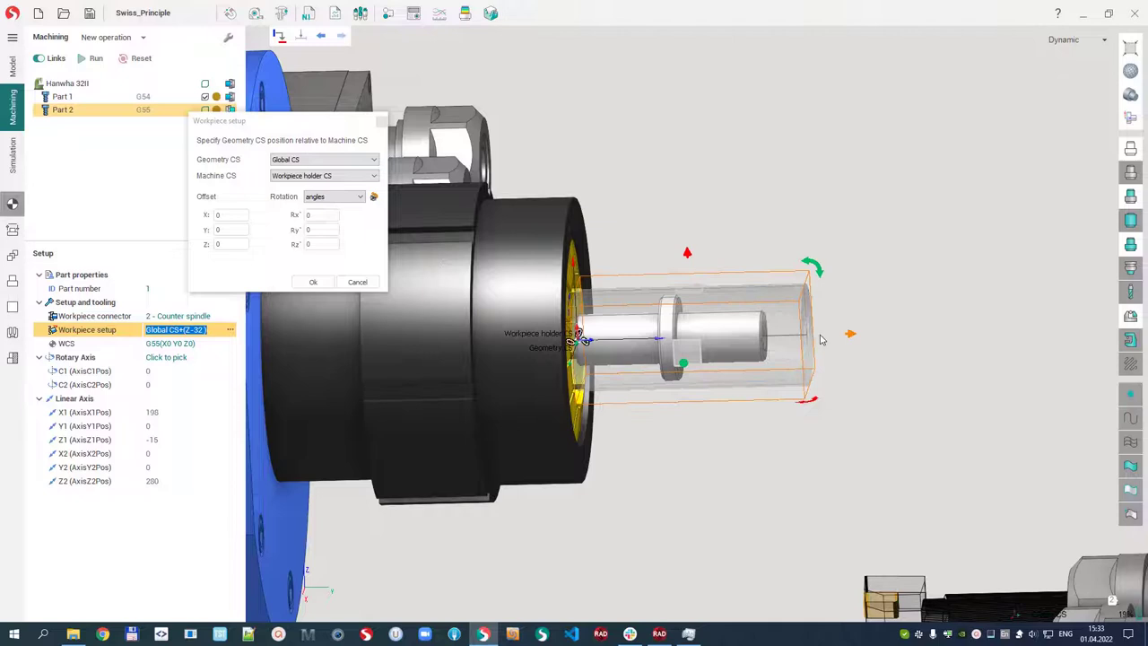
{"action": "left_click_drag", "start_coordinate": [816, 340], "coordinate": [761, 339]}
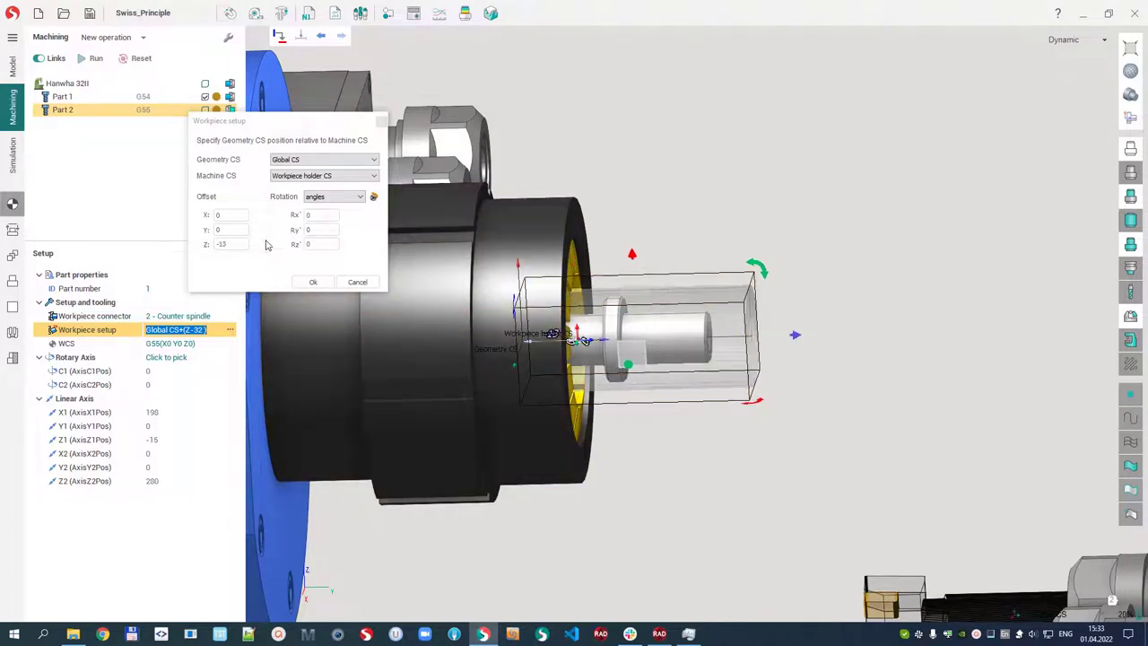
{"action": "left_click", "coordinate": [232, 245]}
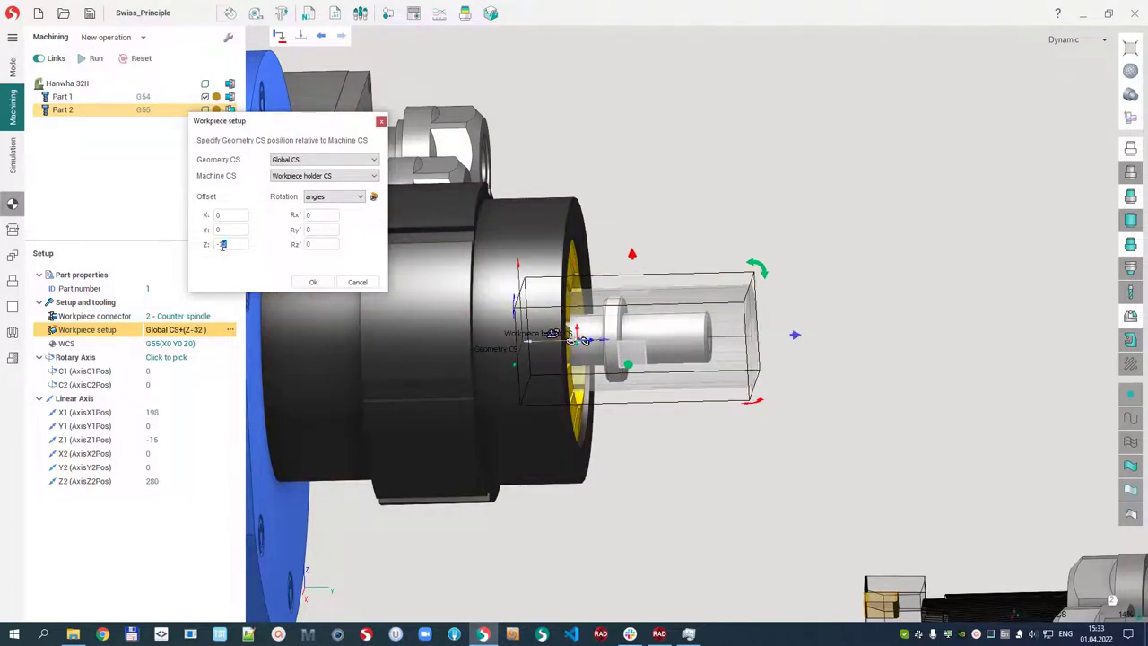
{"action": "type", "text": "8"}
{"action": "left_click", "coordinate": [315, 282]}
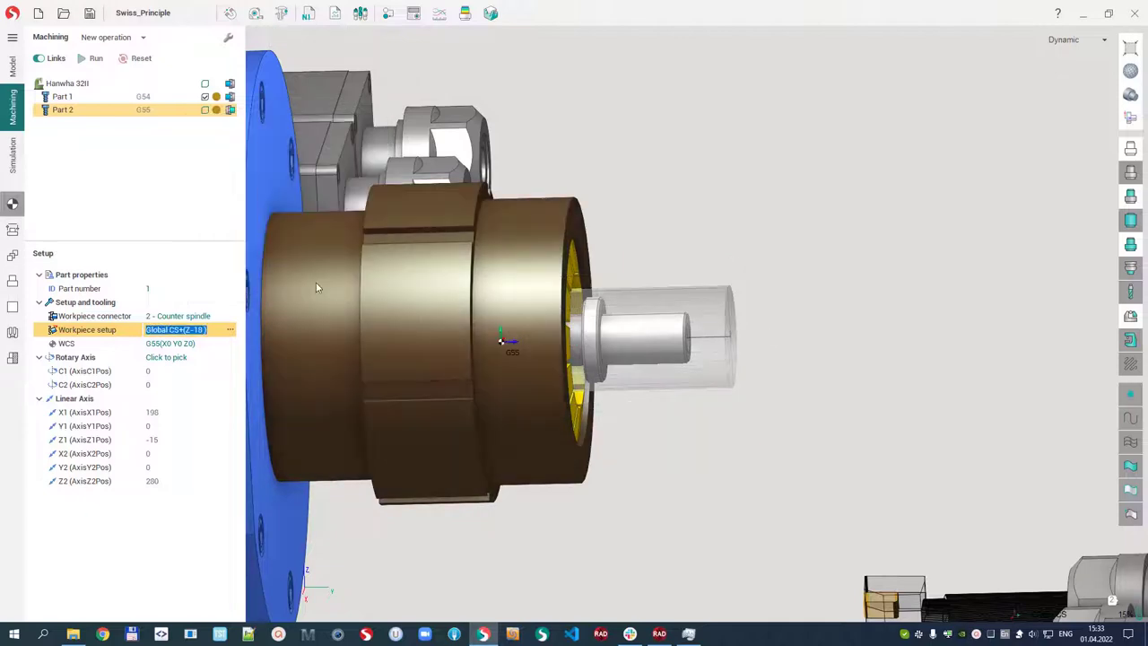
{"action": "scroll", "coordinate": [678, 413], "scroll_direction": "down", "scroll_amount": 3}
{"action": "middle_click_drag", "start_coordinate": [677, 413], "coordinate": [673, 351]}
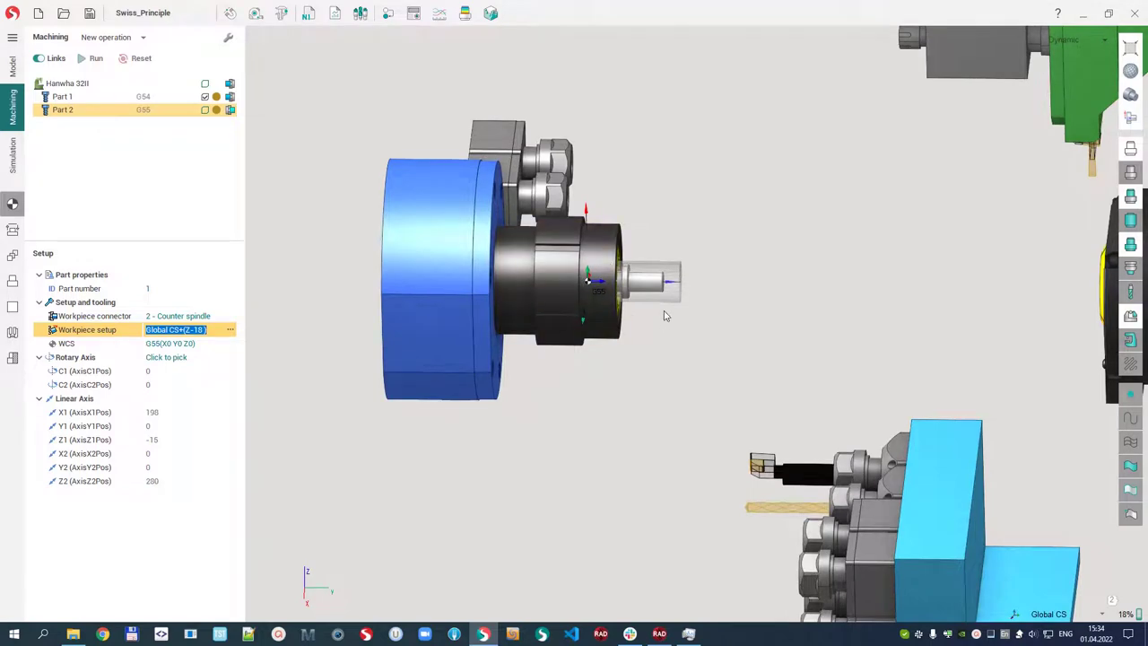
{"action": "scroll", "coordinate": [660, 313], "scroll_direction": "down", "scroll_amount": 3}
{"action": "mouse_move", "coordinate": [637, 327]}
{"action": "middle_mouse_down"}
{"action": "mouse_move", "coordinate": [699, 348]}
{"action": "mouse_move", "coordinate": [653, 322]}
{"action": "middle_mouse_up"}
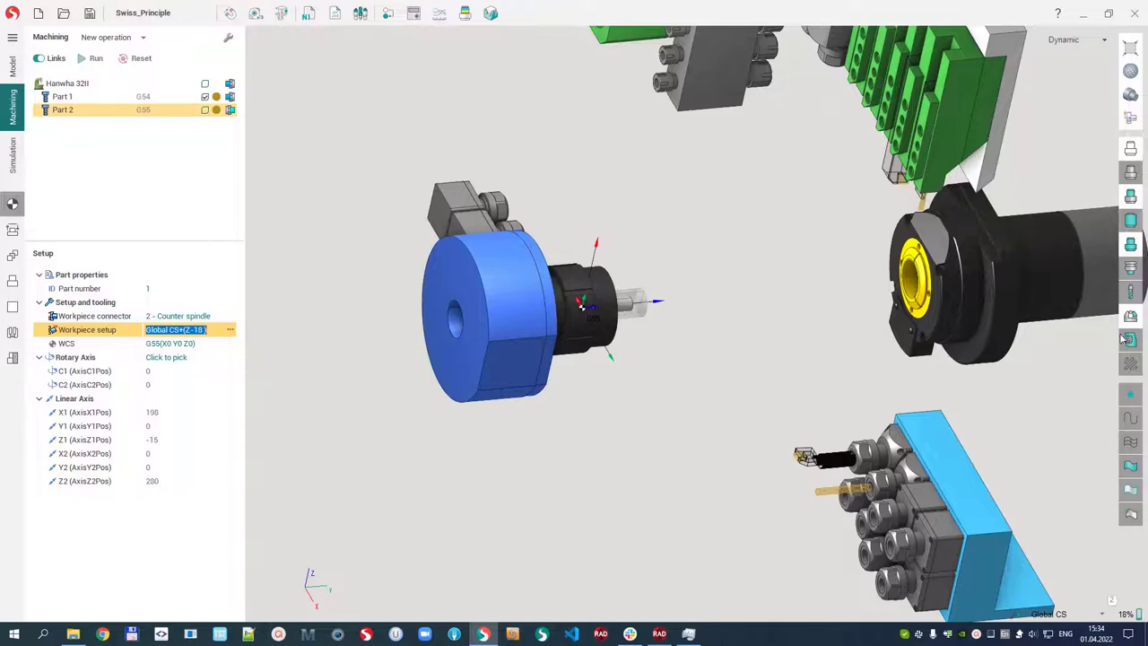
Select Part 1 and temporarily hide the machine to examine its part and workpiece, restoring the machine display at the end.
{"action": "left_click", "coordinate": [58, 98]}
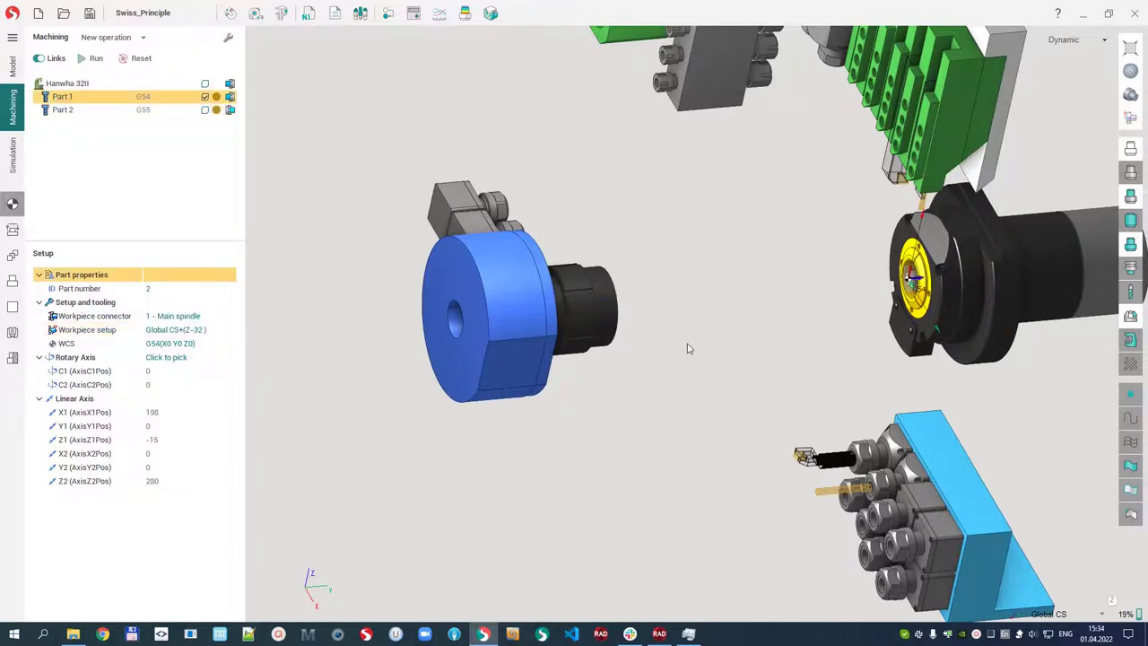
{"action": "middle_click_drag", "start_coordinate": [687, 348], "coordinate": [720, 355]}
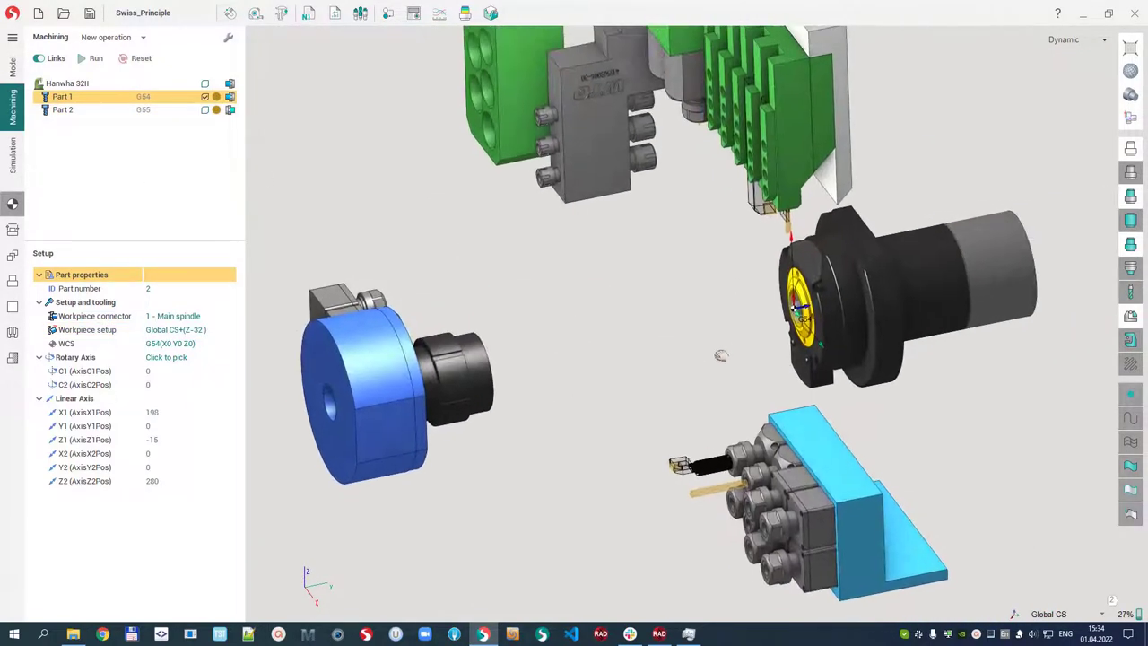
{"action": "scroll", "coordinate": [791, 325], "scroll_direction": "up", "scroll_amount": 2}
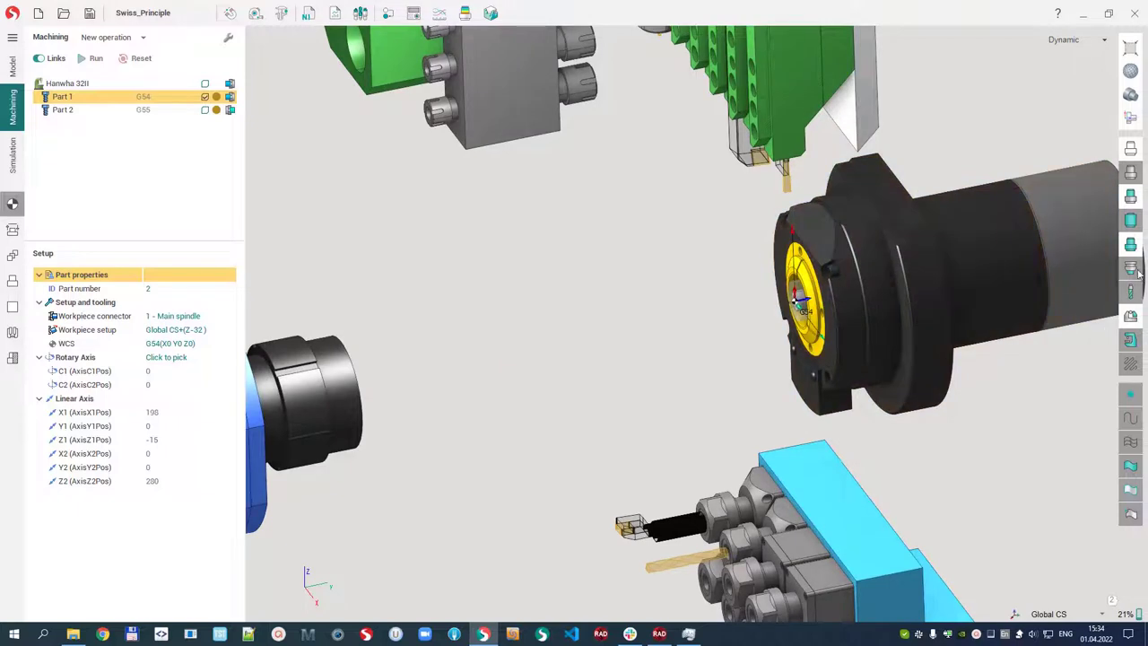
{"action": "left_click", "coordinate": [1131, 340]}
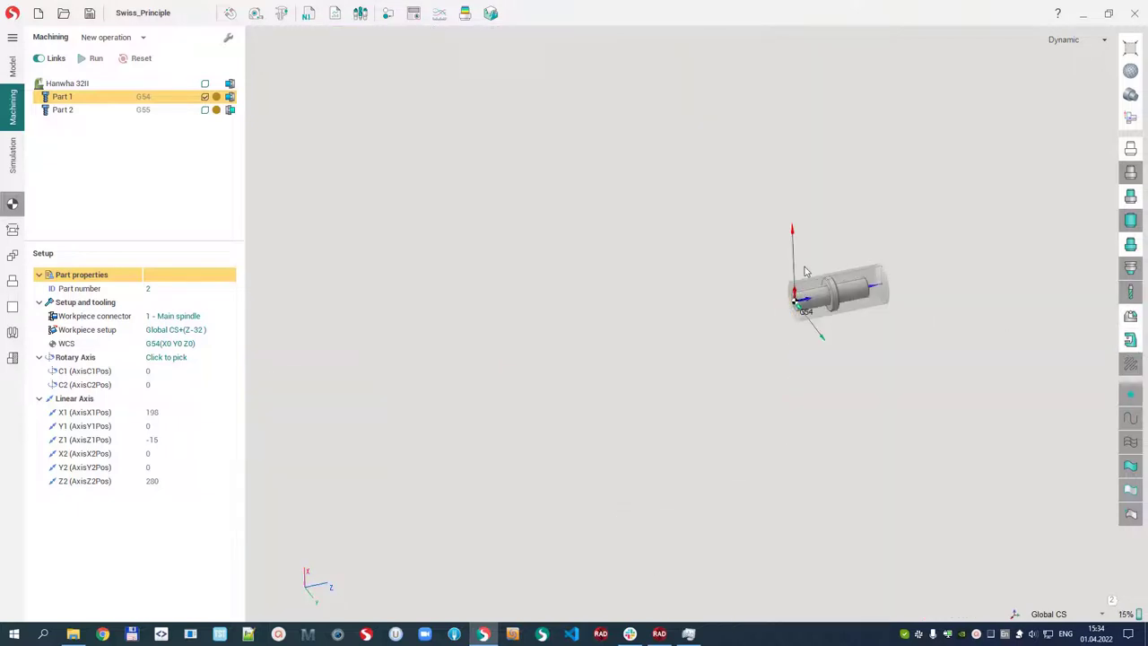
{"action": "scroll", "coordinate": [833, 311], "scroll_direction": "up", "scroll_amount": 1}
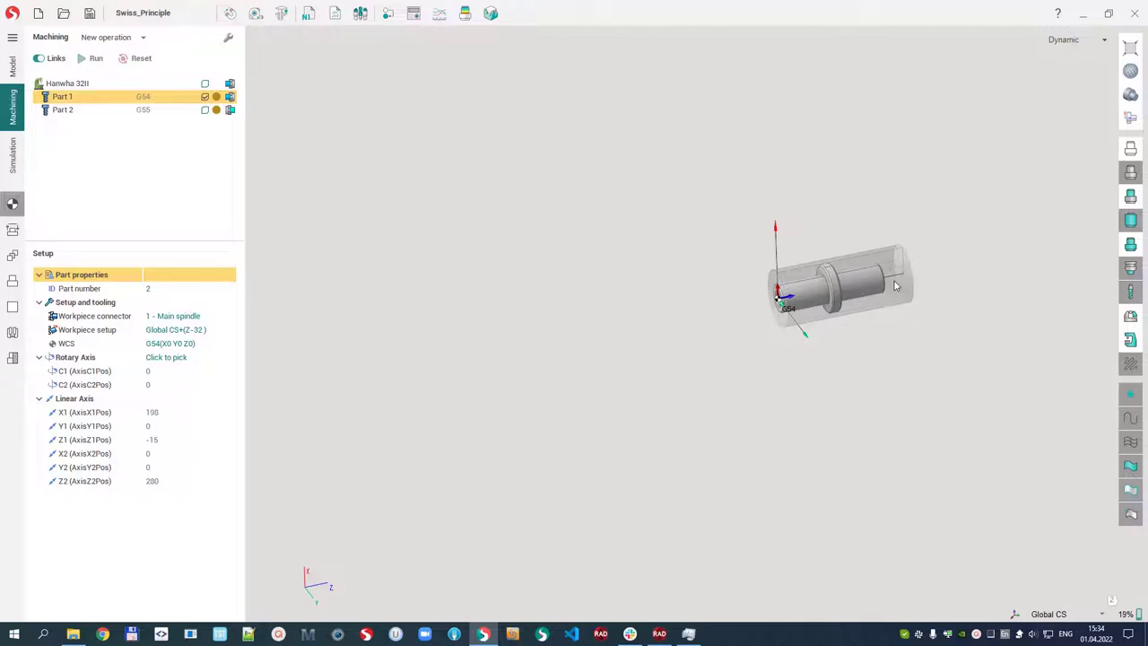
{"action": "left_click", "coordinate": [1132, 341]}
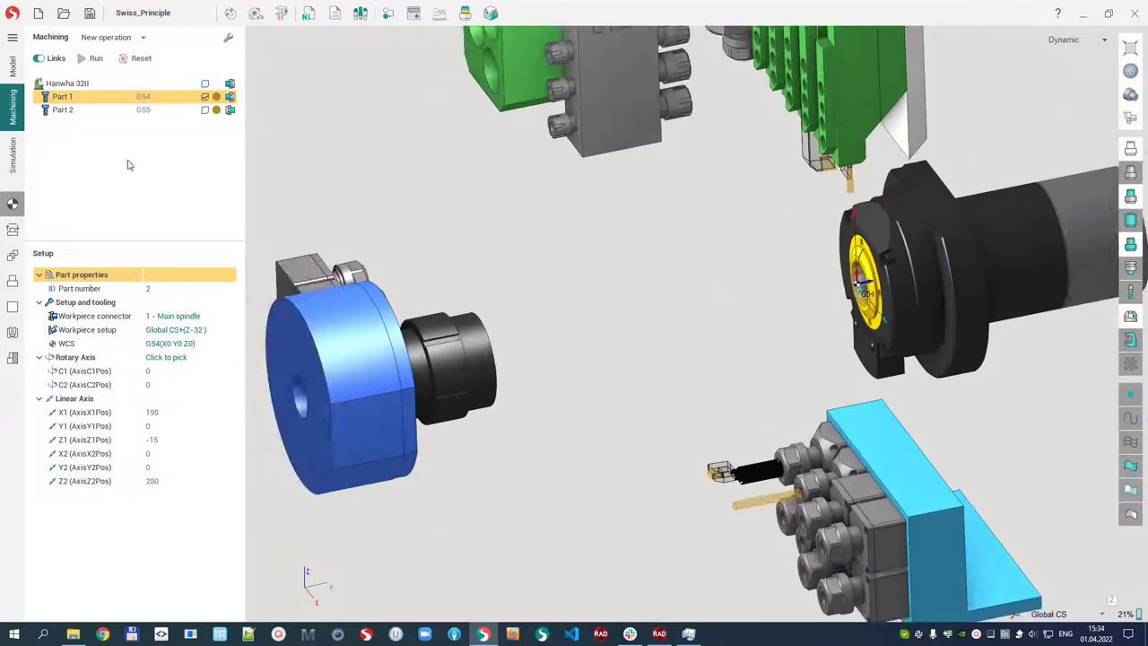
Add a Bar feeding operation under Part 1.
{"action": "left_click", "coordinate": [143, 39]}
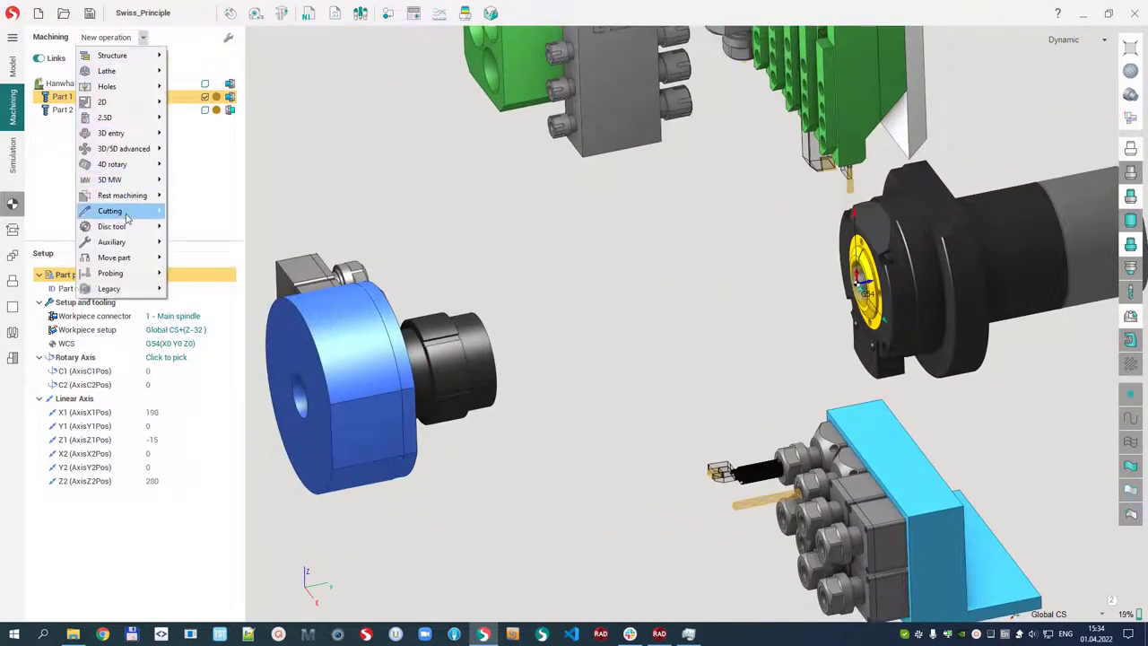
{"action": "mouse_move", "coordinate": [116, 258]}
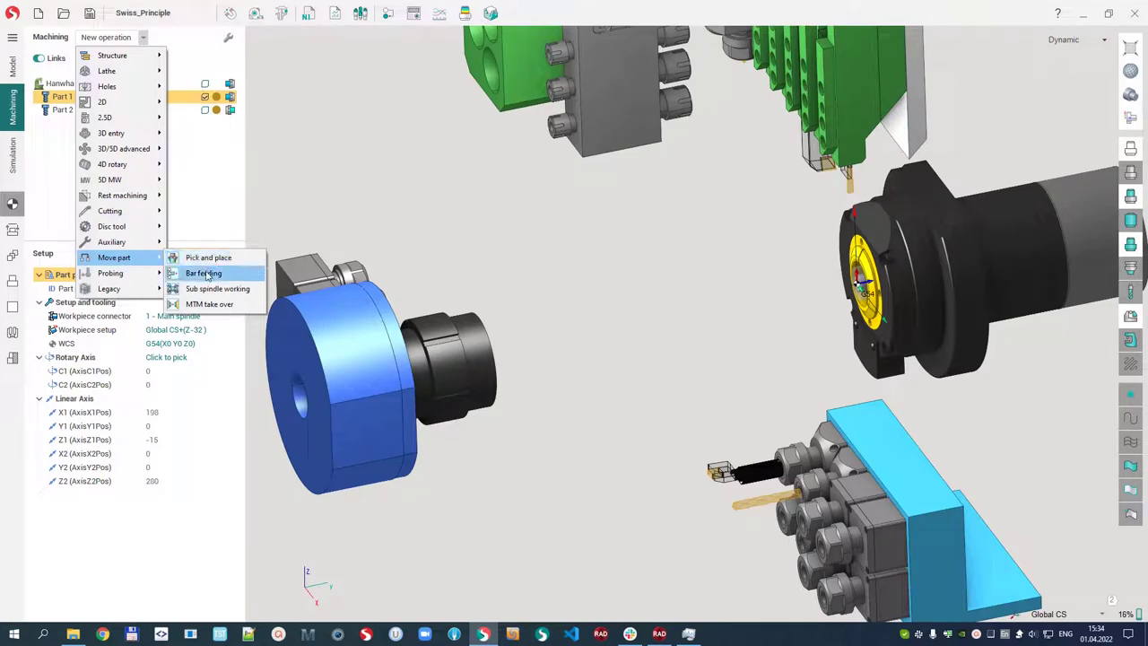
{"action": "left_click", "coordinate": [205, 273]}
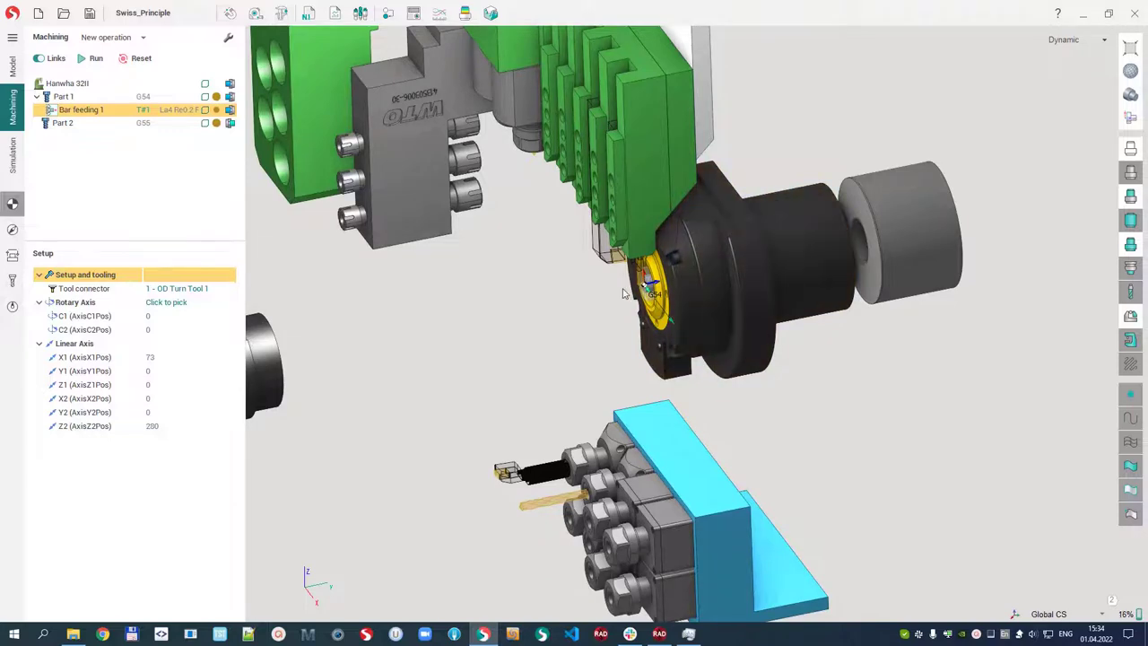
{"action": "scroll", "coordinate": [647, 285], "scroll_direction": "up", "scroll_amount": 3}
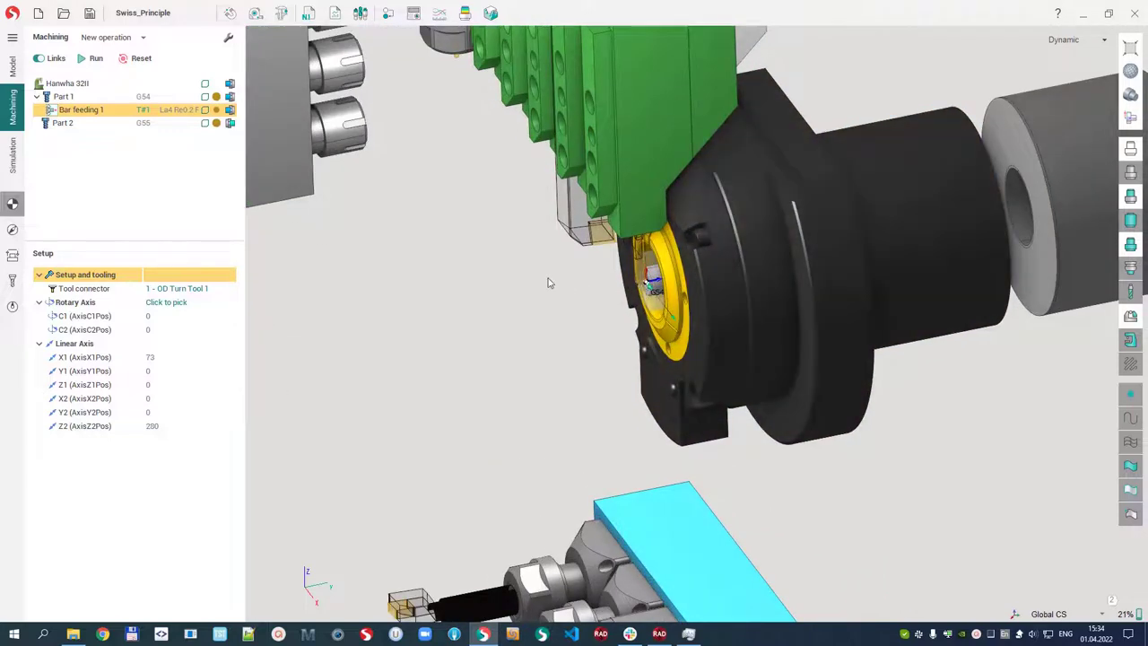
Set the bar overhang to 100 mm in the Bar feeding strategy, consulting the parameter's help description.
{"action": "left_click", "coordinate": [13, 231]}
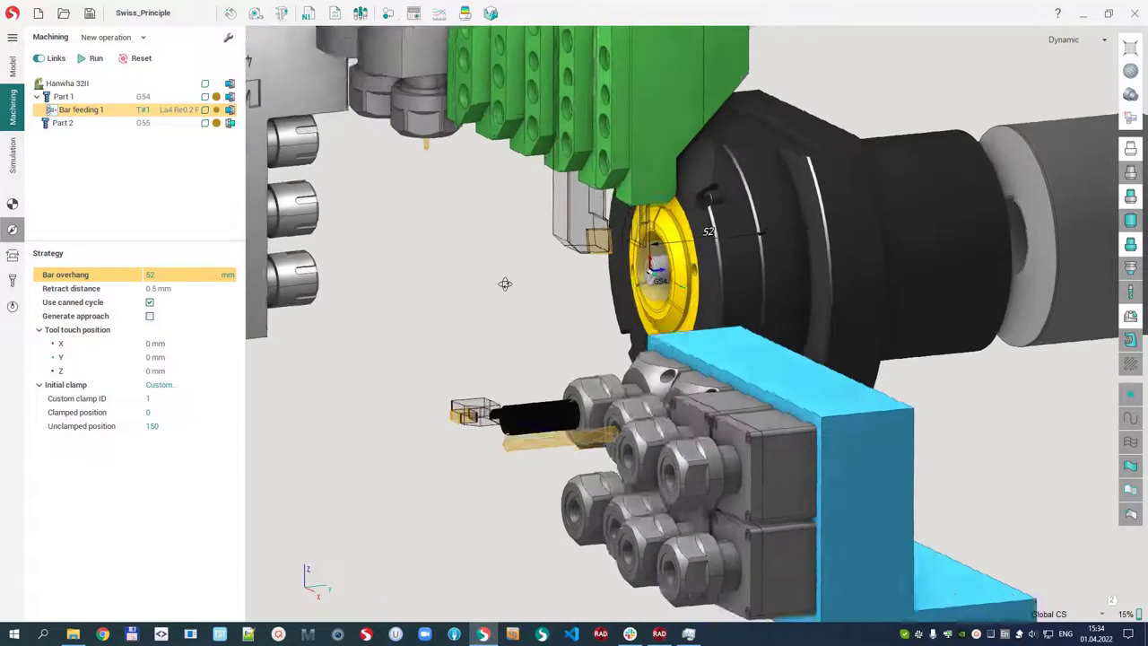
{"action": "left_click", "coordinate": [161, 274]}
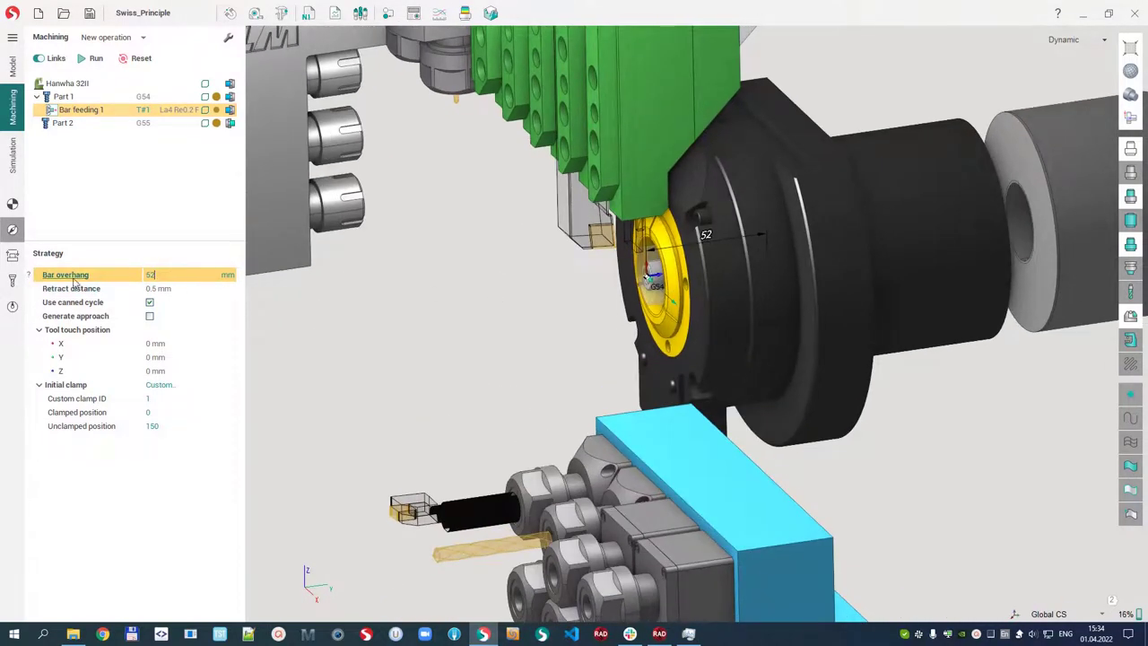
{"action": "left_click", "coordinate": [30, 277]}
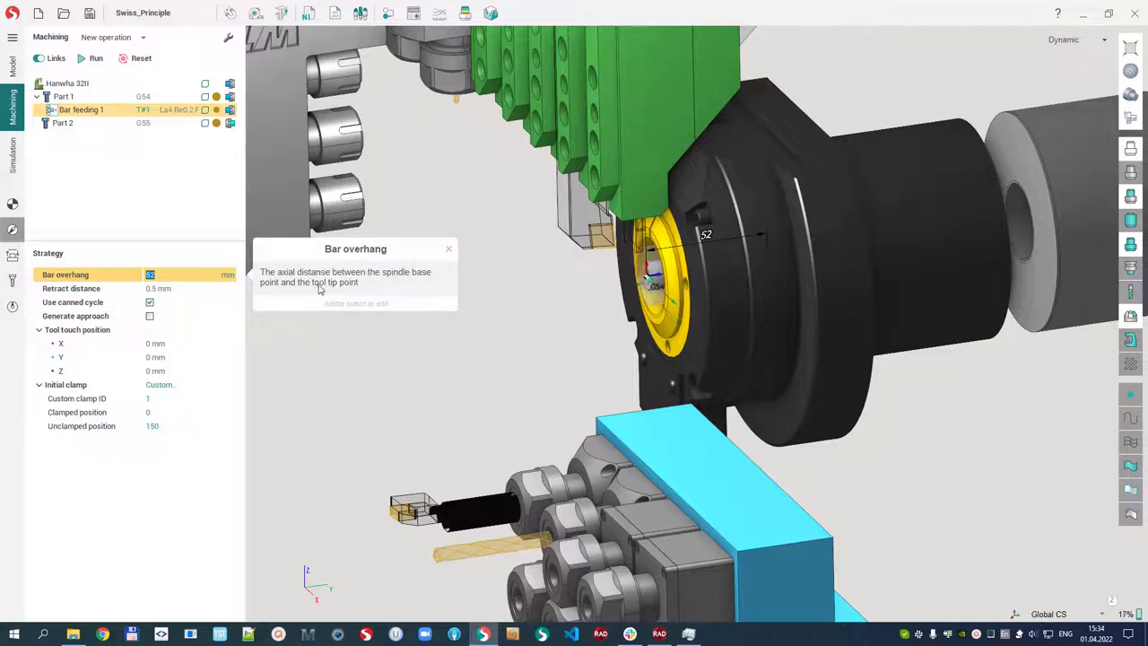
{"action": "left_click", "coordinate": [165, 275]}
{"action": "key", "text": "Return"}
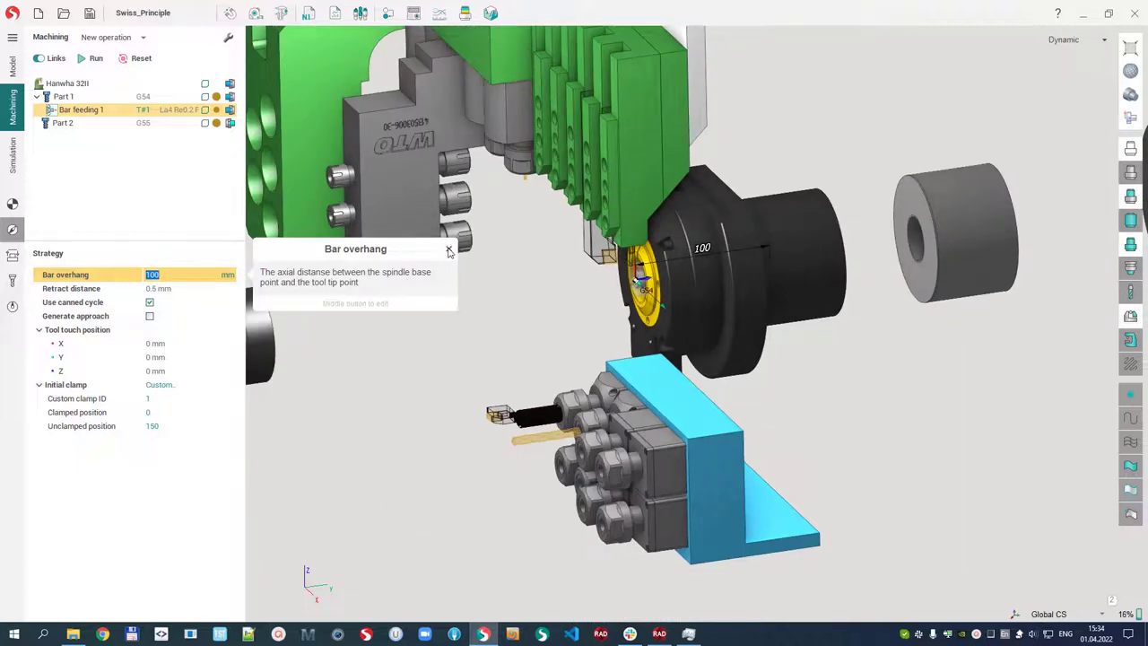
{"action": "left_click", "coordinate": [449, 250]}
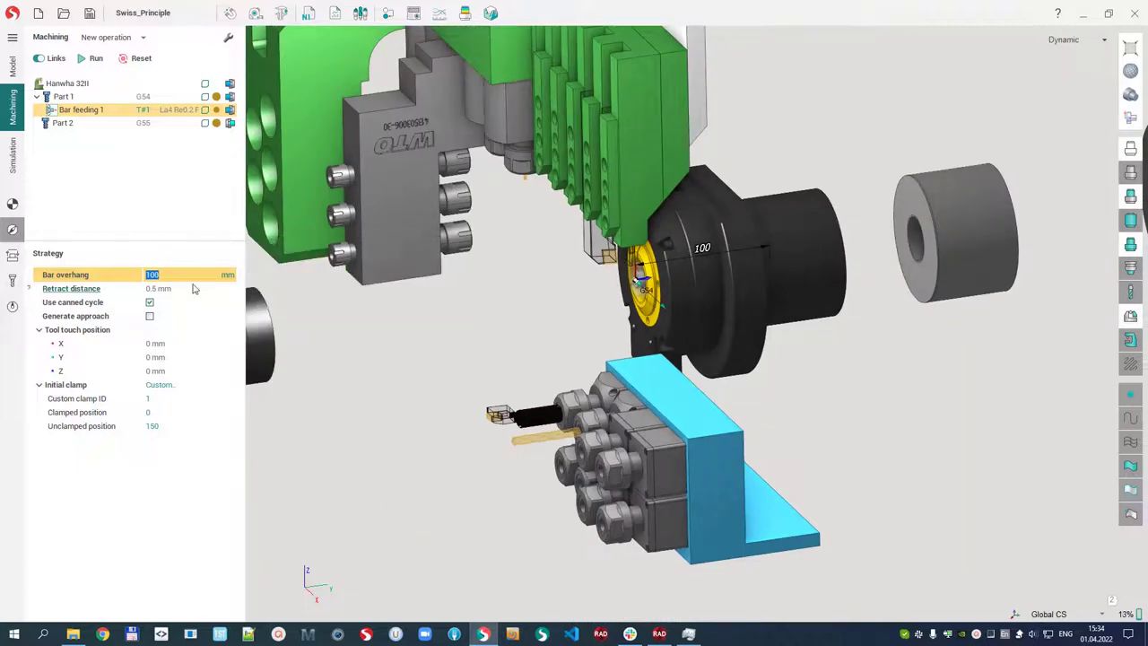
Set the Bar feeding tool touch position to X -0.5 mm and check the tool against the bar face.
{"action": "key", "text": "Tab"}
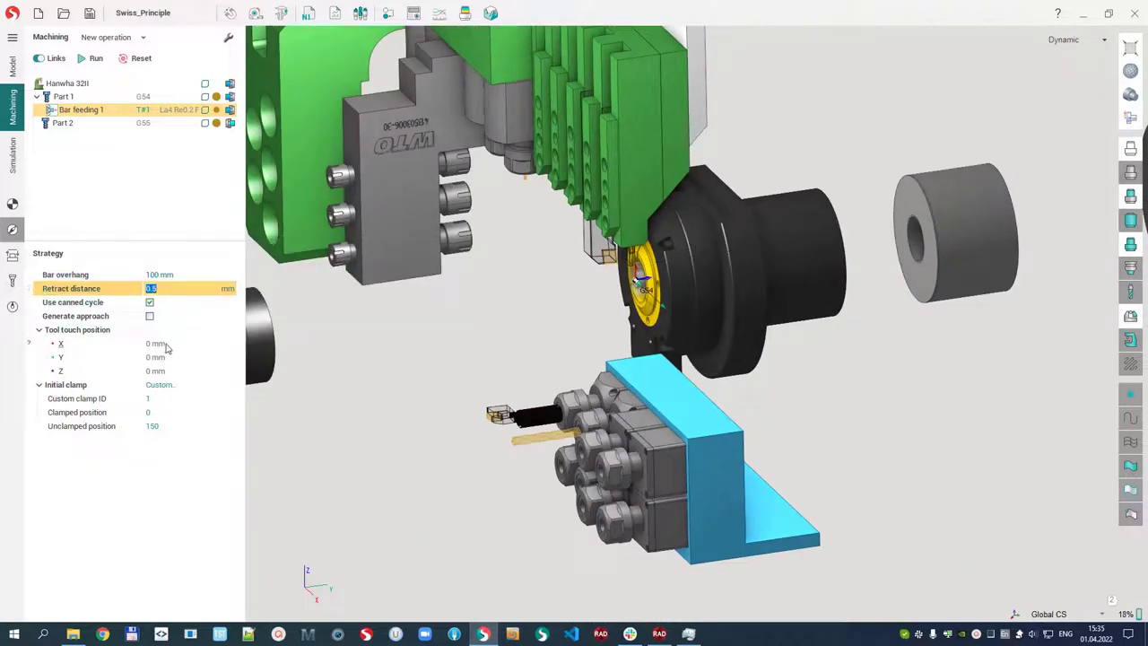
{"action": "left_click", "coordinate": [166, 347]}
{"action": "scroll", "coordinate": [654, 291], "scroll_direction": "up", "scroll_amount": 7}
{"action": "middle_click_drag", "start_coordinate": [655, 233], "coordinate": [598, 256]}
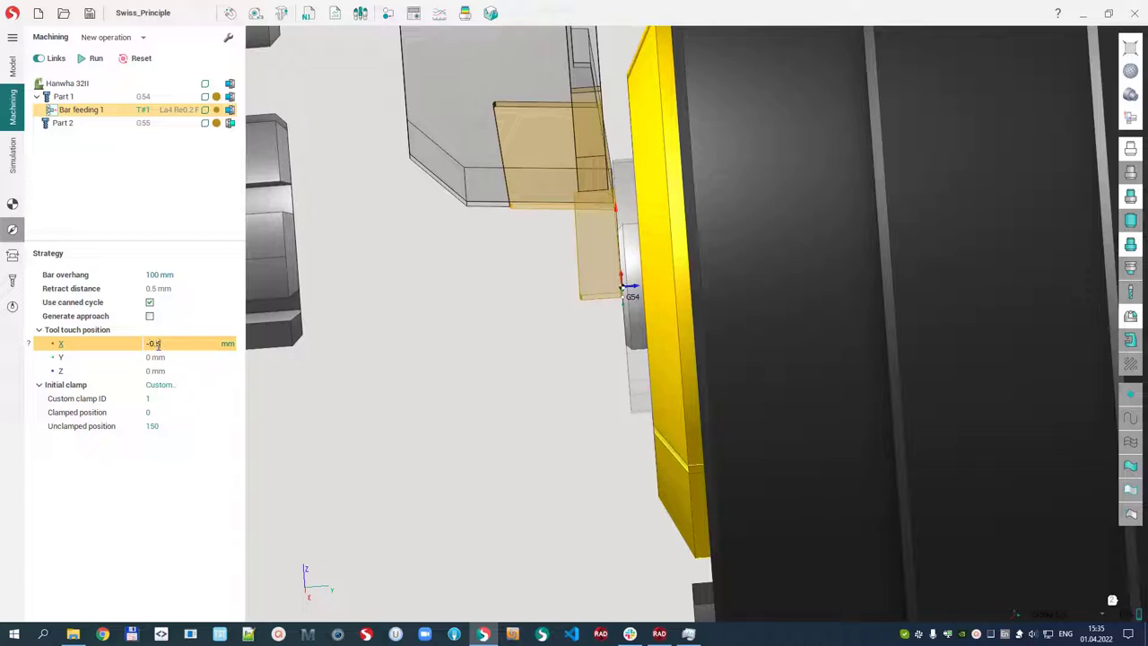
{"action": "key", "text": "Return"}
{"action": "middle_click_drag", "start_coordinate": [557, 271], "coordinate": [592, 282]}
{"action": "scroll", "coordinate": [589, 138], "scroll_direction": "down", "scroll_amount": 3}
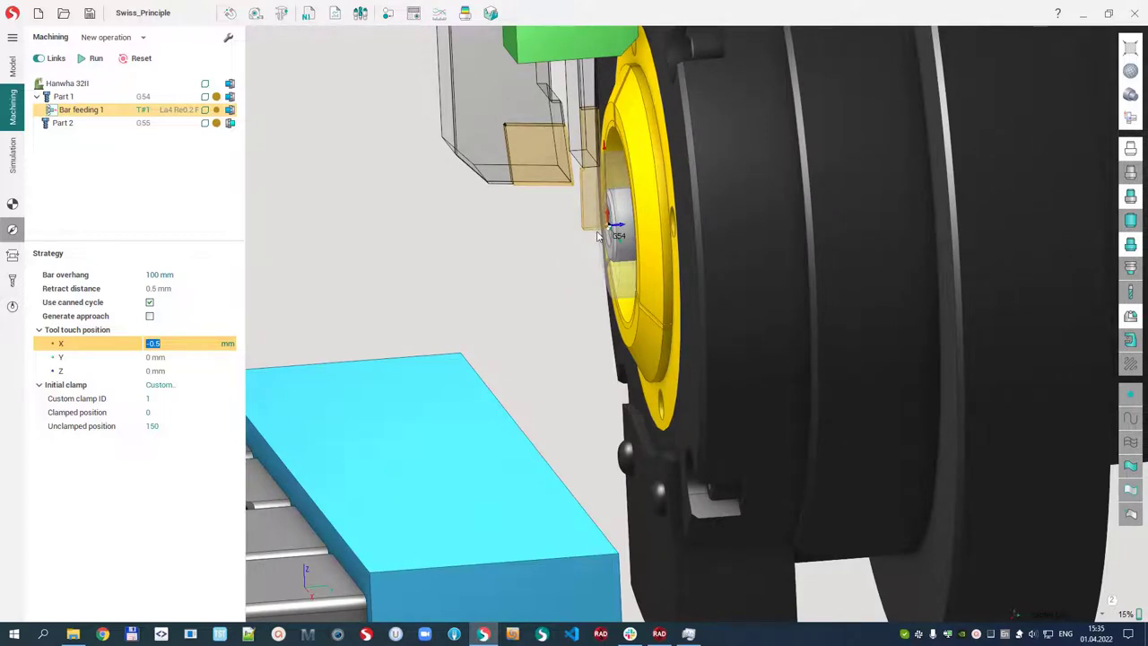
{"action": "scroll", "coordinate": [599, 235], "scroll_direction": "up", "scroll_amount": 2}
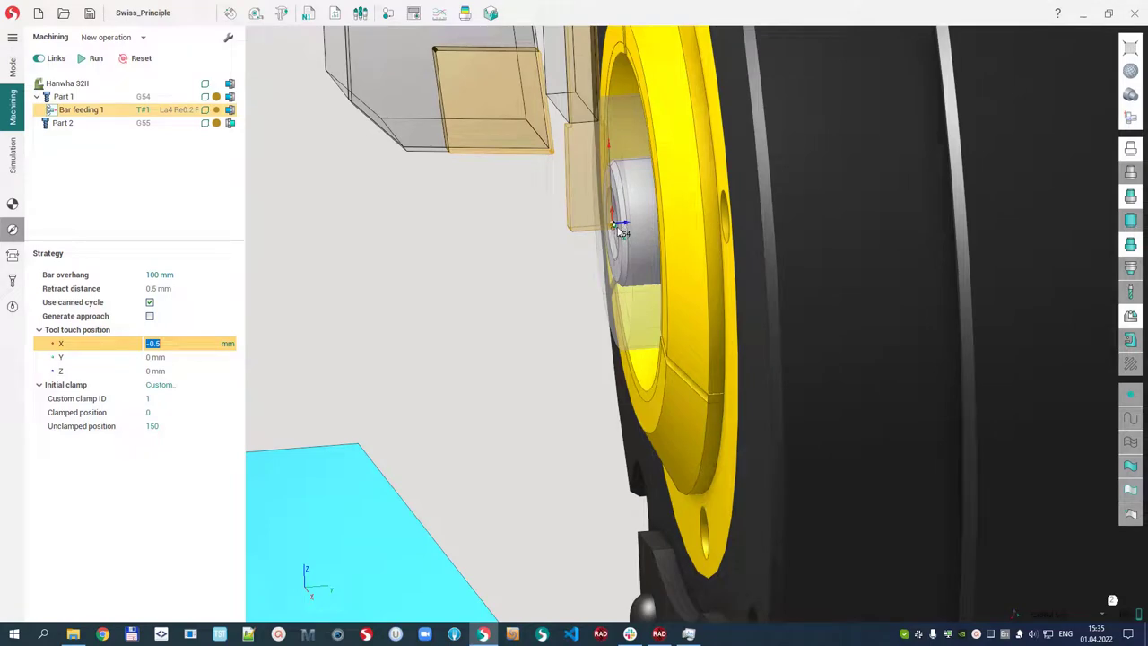
{"action": "scroll", "coordinate": [578, 265], "scroll_direction": "down", "scroll_amount": 5}
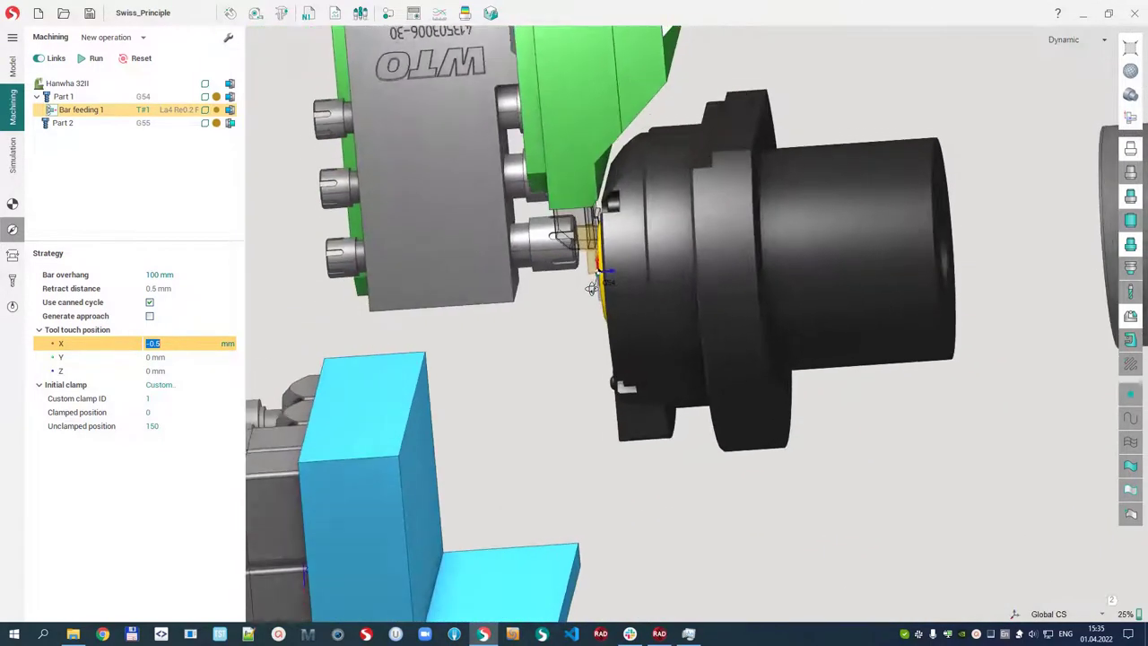
{"action": "middle_click_drag", "start_coordinate": [553, 300], "coordinate": [596, 291]}
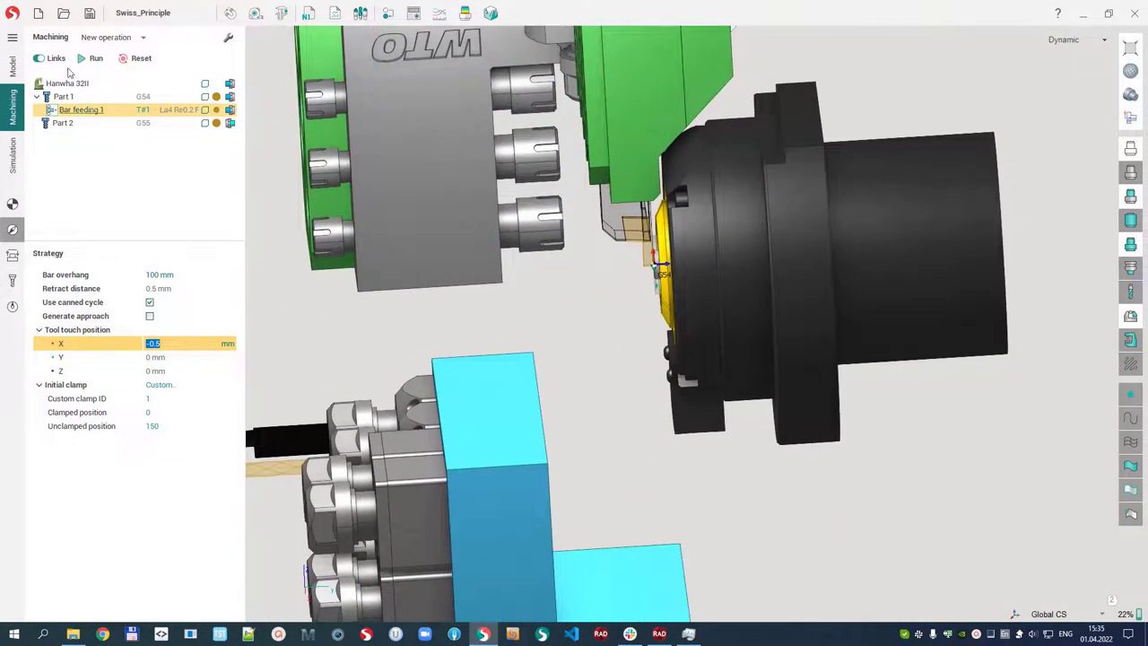
Calculate the Bar feeding operation and play its simulation at a reduced speed.
{"action": "left_click", "coordinate": [79, 57]}
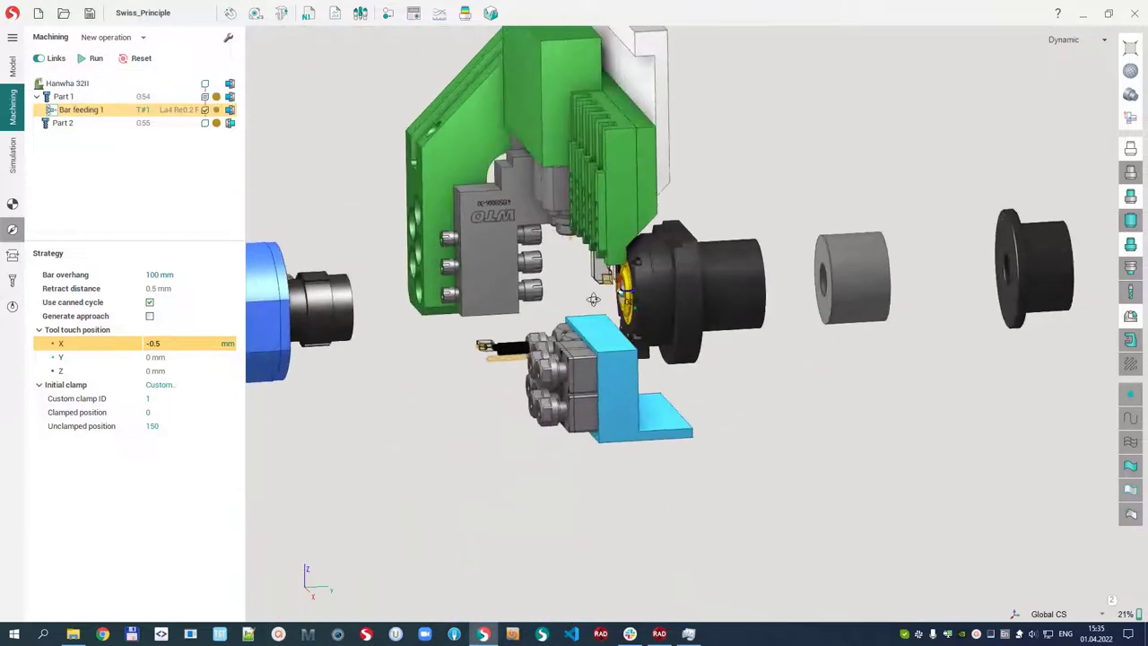
{"action": "left_click", "coordinate": [13, 154]}
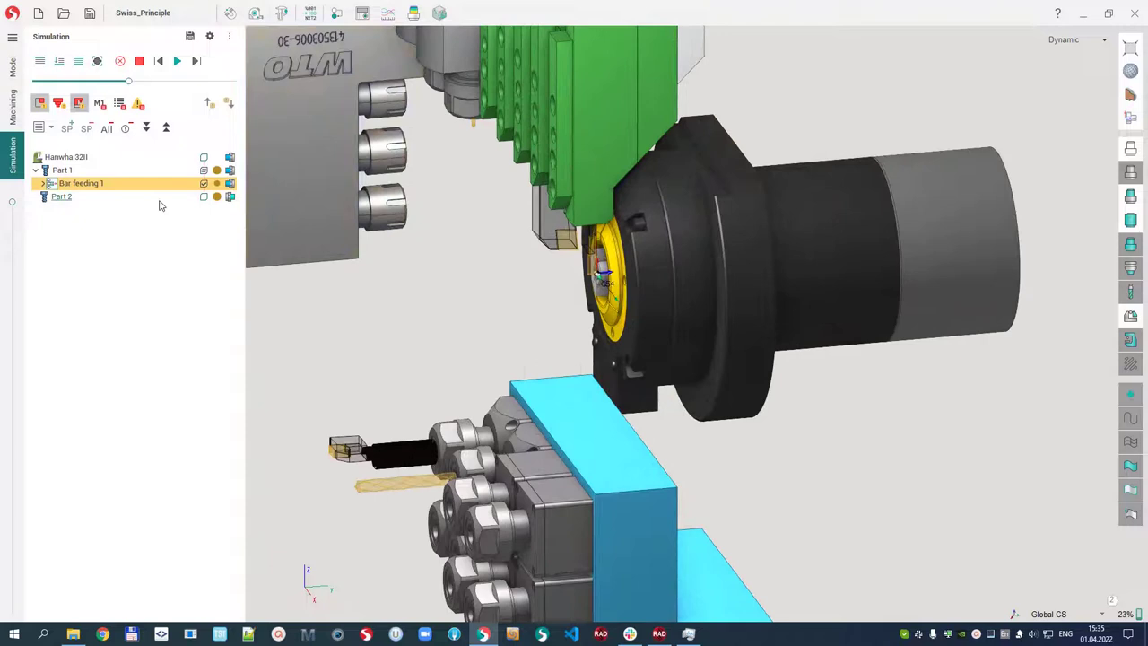
{"action": "left_click", "coordinate": [97, 81]}
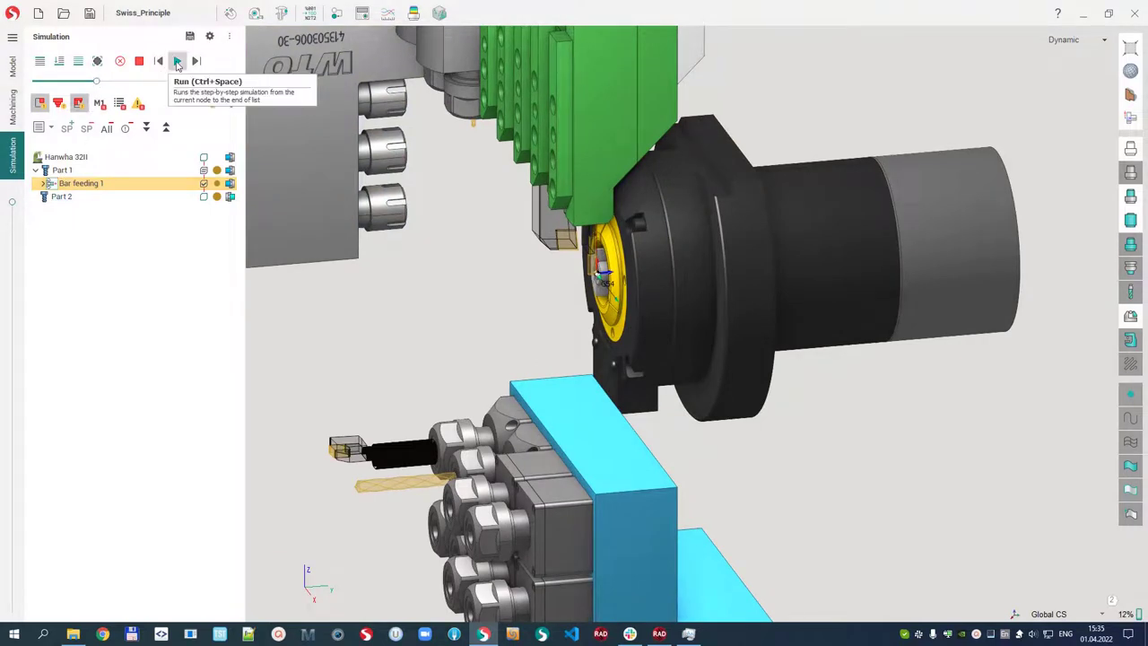
{"action": "left_click", "coordinate": [178, 61]}
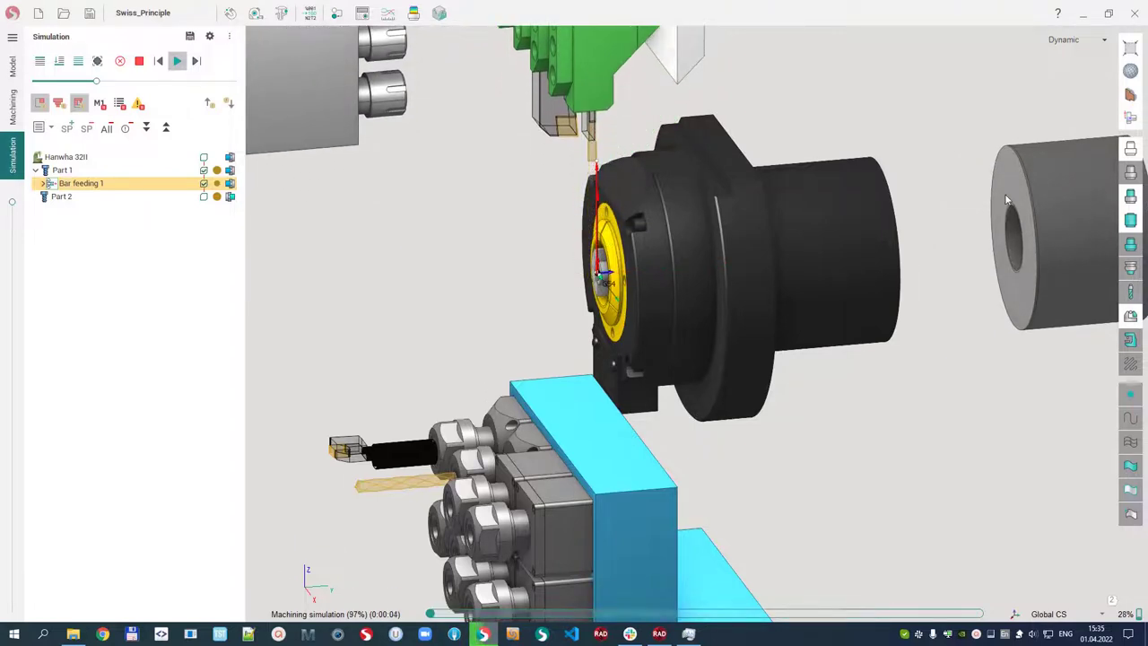
{"action": "middle_click_drag", "start_coordinate": [1021, 247], "coordinate": [912, 297]}
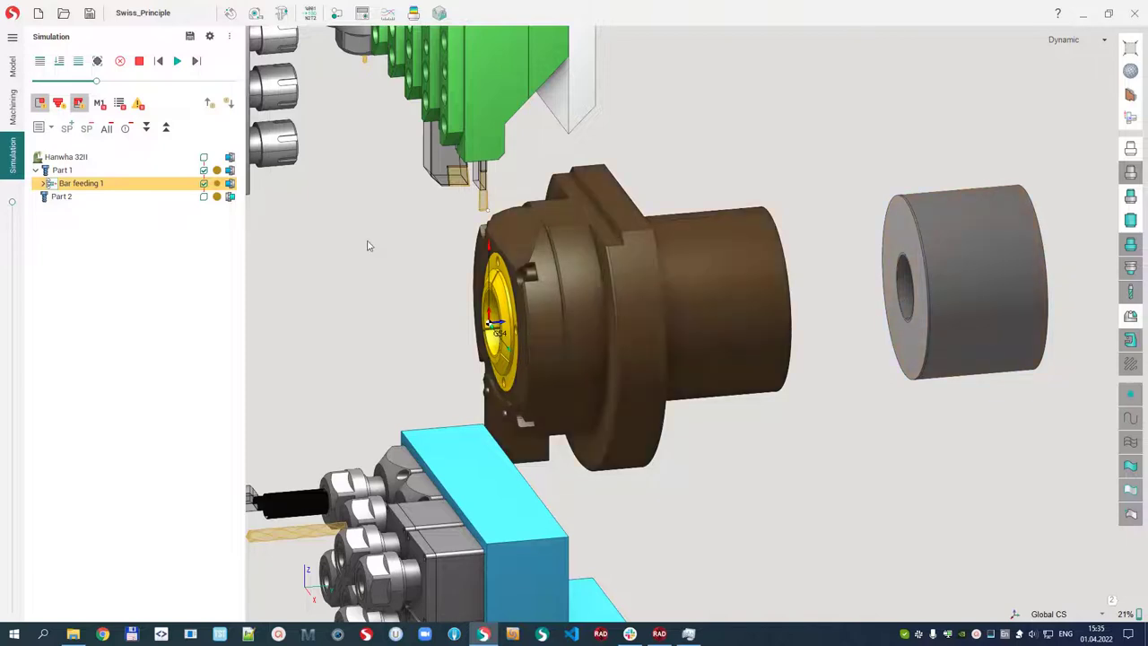
Return to the machining setup and examine where the tool touches the bar at the main spindle.
{"action": "left_click", "coordinate": [14, 105]}
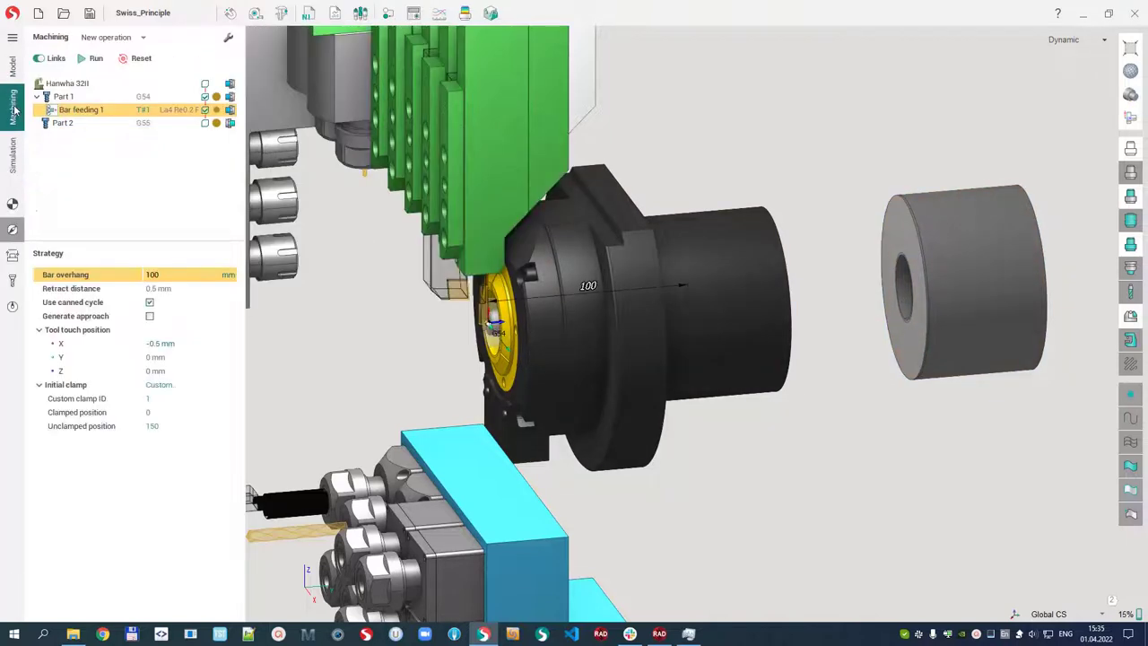
{"action": "left_click", "coordinate": [58, 318]}
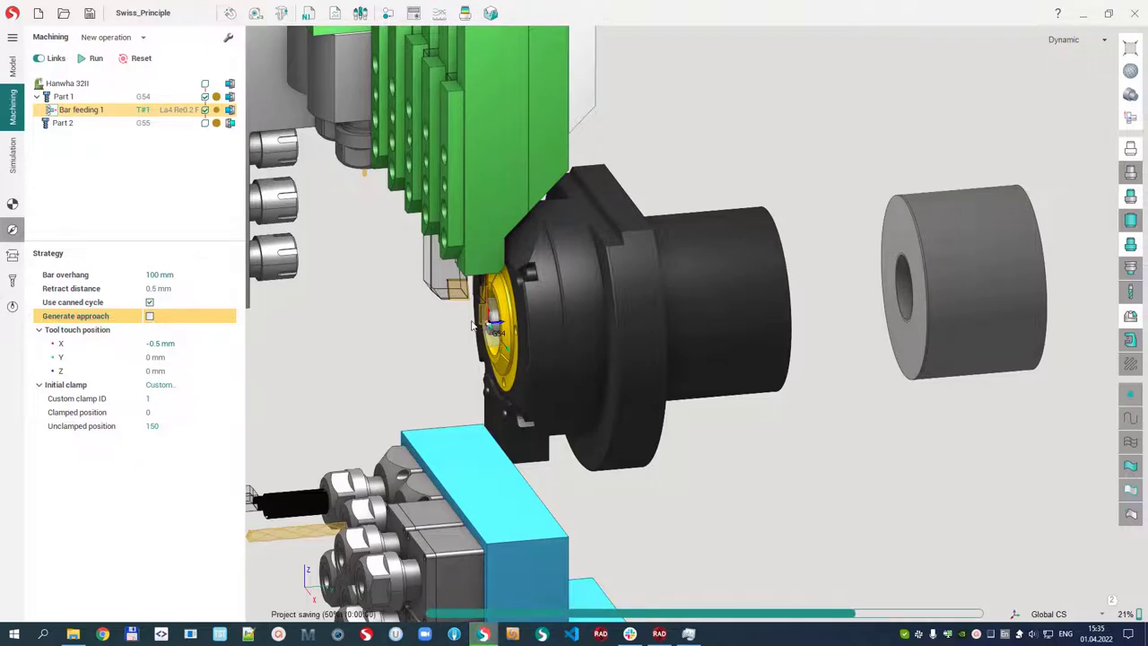
{"action": "scroll", "coordinate": [477, 330], "scroll_direction": "up", "scroll_amount": 5}
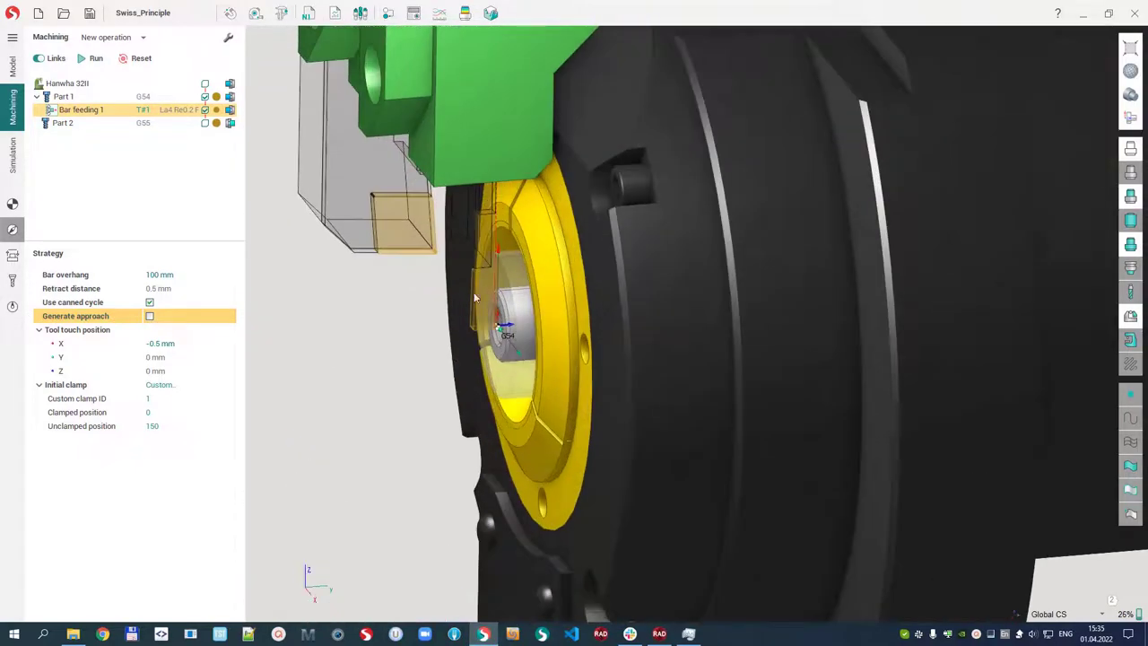
{"action": "scroll", "coordinate": [481, 344], "scroll_direction": "up", "scroll_amount": 1}
{"action": "middle_click_drag", "start_coordinate": [481, 340], "coordinate": [474, 329]}
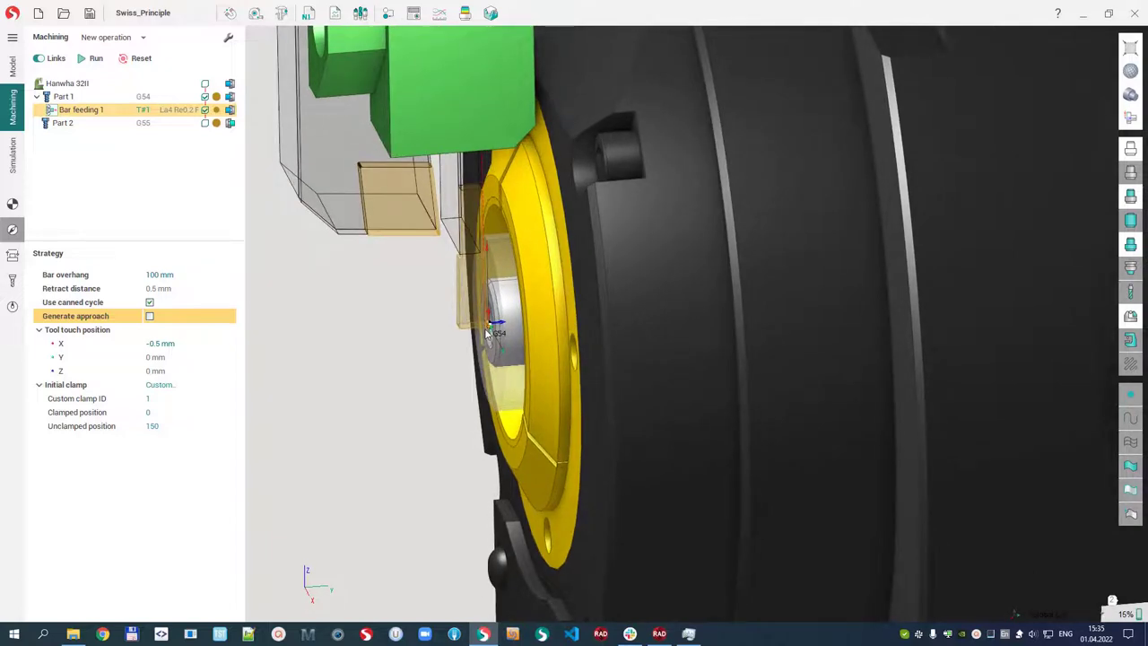
{"action": "scroll", "coordinate": [449, 357], "scroll_direction": "down", "scroll_amount": 3}
{"action": "middle_click_drag", "start_coordinate": [443, 363], "coordinate": [553, 316]}
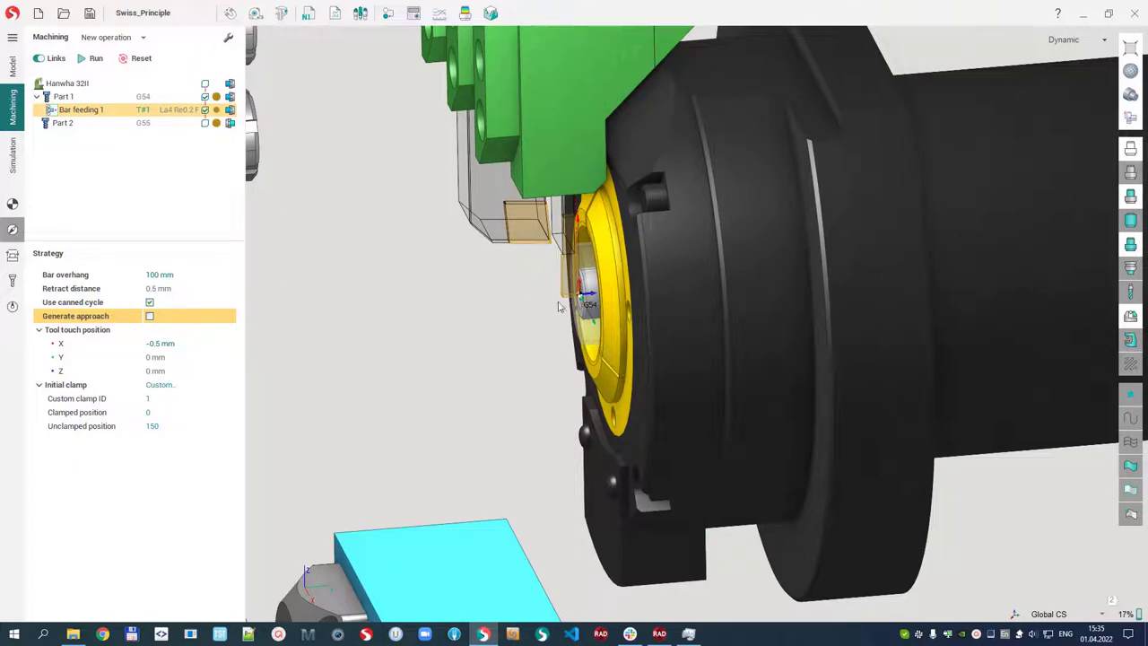
{"action": "scroll", "coordinate": [514, 337], "scroll_direction": "down", "scroll_amount": 3}
{"action": "middle_click_drag", "start_coordinate": [502, 341], "coordinate": [666, 310]}
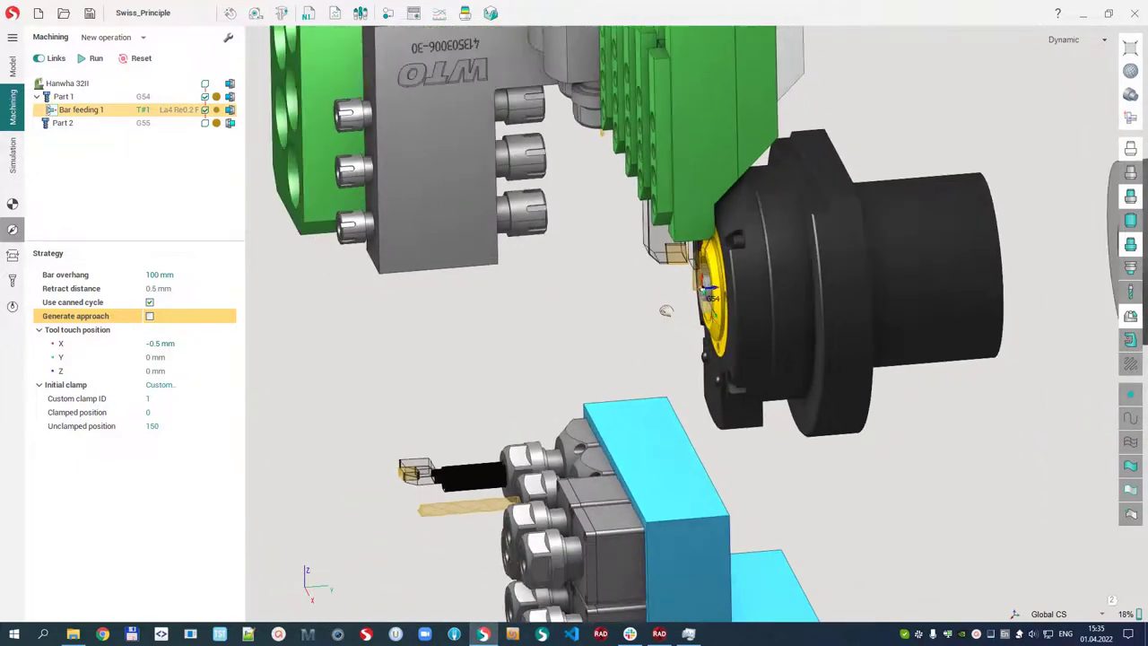
Add an OD Roughing operation under Part 1 and show its job assignment with the machine hidden.
{"action": "left_click", "coordinate": [143, 37]}
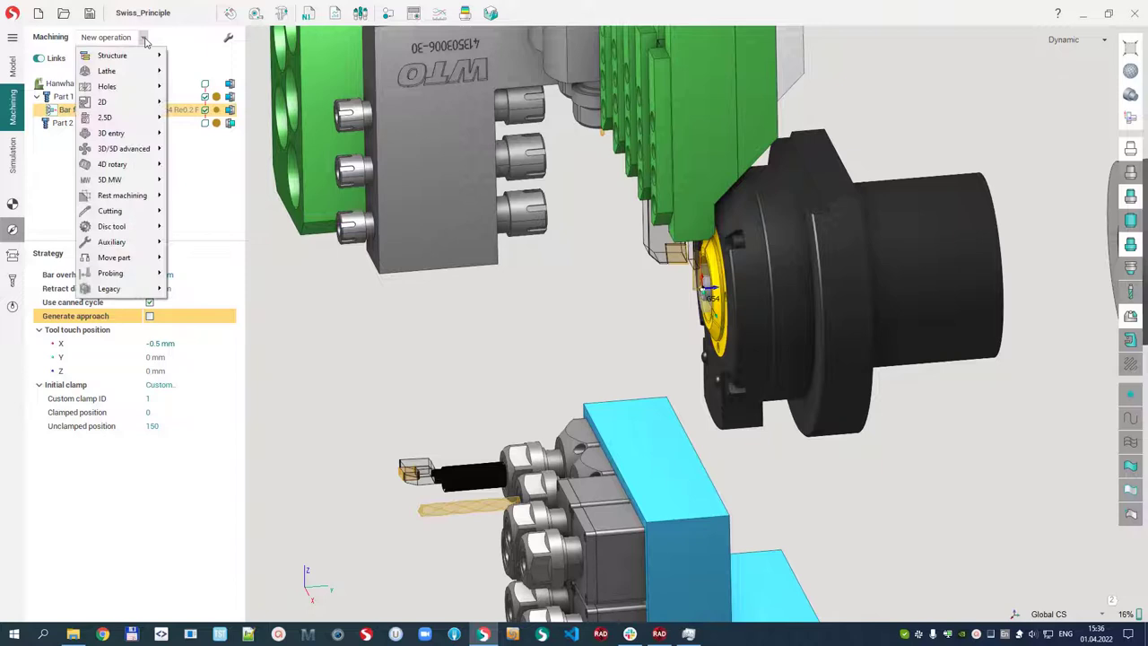
{"action": "mouse_move", "coordinate": [130, 73]}
{"action": "left_click", "coordinate": [206, 86]}
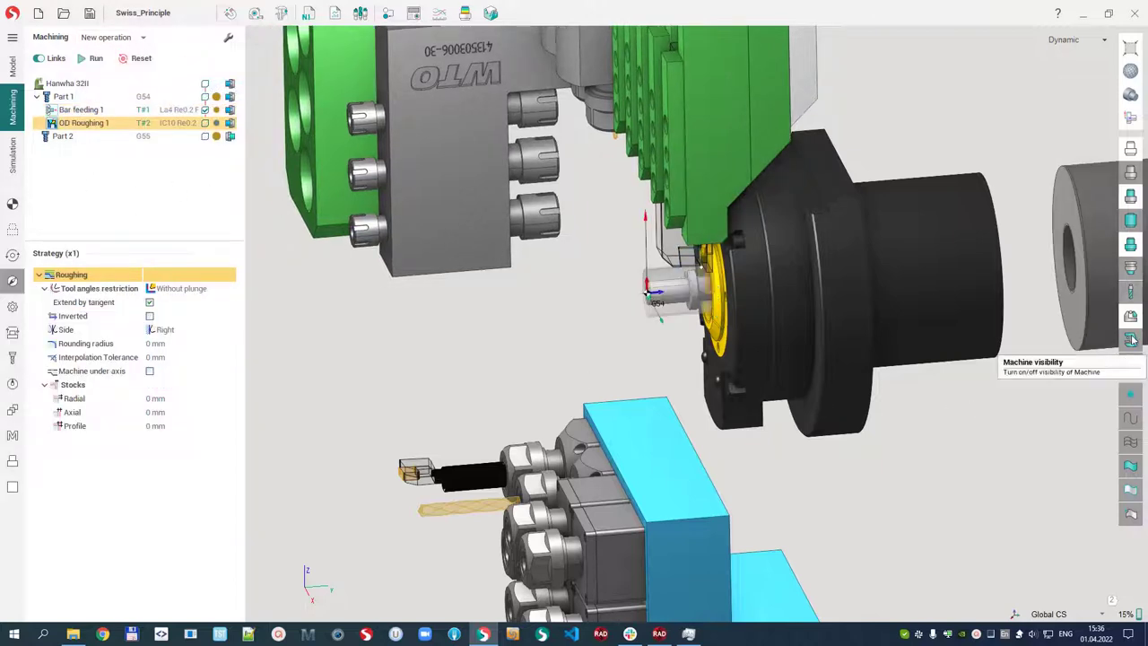
{"action": "left_click", "coordinate": [1130, 339]}
{"action": "left_click", "coordinate": [12, 231]}
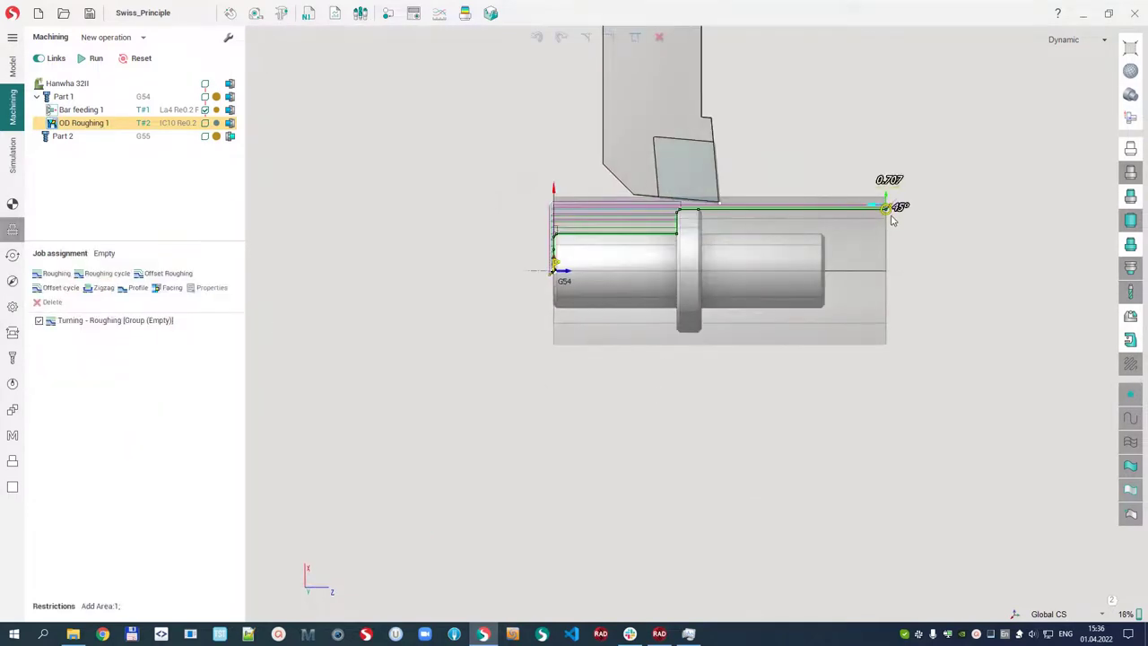
Limit the OD Roughing contour to run from the front chamfer to just past the flange, ending in a 90° extension of about 1.92 mm.
{"action": "left_click", "coordinate": [870, 206]}
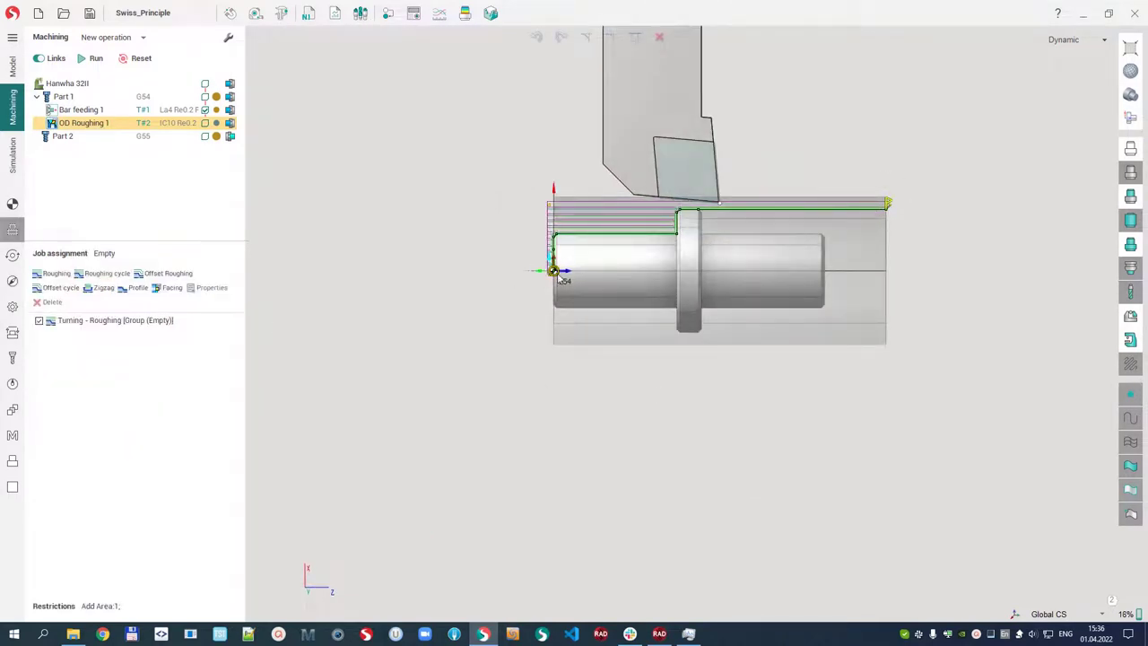
{"action": "scroll", "coordinate": [553, 271], "scroll_direction": "up", "scroll_amount": 5}
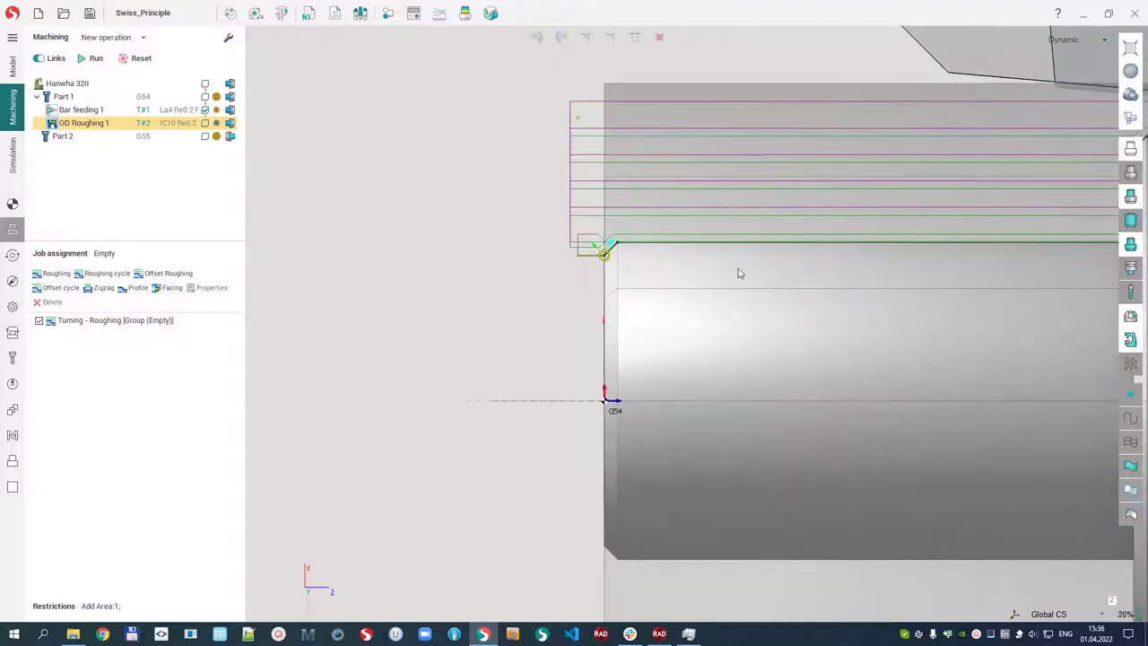
{"action": "scroll", "coordinate": [741, 273], "scroll_direction": "down", "scroll_amount": 3}
{"action": "middle_click_drag", "start_coordinate": [611, 306], "coordinate": [460, 310]}
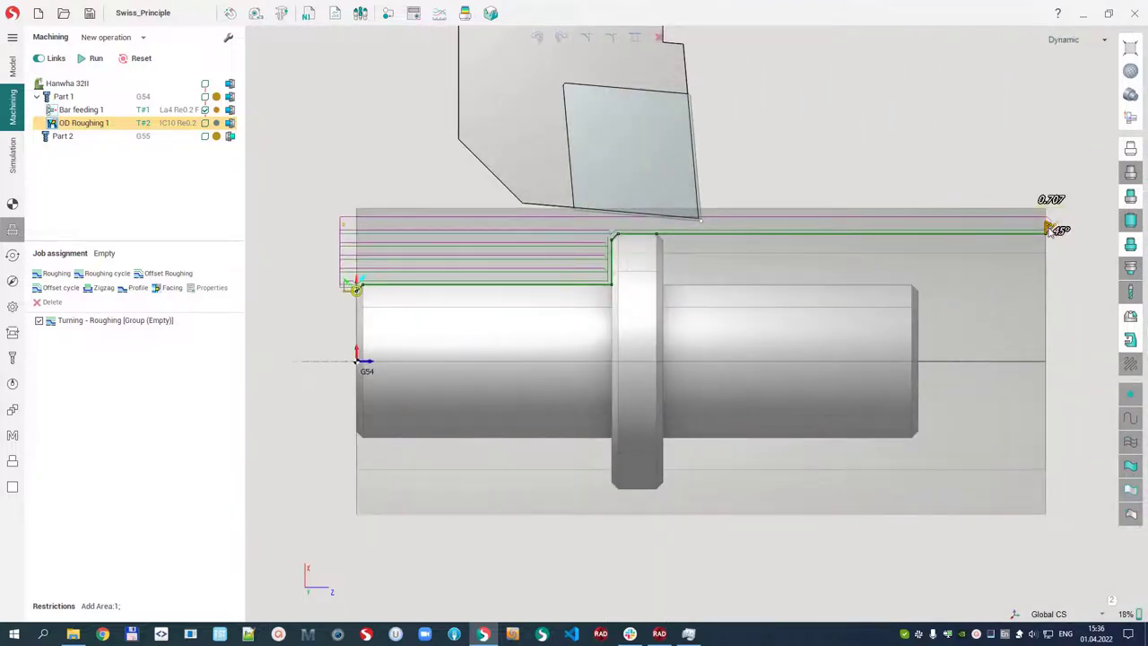
{"action": "left_click_drag", "start_coordinate": [1049, 229], "coordinate": [589, 180]}
{"action": "scroll", "coordinate": [698, 229], "scroll_direction": "up", "scroll_amount": 4}
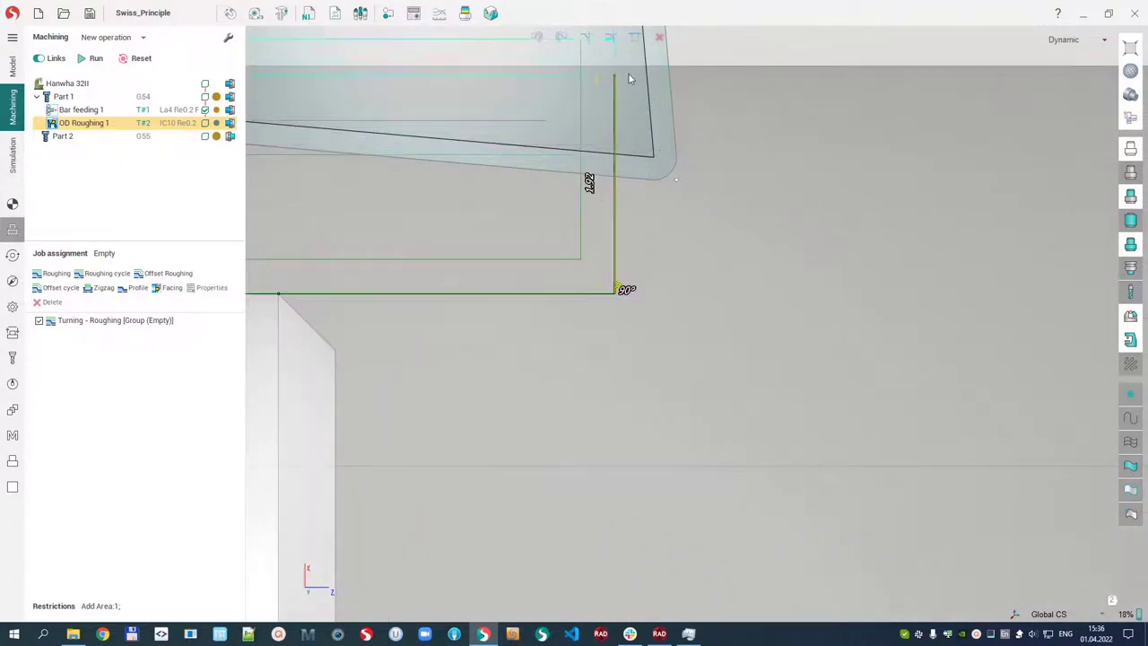
{"action": "scroll", "coordinate": [726, 337], "scroll_direction": "down", "scroll_amount": 5}
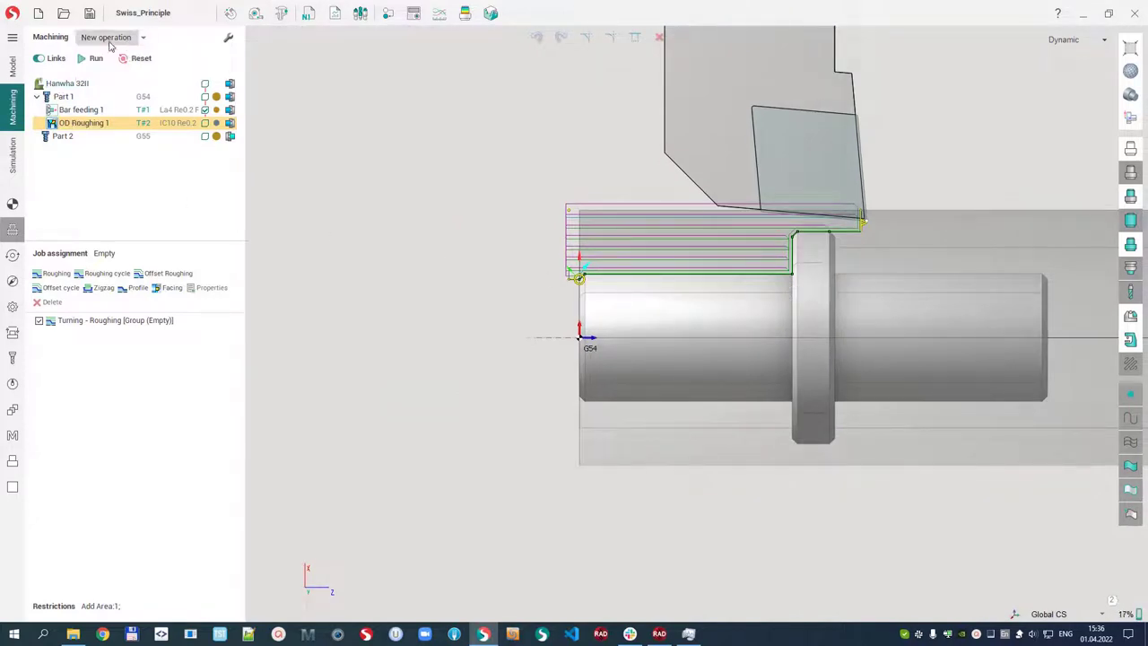
Add a Lathe part-off operation under Part 1 and flip its cut to the part's rear end face.
{"action": "left_click", "coordinate": [143, 39]}
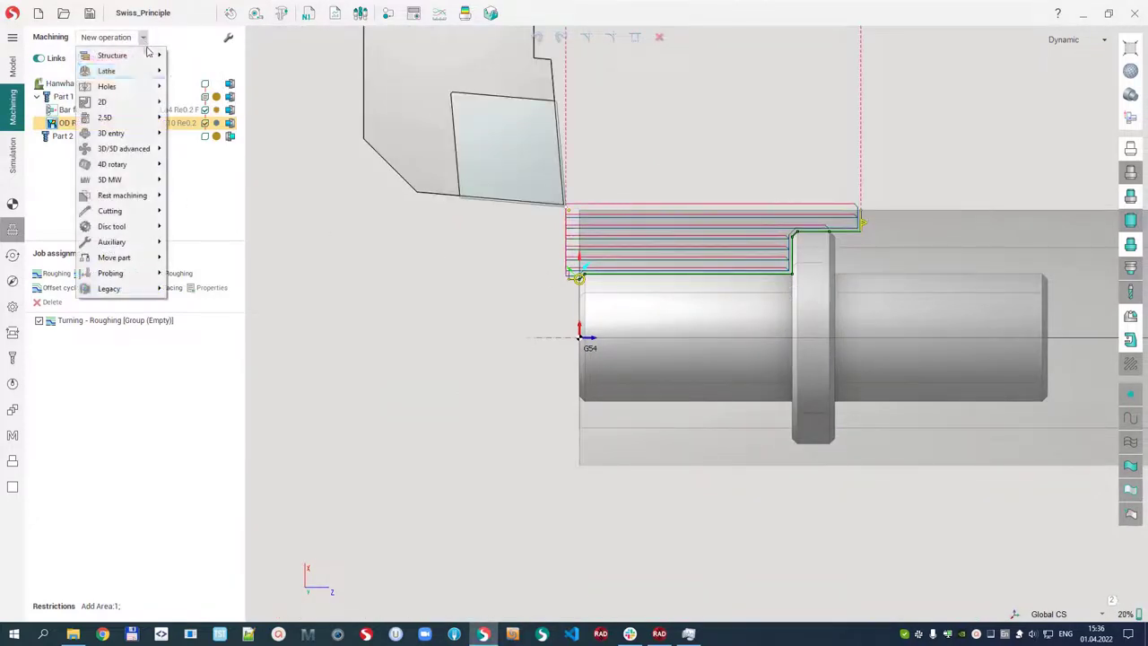
{"action": "mouse_move", "coordinate": [121, 72]}
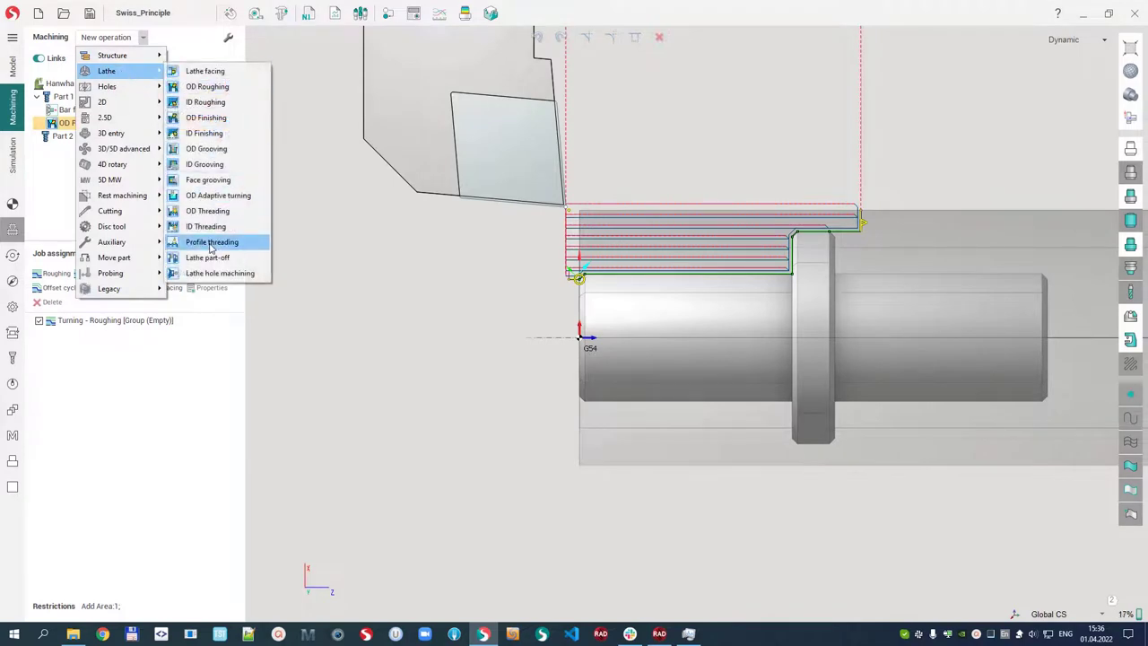
{"action": "left_click", "coordinate": [207, 257]}
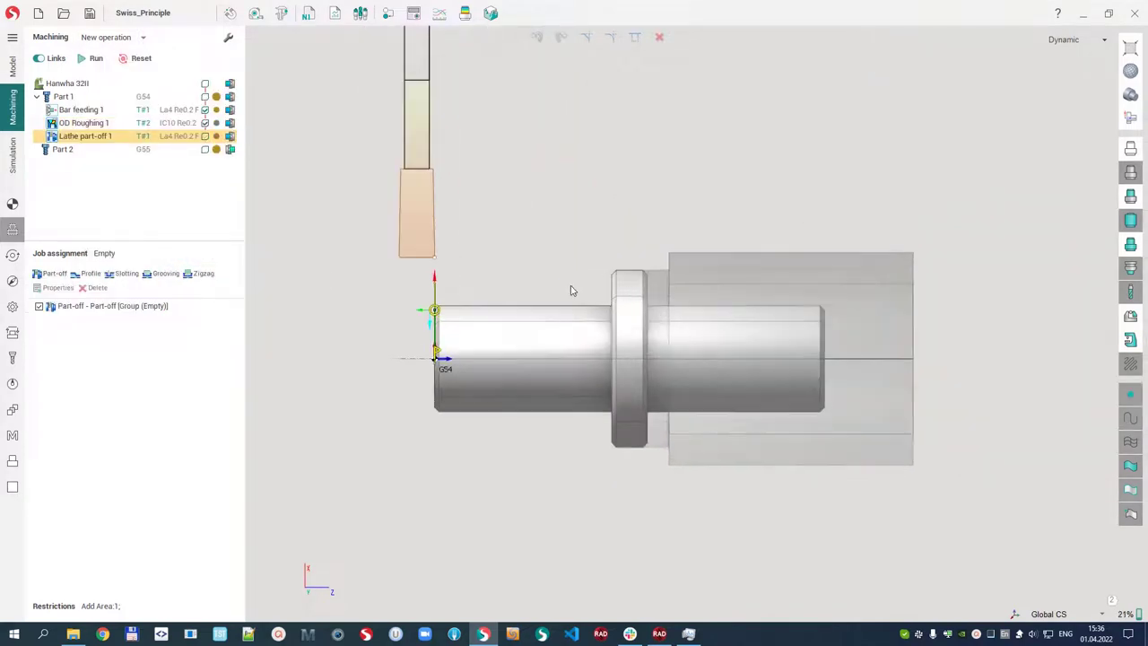
{"action": "left_click", "coordinate": [419, 310]}
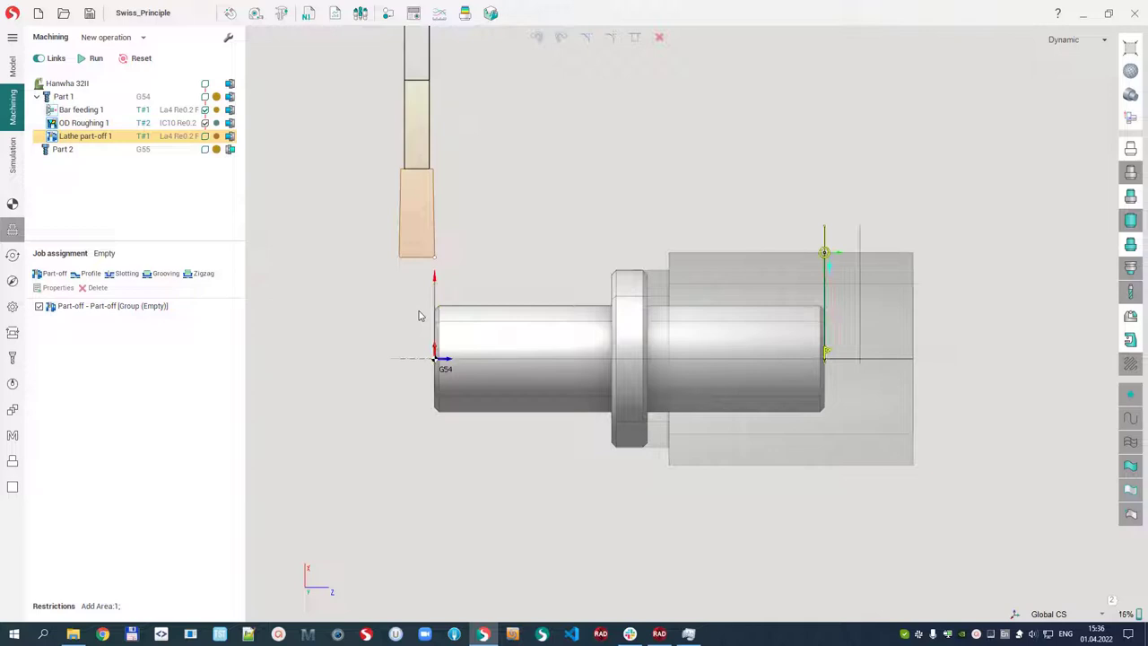
Turn off Return to top level in the part-off cycle parameters.
{"action": "left_click", "coordinate": [13, 258]}
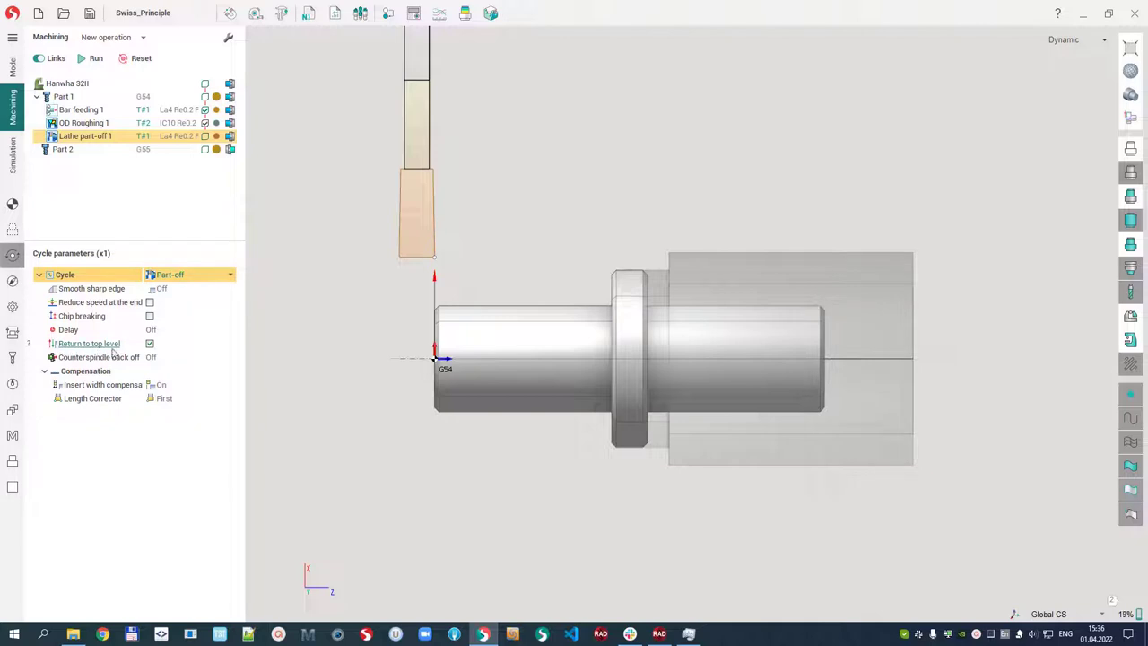
{"action": "left_click", "coordinate": [150, 346]}
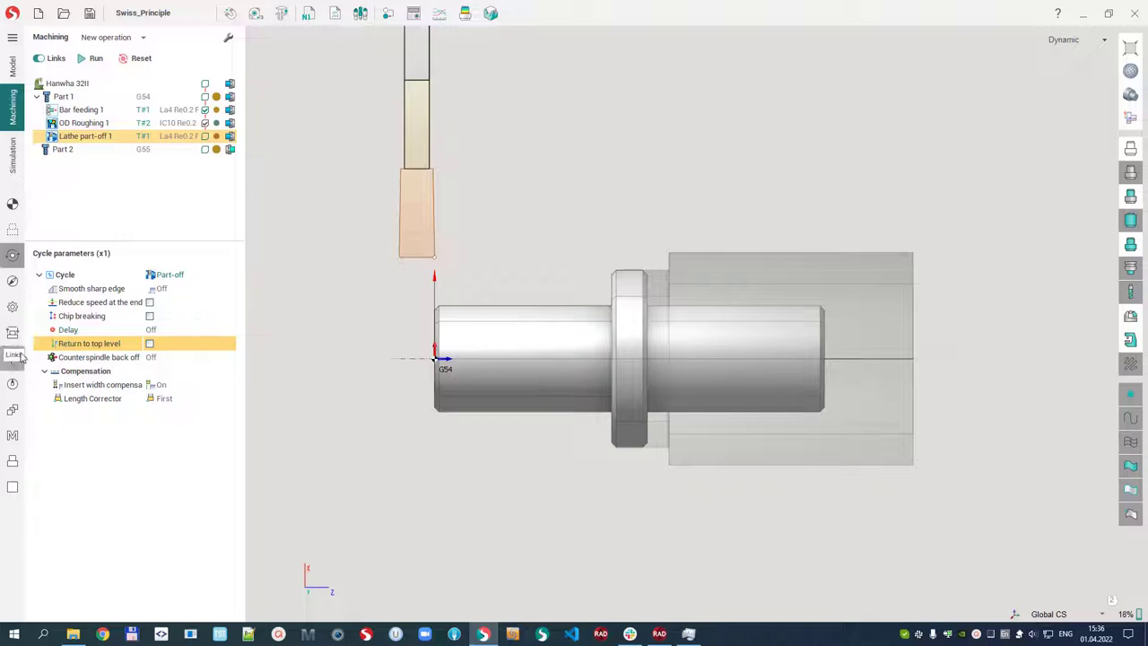
{"action": "left_click", "coordinate": [13, 383]}
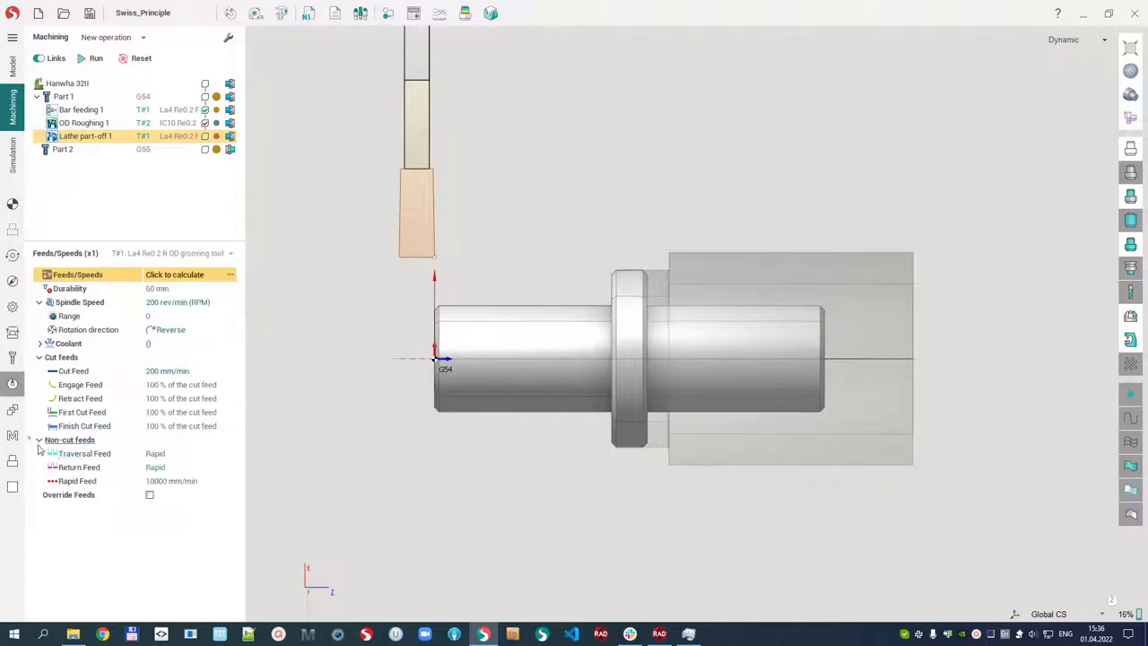
Set the part-off operation's Return macro state to Disabled and calculate the toolpath.
{"action": "left_click", "coordinate": [12, 435]}
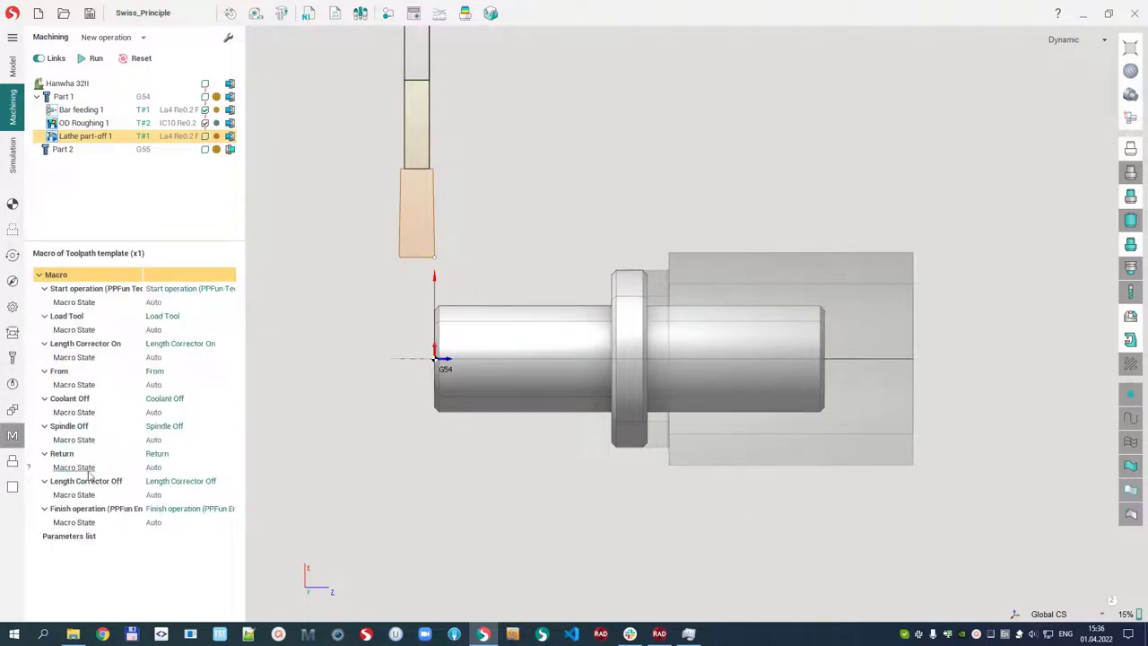
{"action": "left_click", "coordinate": [188, 467]}
{"action": "left_click", "coordinate": [187, 468]}
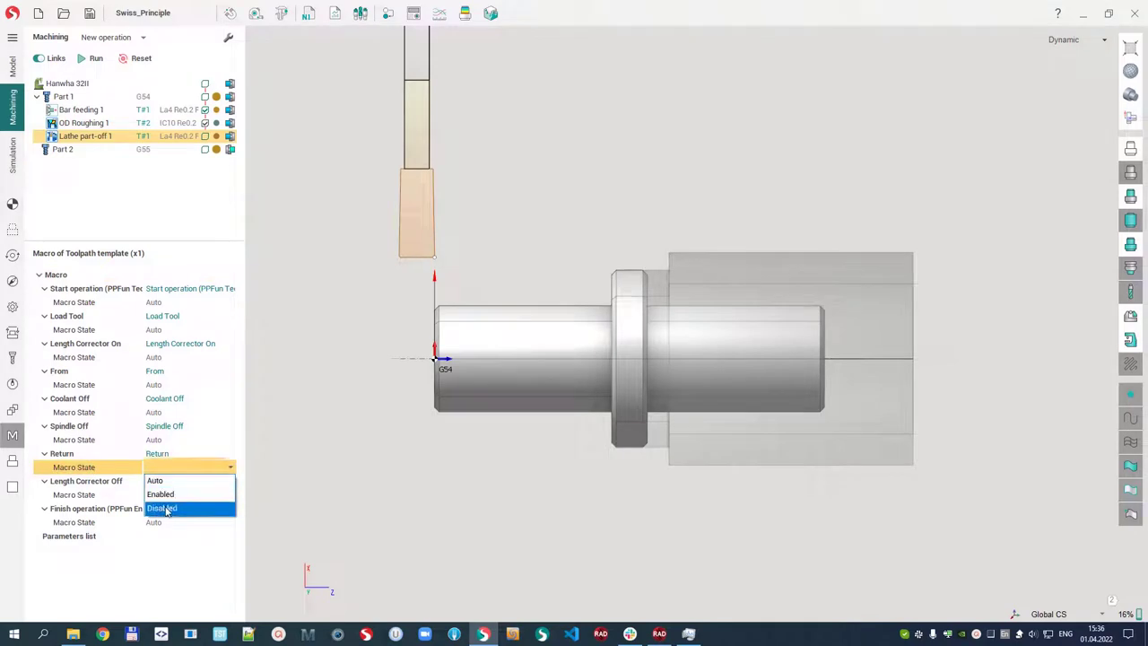
{"action": "left_click", "coordinate": [166, 509]}
{"action": "left_click", "coordinate": [89, 59]}
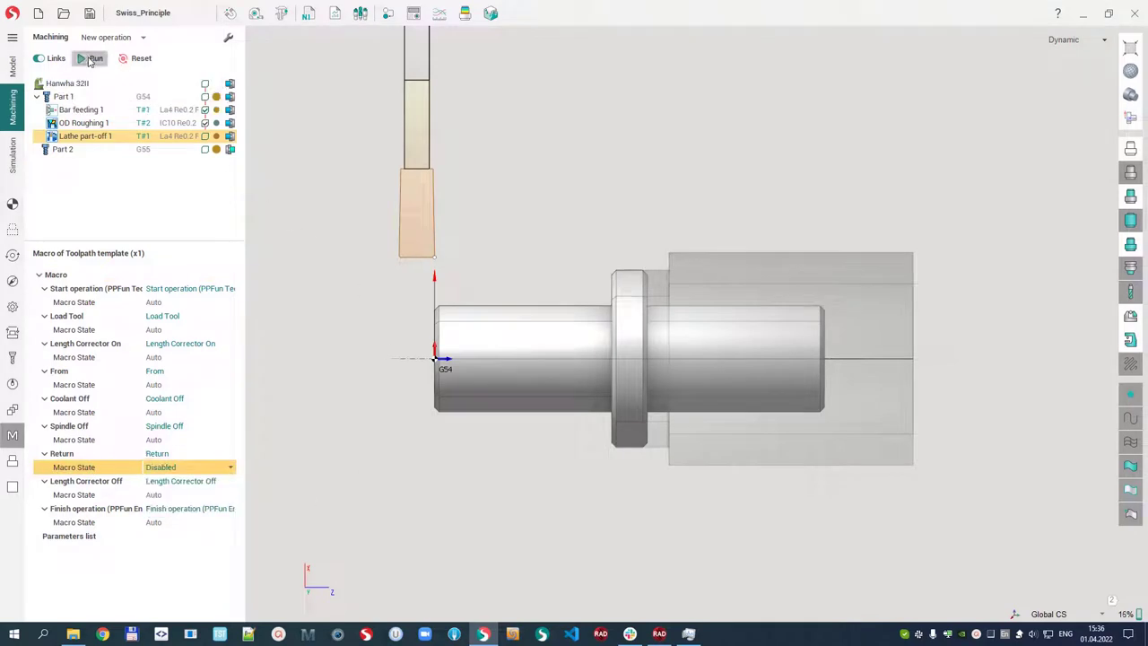
Play the machine simulation of the part-off operation at an increased speed.
{"action": "left_click", "coordinate": [11, 171]}
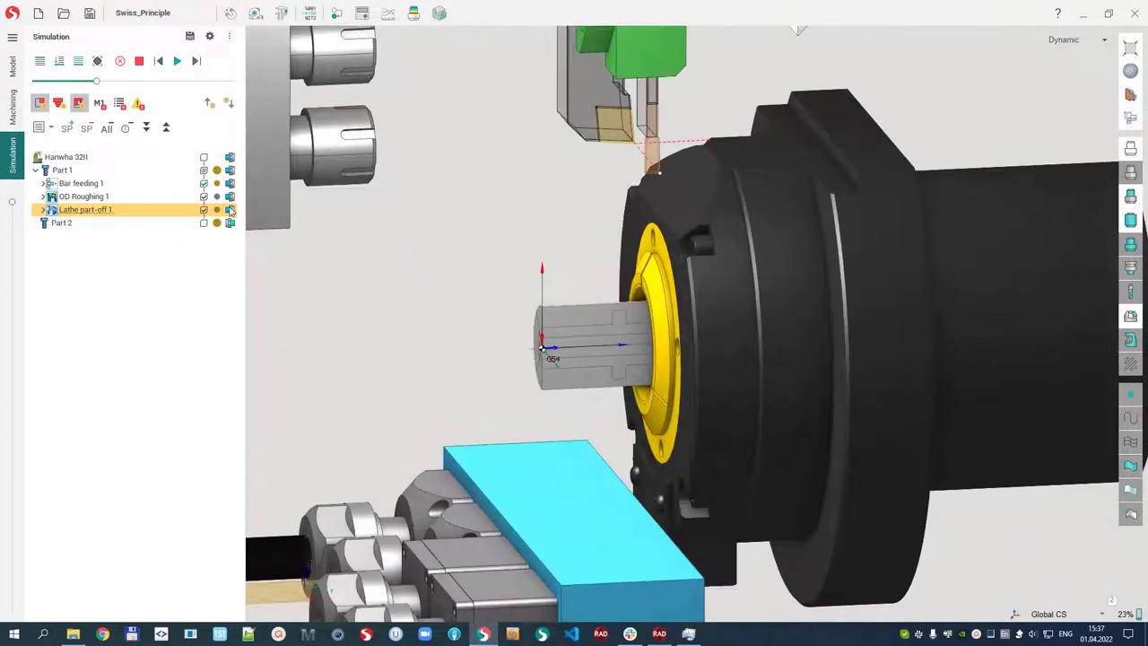
{"action": "left_click", "coordinate": [177, 61]}
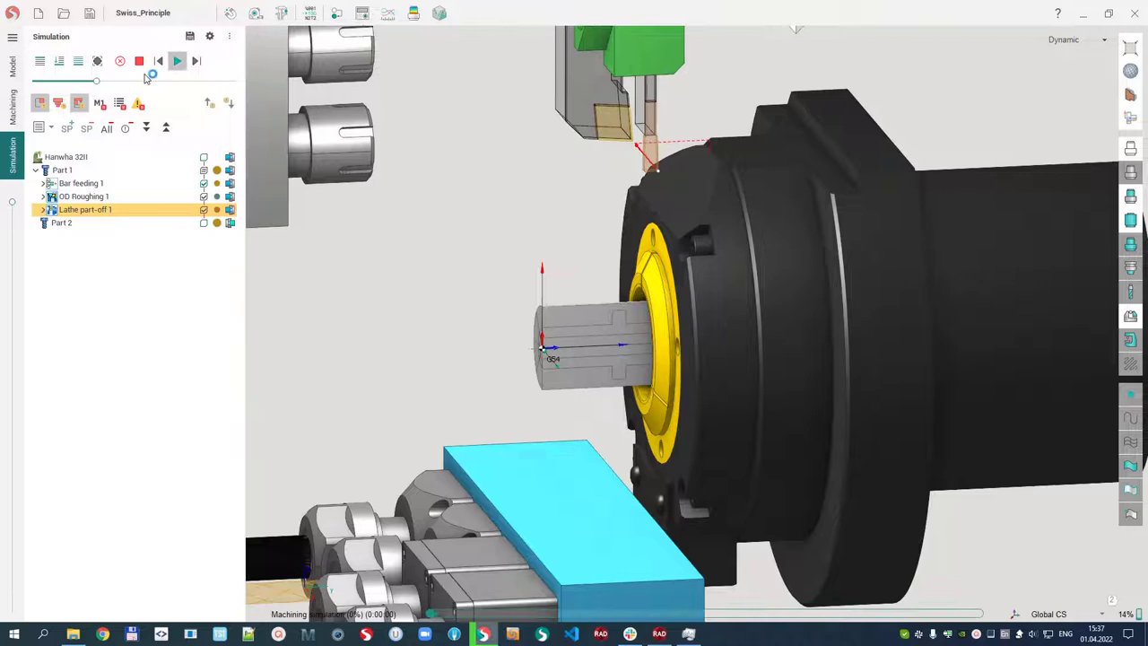
{"action": "left_click_drag", "start_coordinate": [97, 81], "coordinate": [133, 82]}
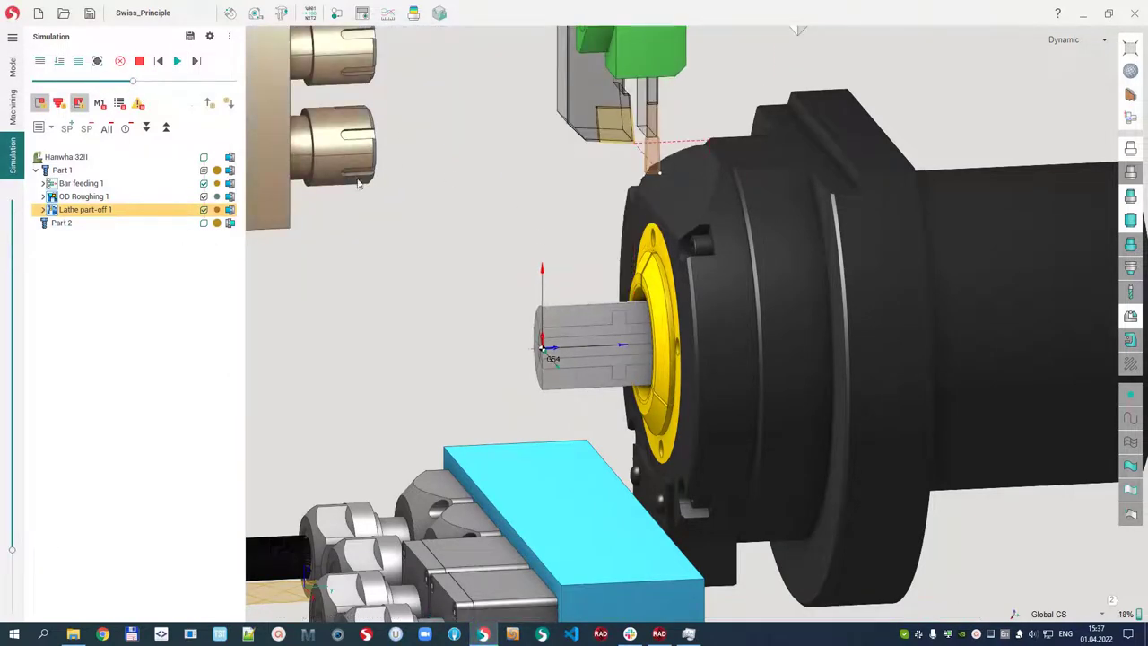
Return to the machining setup and show the machine again to examine the main and counter spindles.
{"action": "left_click", "coordinate": [12, 113]}
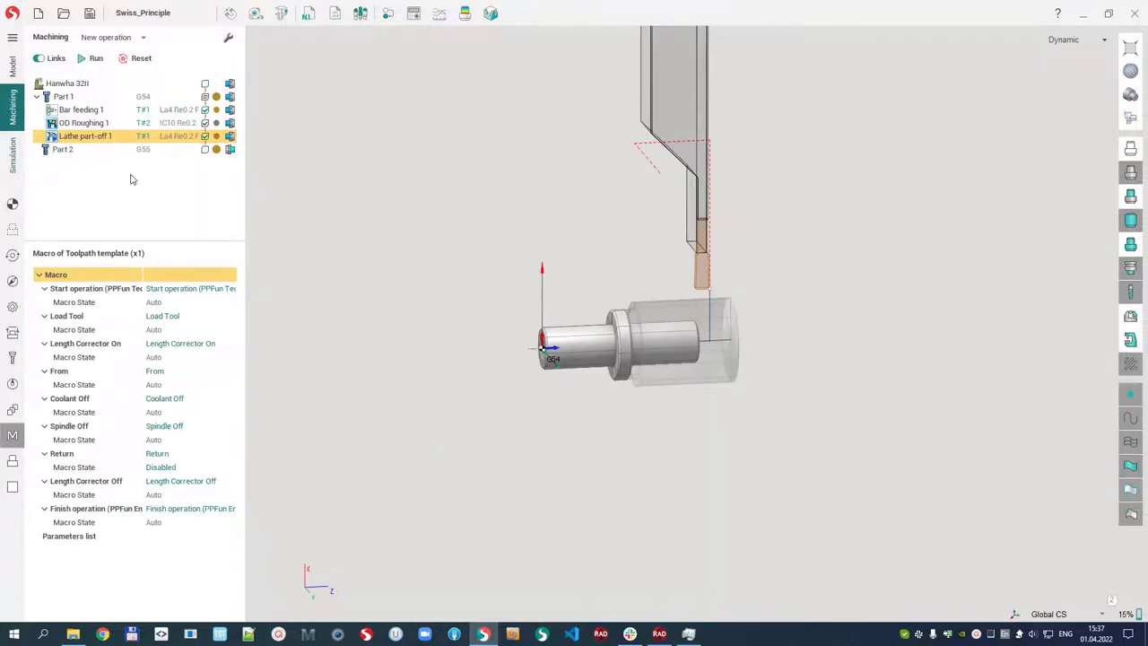
{"action": "left_click", "coordinate": [1129, 339]}
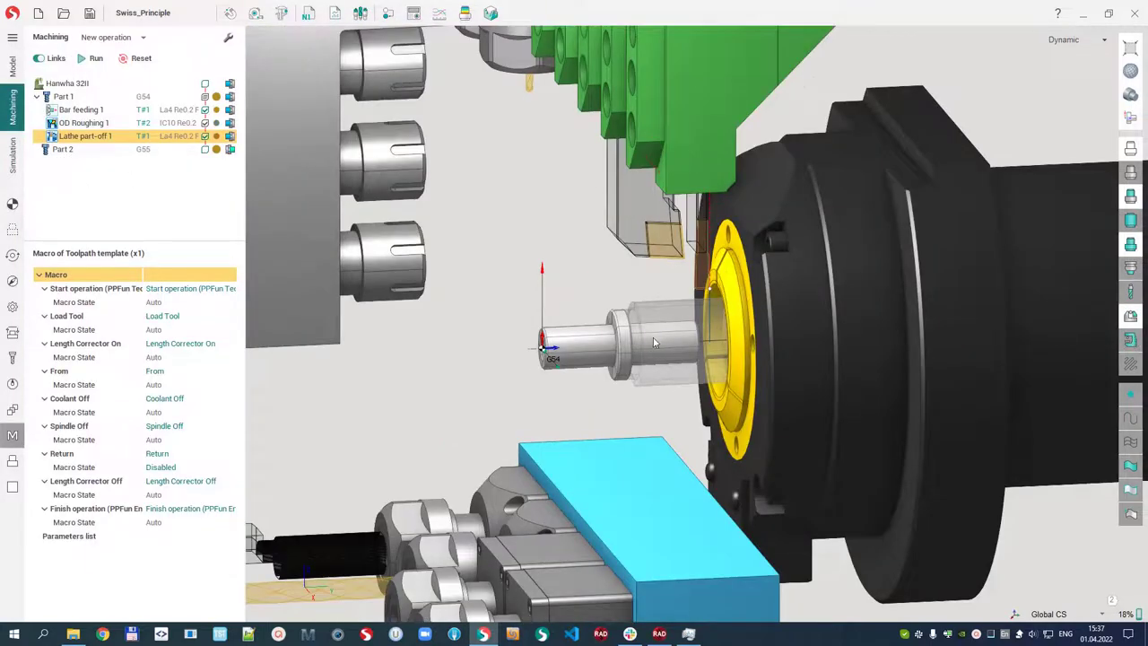
{"action": "scroll", "coordinate": [652, 337], "scroll_direction": "down", "scroll_amount": 2}
{"action": "middle_click_drag", "start_coordinate": [653, 337], "coordinate": [810, 339]}
{"action": "scroll", "coordinate": [628, 385], "scroll_direction": "down", "scroll_amount": 4}
{"action": "middle_click_drag", "start_coordinate": [627, 385], "coordinate": [717, 321]}
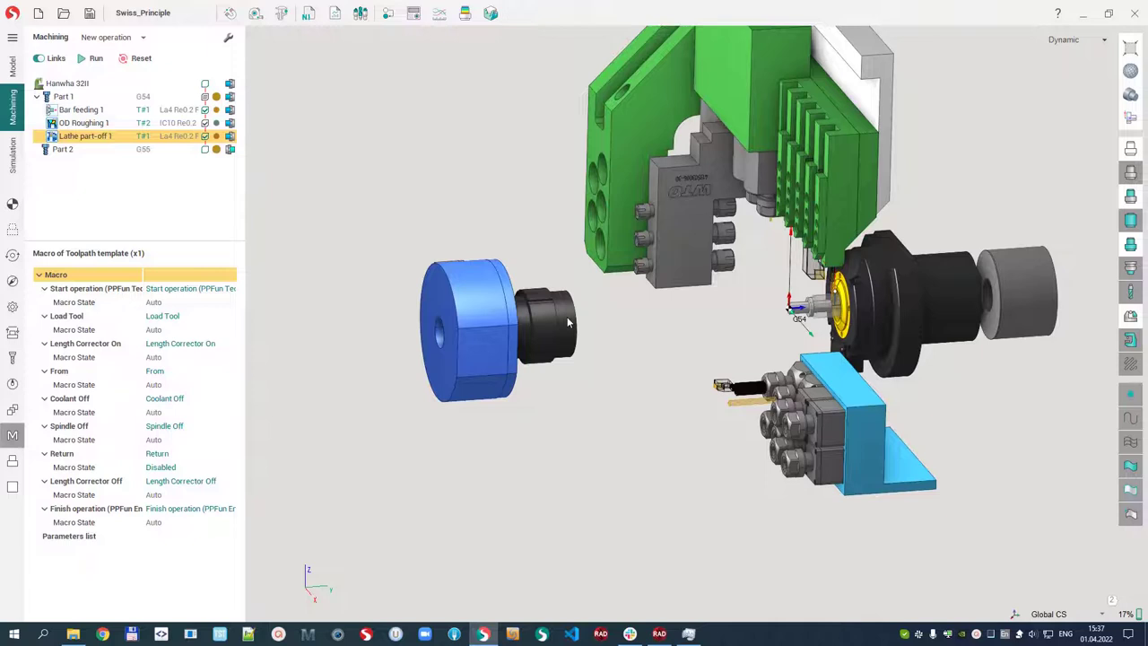
Add an MTM take over operation after the part-off and inspect the counter spindle at the part.
{"action": "left_click", "coordinate": [142, 38]}
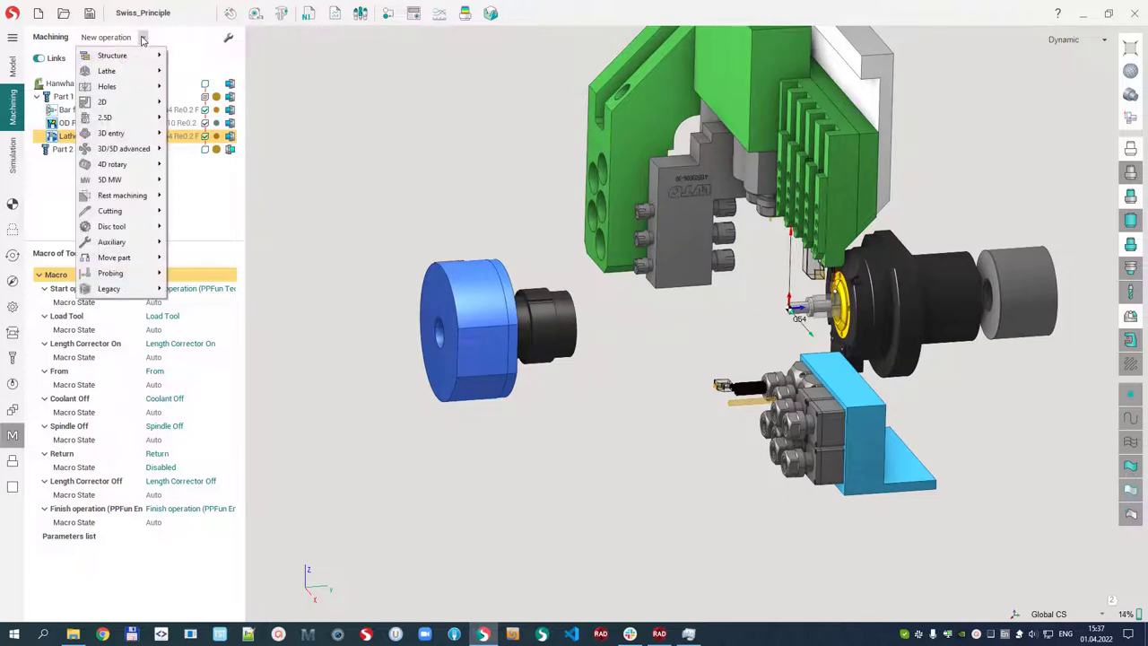
{"action": "mouse_move", "coordinate": [128, 258]}
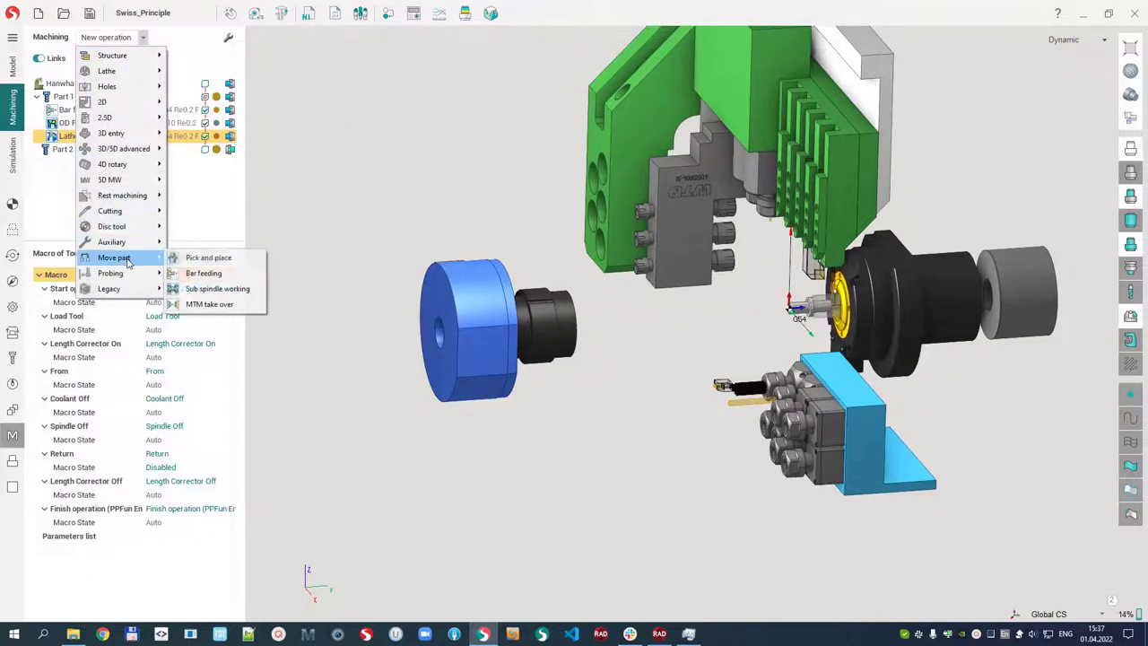
{"action": "left_click", "coordinate": [217, 310]}
{"action": "scroll", "coordinate": [806, 303], "scroll_direction": "up", "scroll_amount": 3}
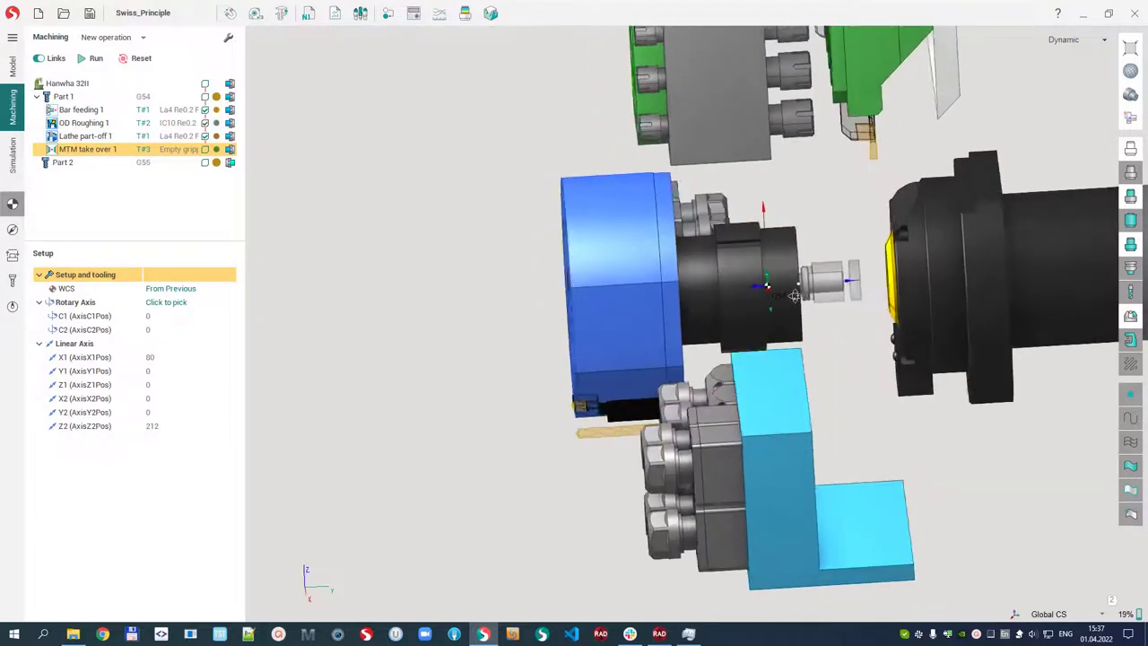
{"action": "scroll", "coordinate": [806, 303], "scroll_direction": "down", "scroll_amount": 1}
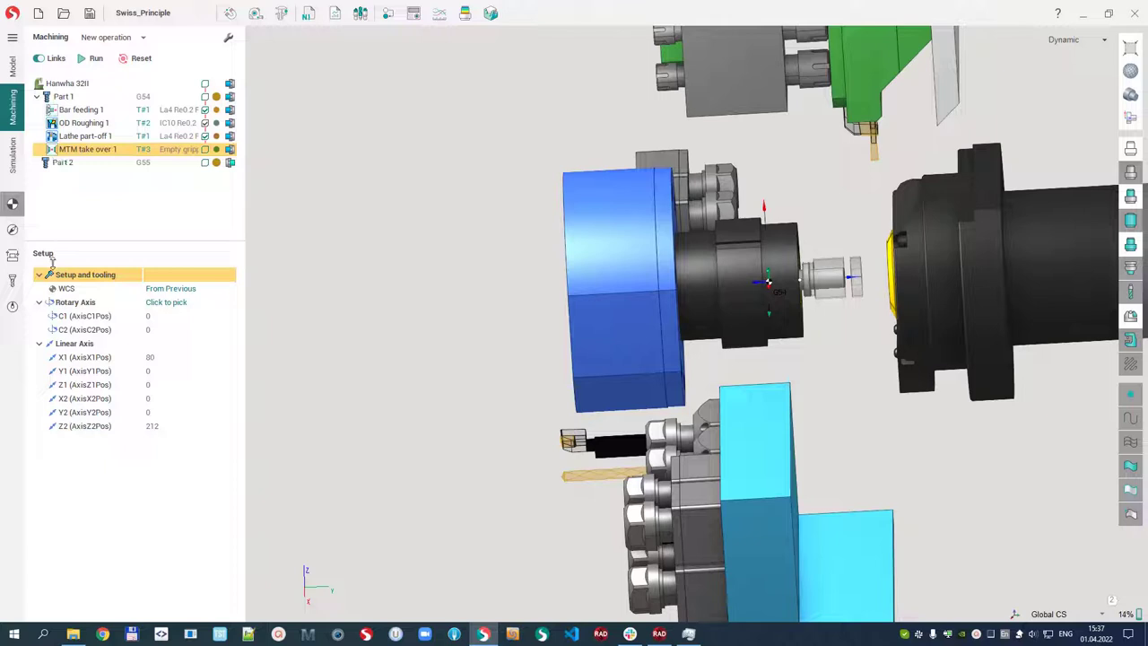
Set the take-over lead distances to -20 mm for pick engage, 0 mm for pick retract and place engage, and -1 mm for place retract.
{"action": "left_click", "coordinate": [12, 255]}
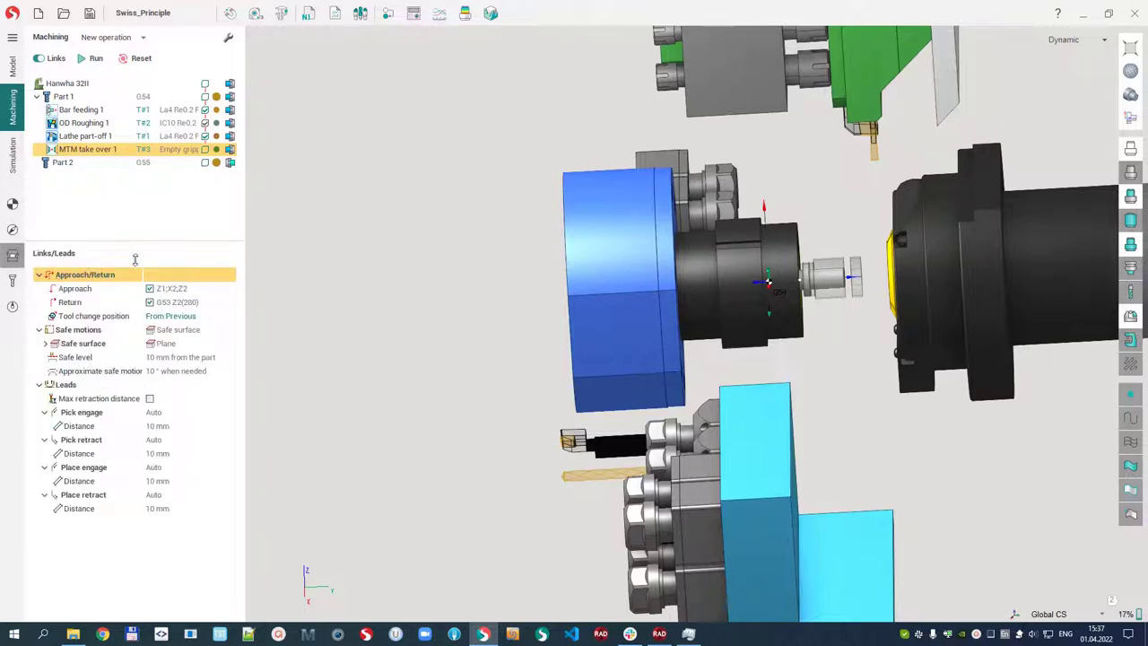
{"action": "left_click", "coordinate": [159, 426]}
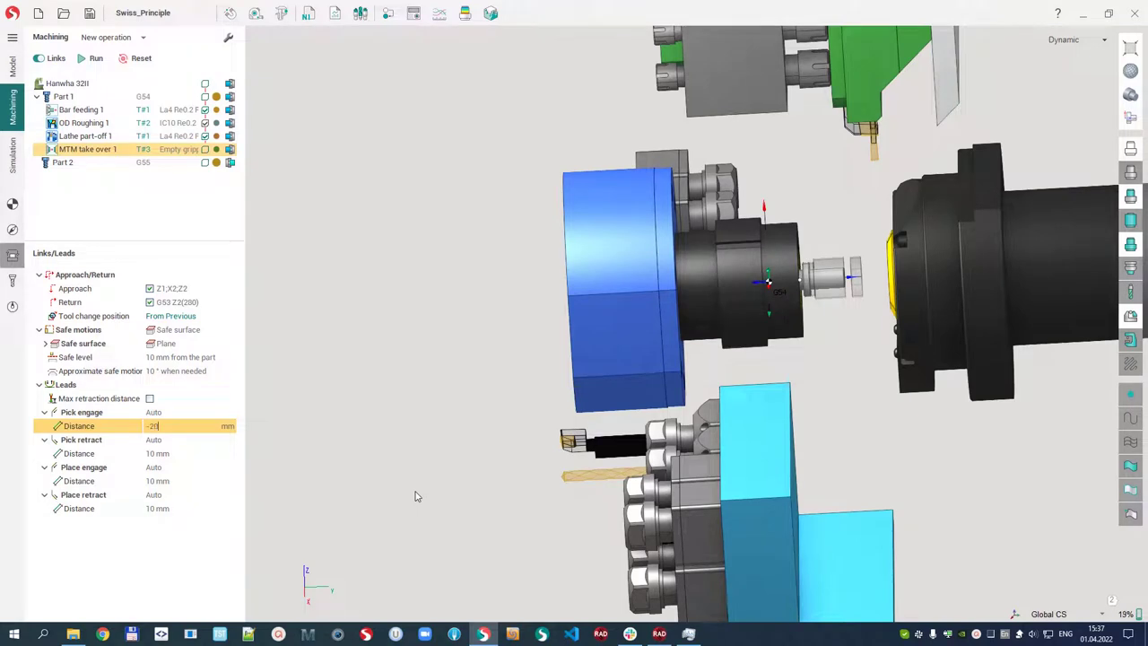
{"action": "key", "text": "Tab"}
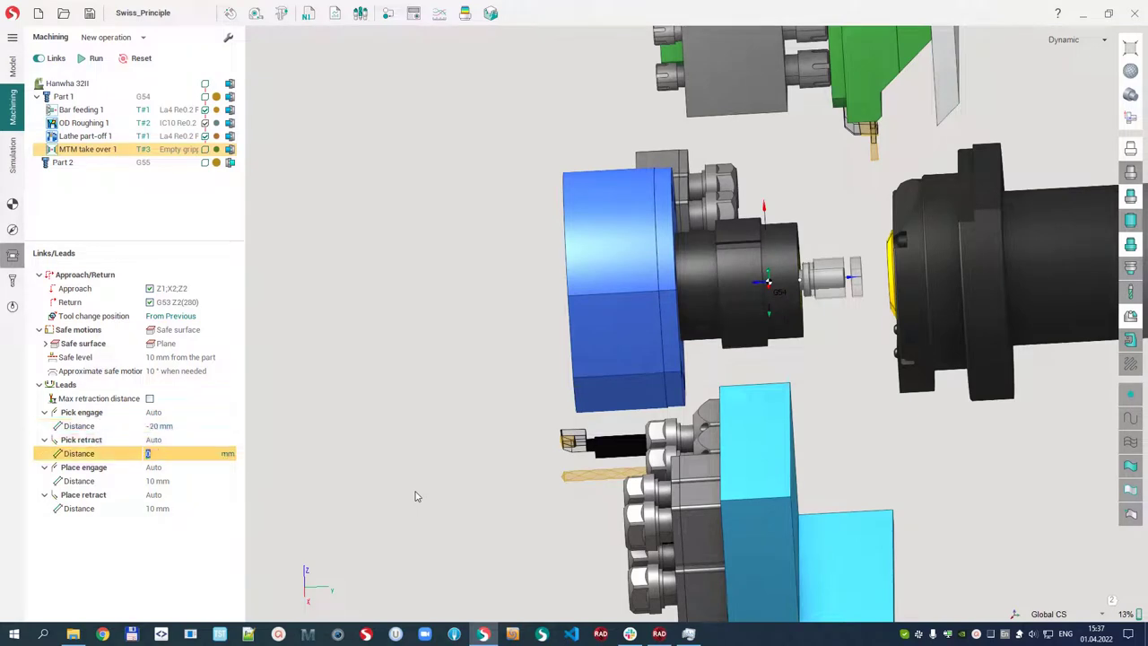
{"action": "key", "text": "Tab"}
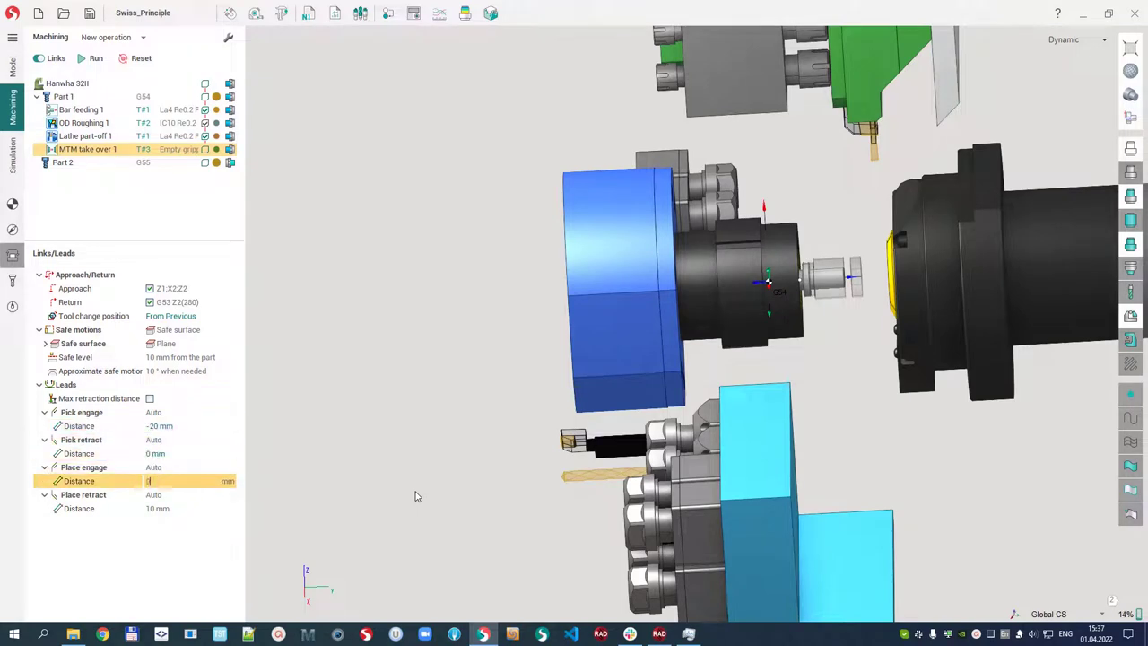
{"action": "type", "text": "0"}
{"action": "key", "text": "Tab"}
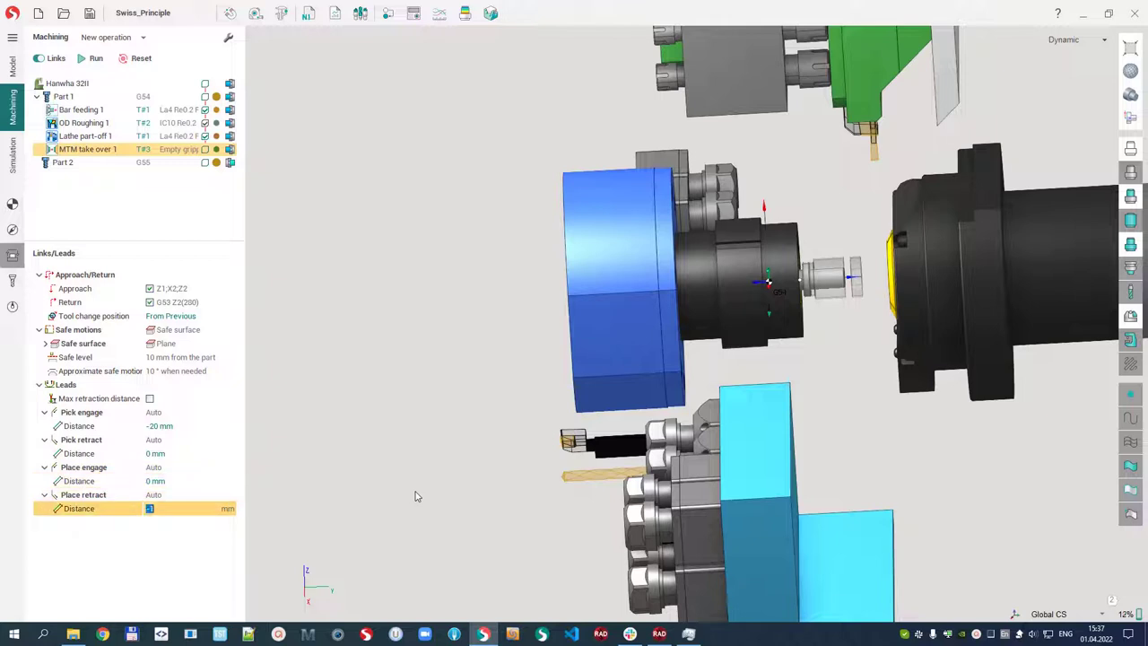
{"action": "scroll", "coordinate": [390, 383], "scroll_direction": "down", "scroll_amount": 1}
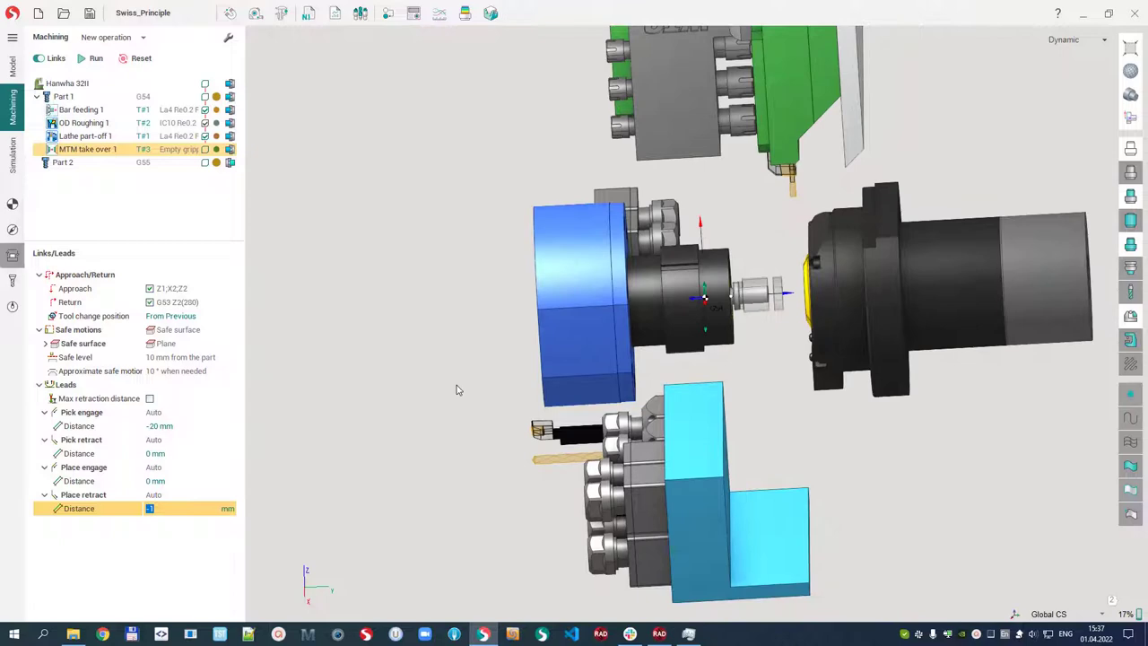
{"action": "scroll", "coordinate": [763, 312], "scroll_direction": "up", "scroll_amount": 2}
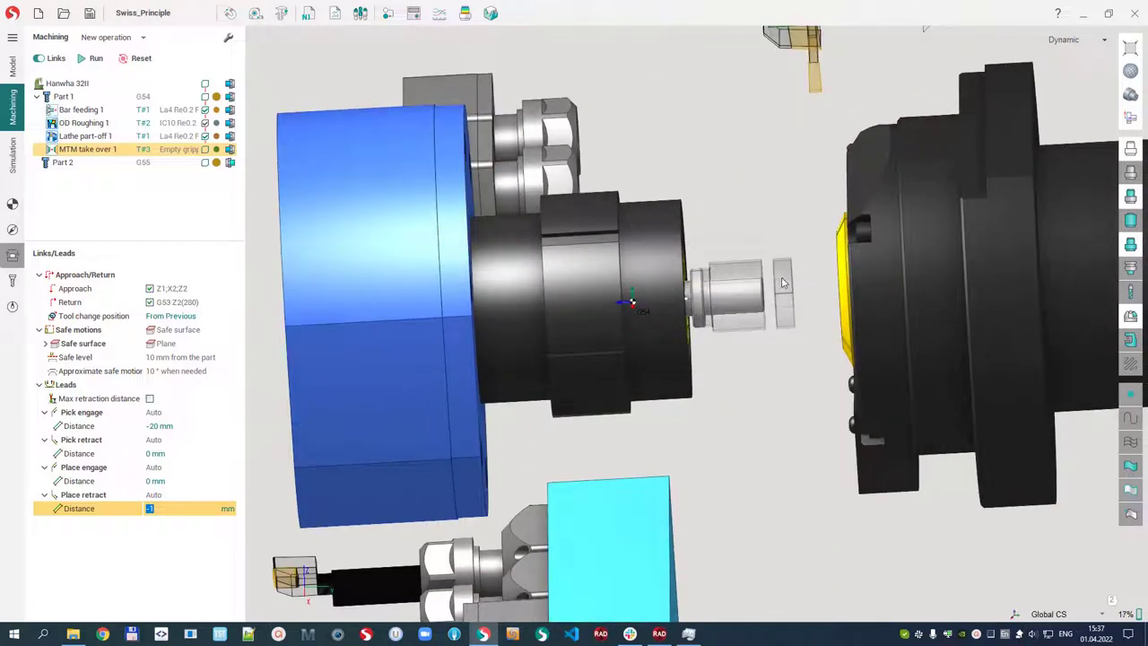
Enable Delete chips in the simulation parameters of the Lathe part-off operation.
{"action": "left_click", "coordinate": [70, 139]}
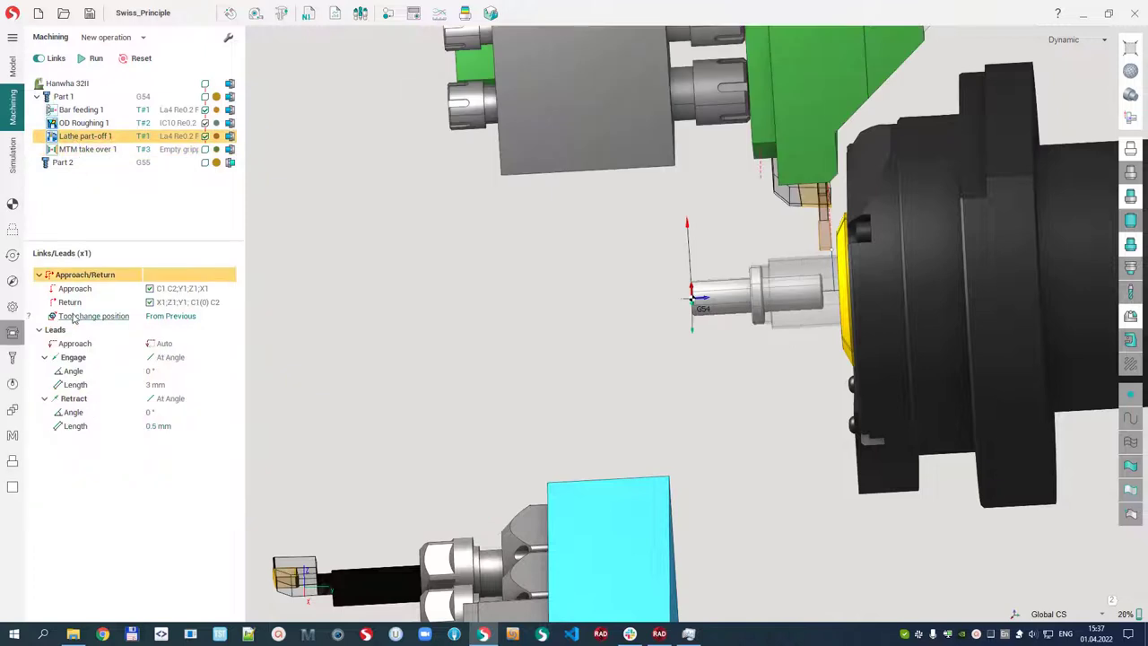
{"action": "left_click", "coordinate": [12, 305]}
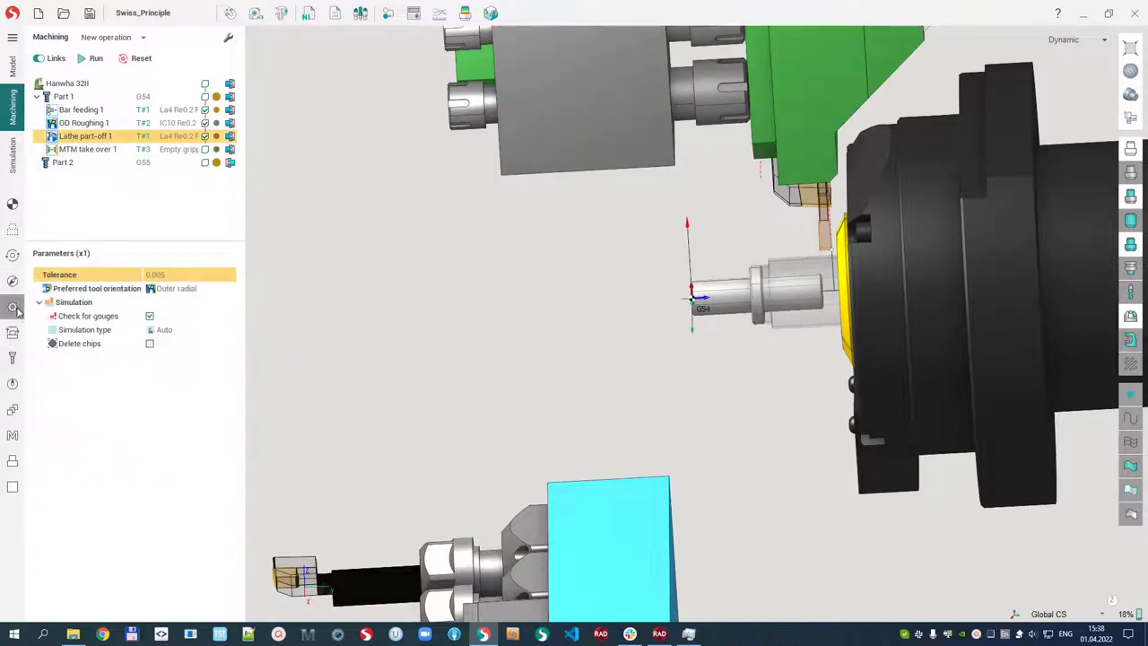
{"action": "left_click", "coordinate": [150, 346]}
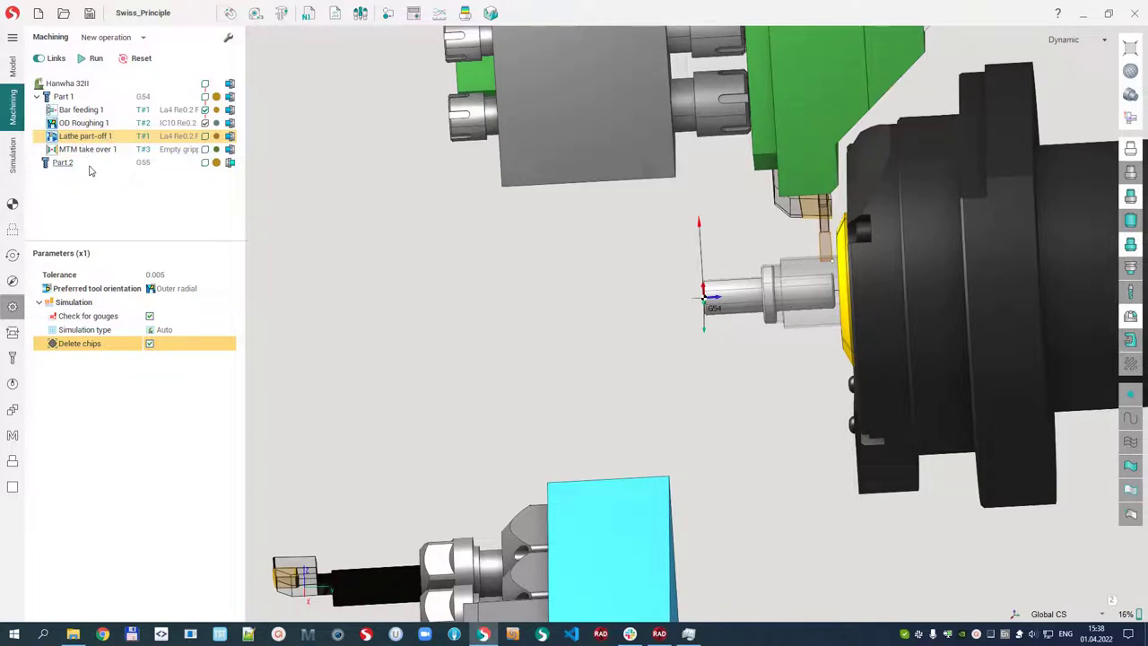
Calculate all operations of the Hanwha 32II project and inspect the Part 2 workpiece on the counter spindle.
{"action": "left_click", "coordinate": [72, 164]}
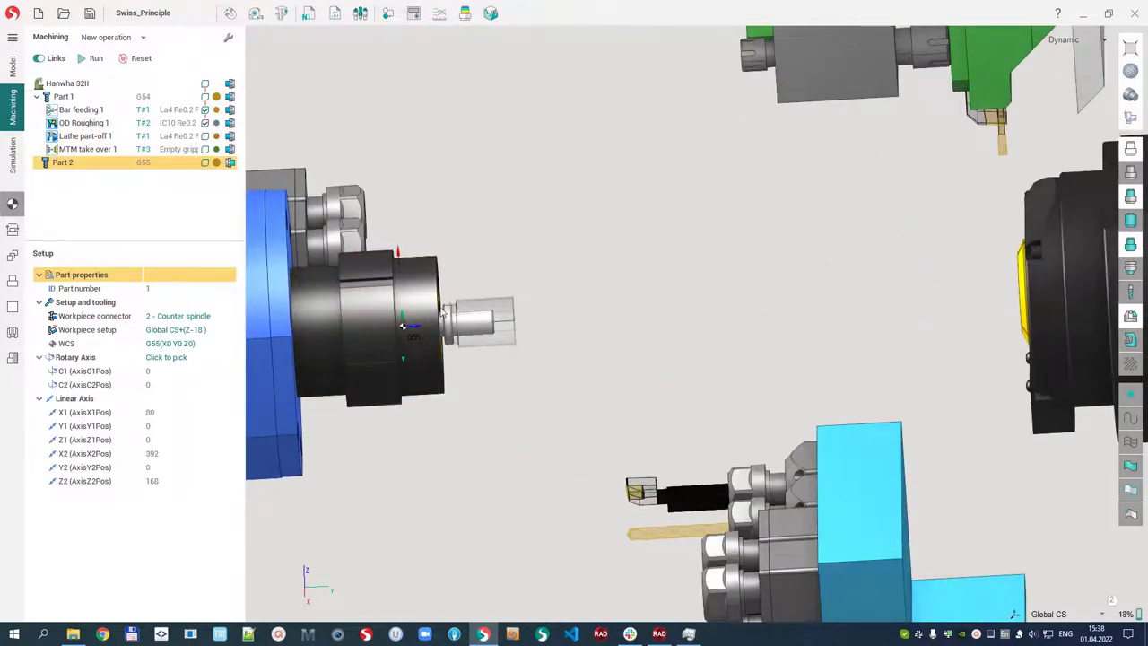
{"action": "left_click", "coordinate": [82, 83]}
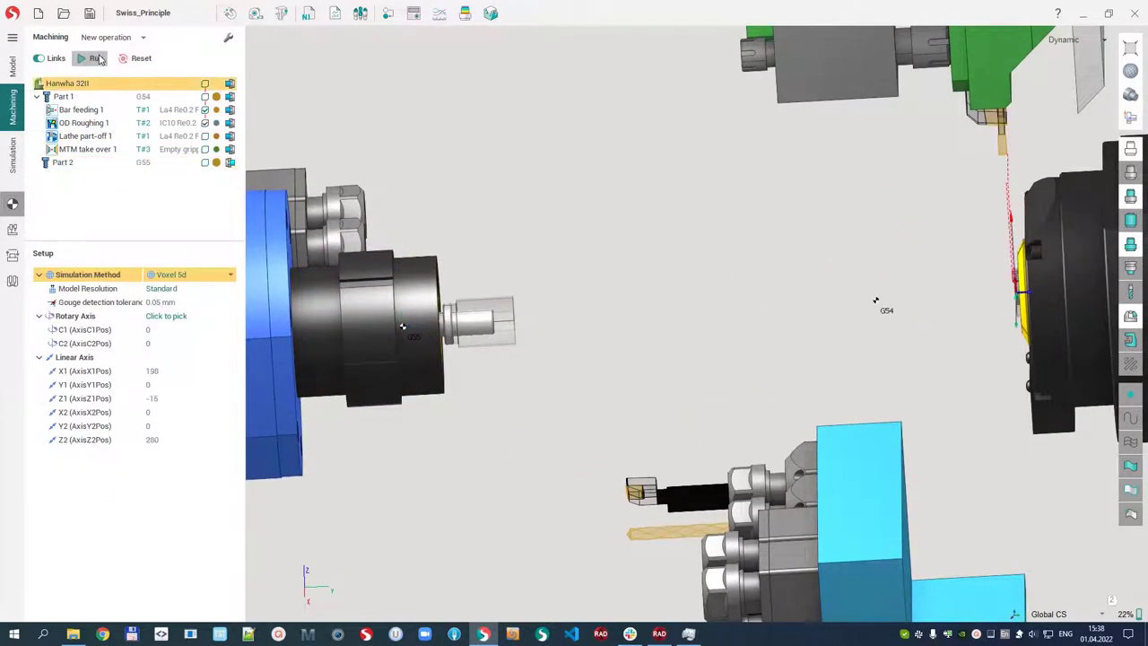
{"action": "left_click", "coordinate": [96, 59]}
{"action": "left_click", "coordinate": [64, 163]}
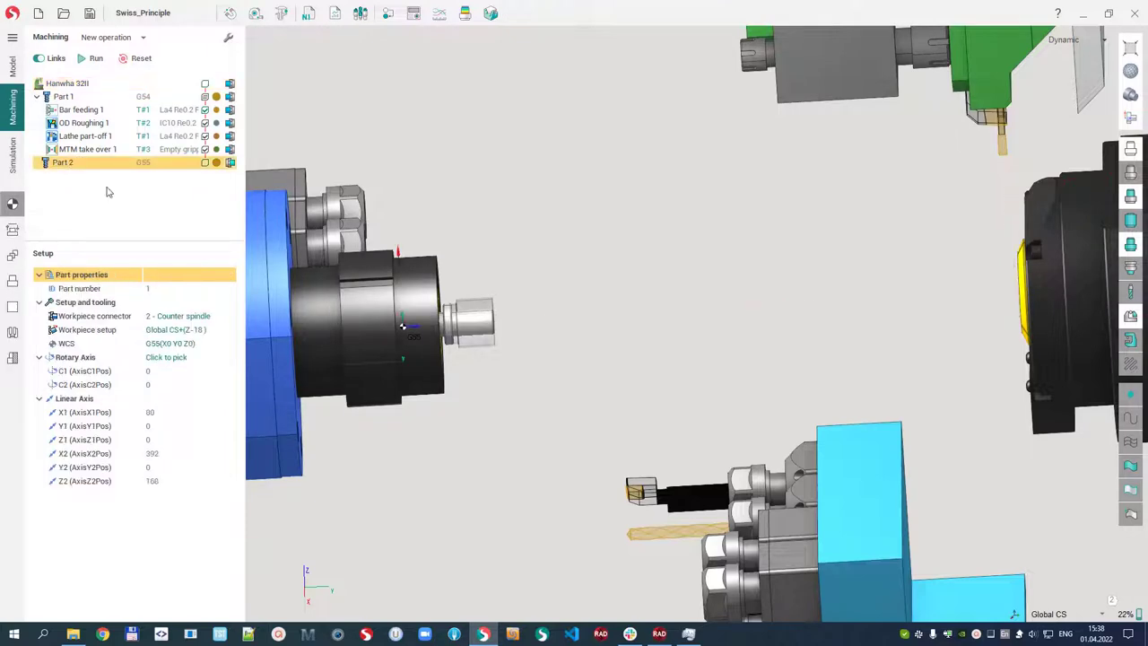
{"action": "scroll", "coordinate": [410, 316], "scroll_direction": "up", "scroll_amount": 2}
{"action": "scroll", "coordinate": [550, 324], "scroll_direction": "down", "scroll_amount": 1}
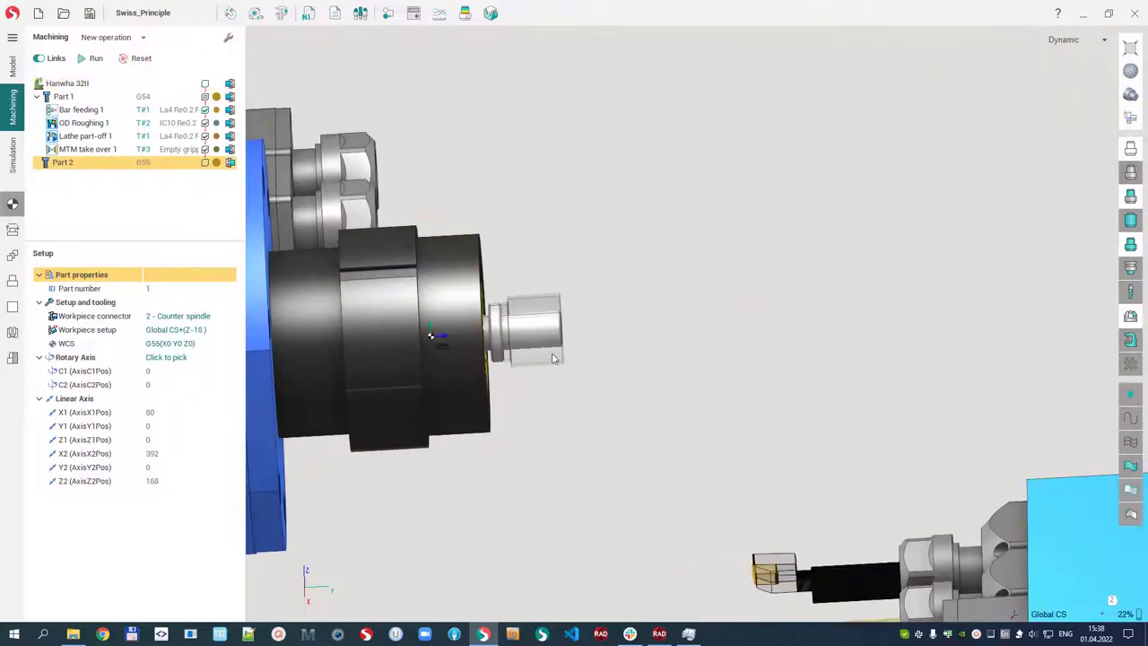
{"action": "scroll", "coordinate": [557, 302], "scroll_direction": "down", "scroll_amount": 3}
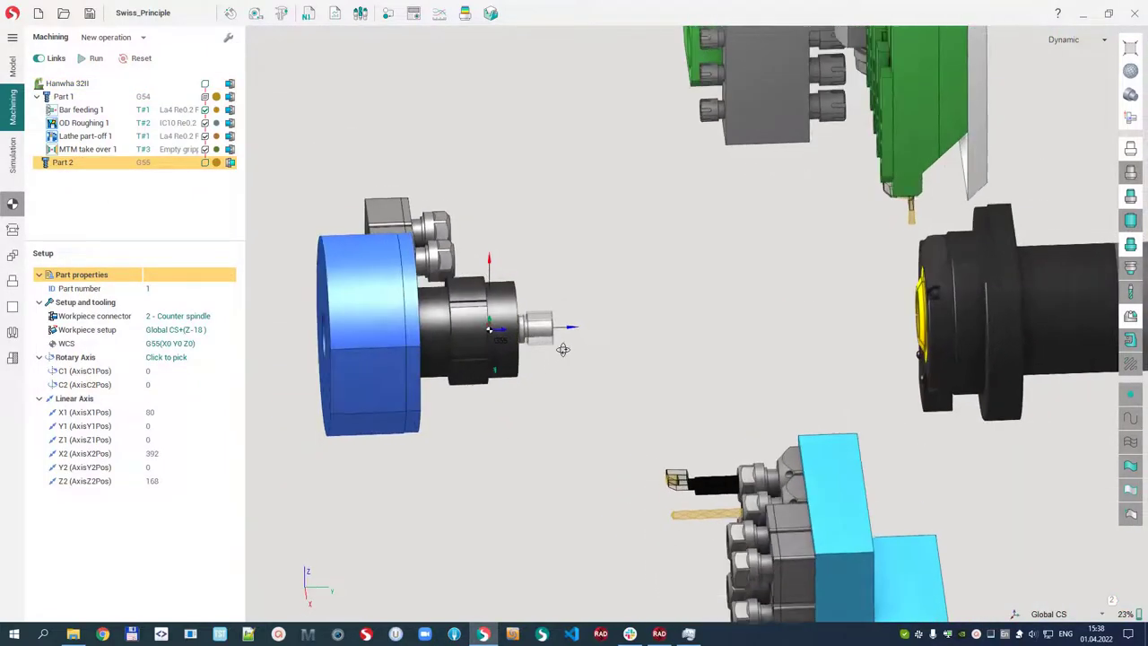
Add an ID Roughing operation to Part 2 on the counter spindle and enable Machine under axis in its strategy.
{"action": "scroll", "coordinate": [610, 298], "scroll_direction": "down", "scroll_amount": 1}
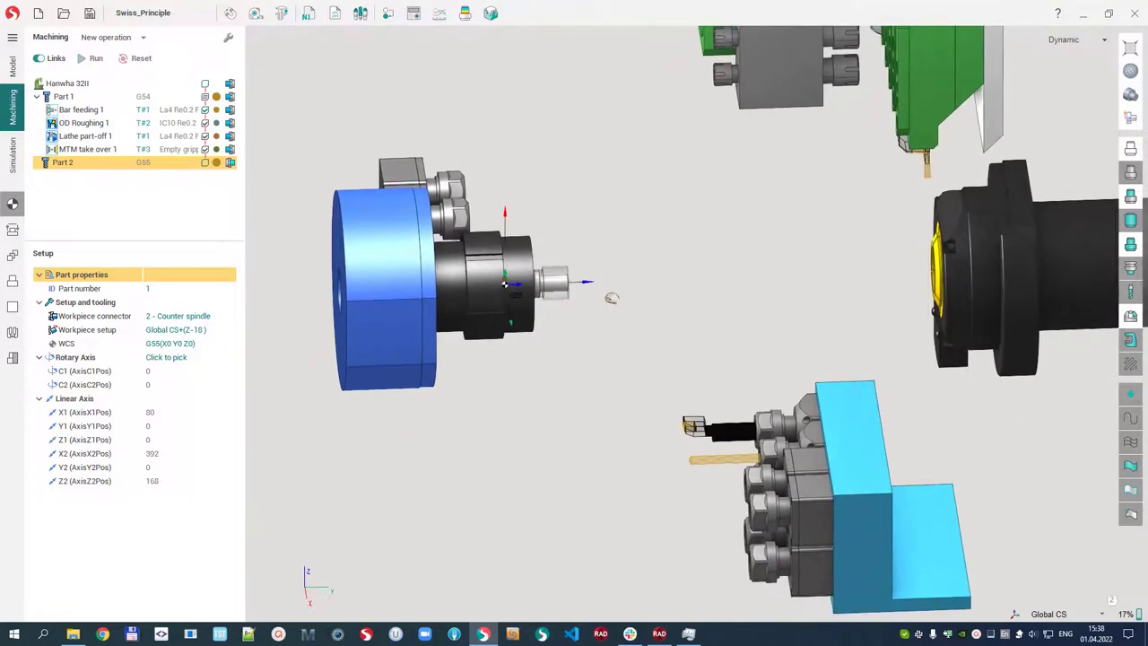
{"action": "scroll", "coordinate": [691, 448], "scroll_direction": "up", "scroll_amount": 1}
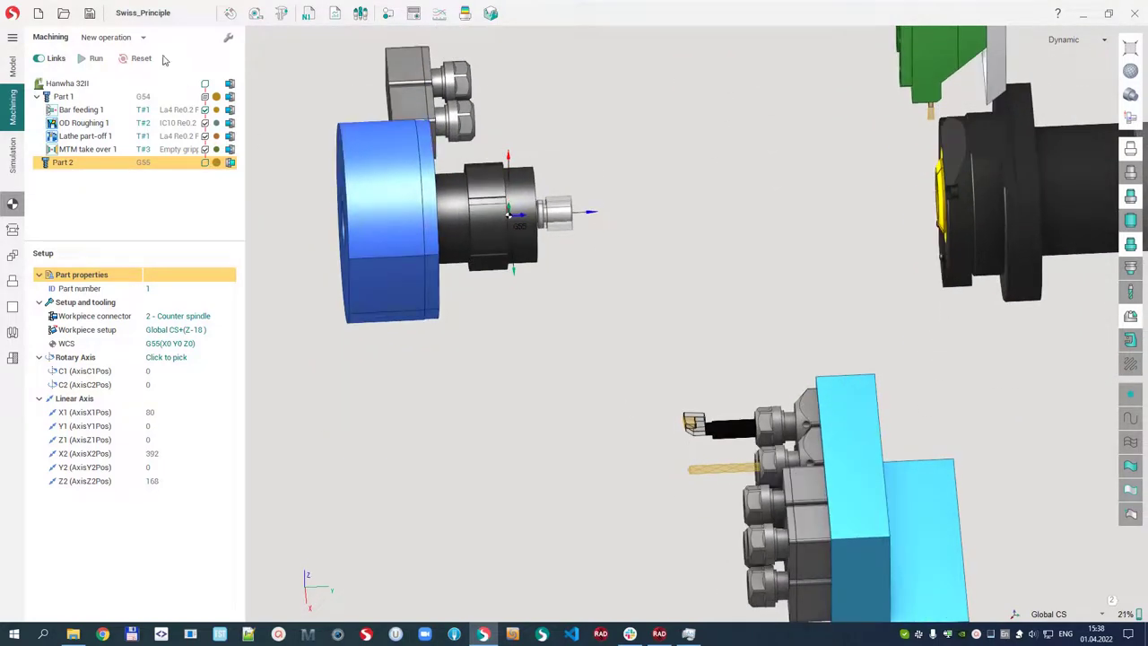
{"action": "left_click", "coordinate": [143, 37]}
{"action": "mouse_move", "coordinate": [112, 71]}
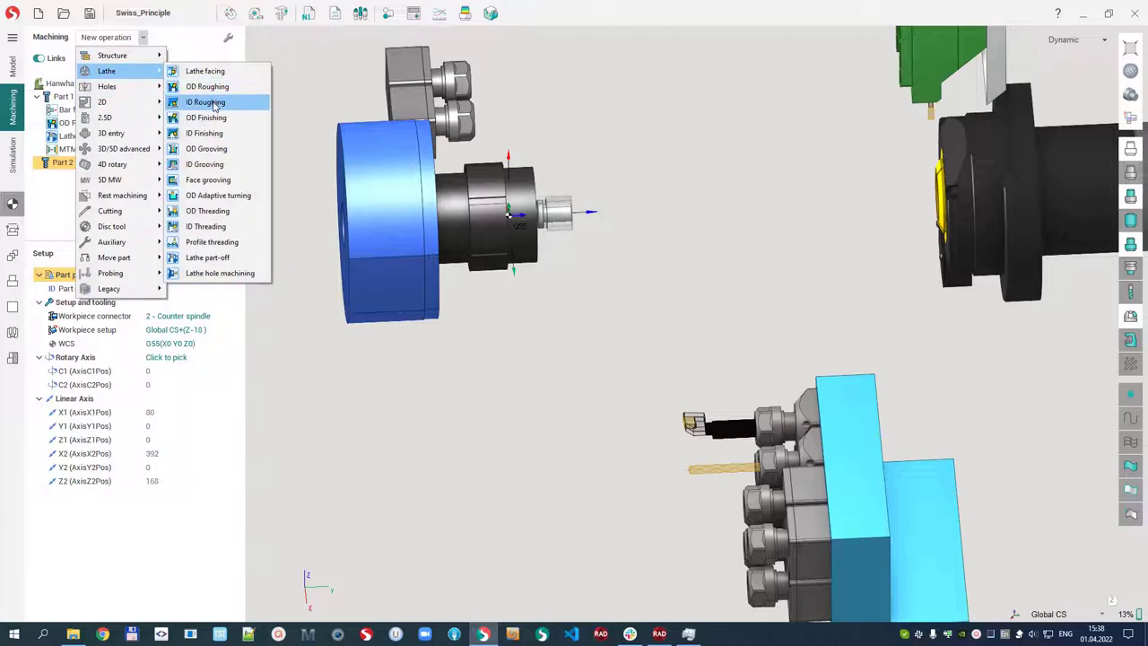
{"action": "left_click", "coordinate": [213, 102]}
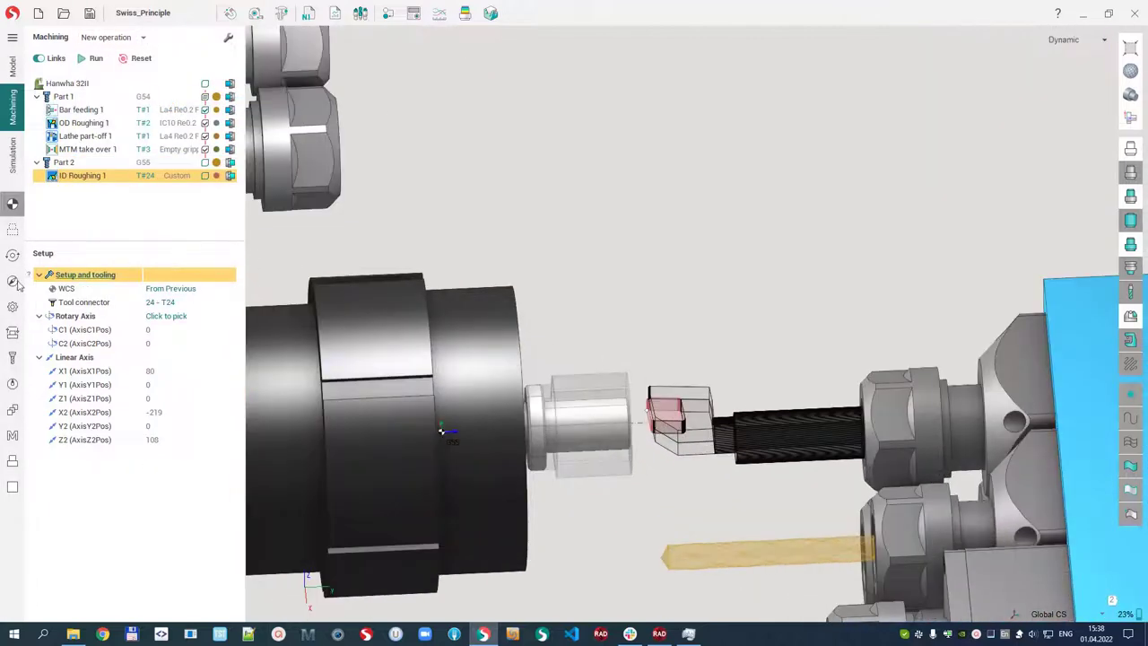
{"action": "left_click", "coordinate": [14, 281]}
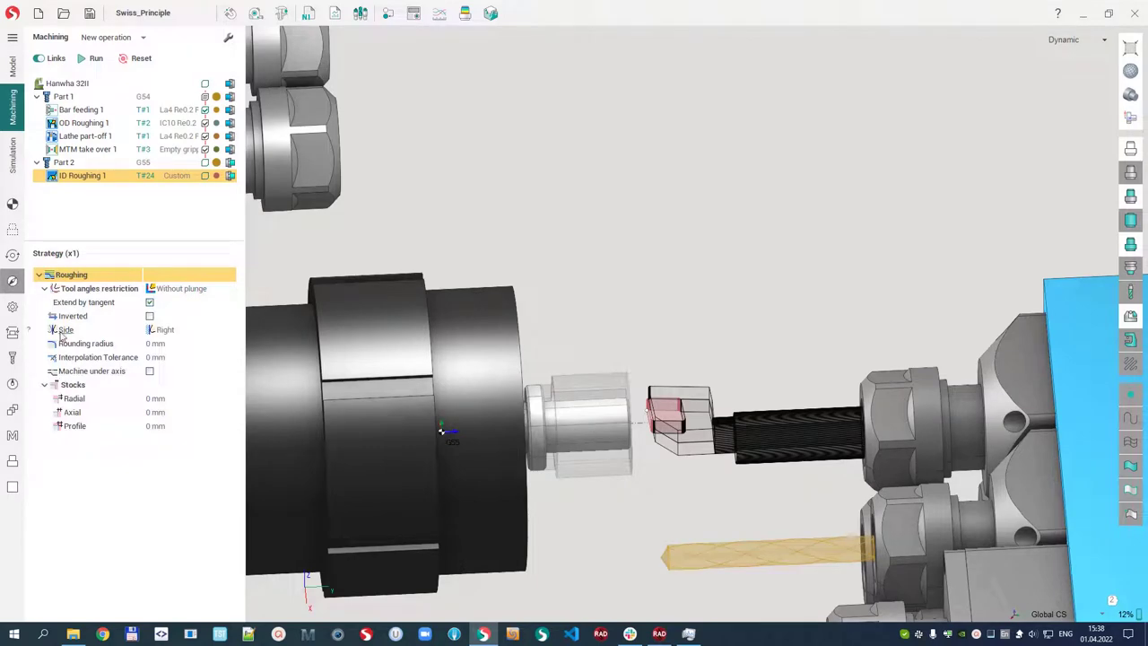
{"action": "left_click", "coordinate": [151, 373]}
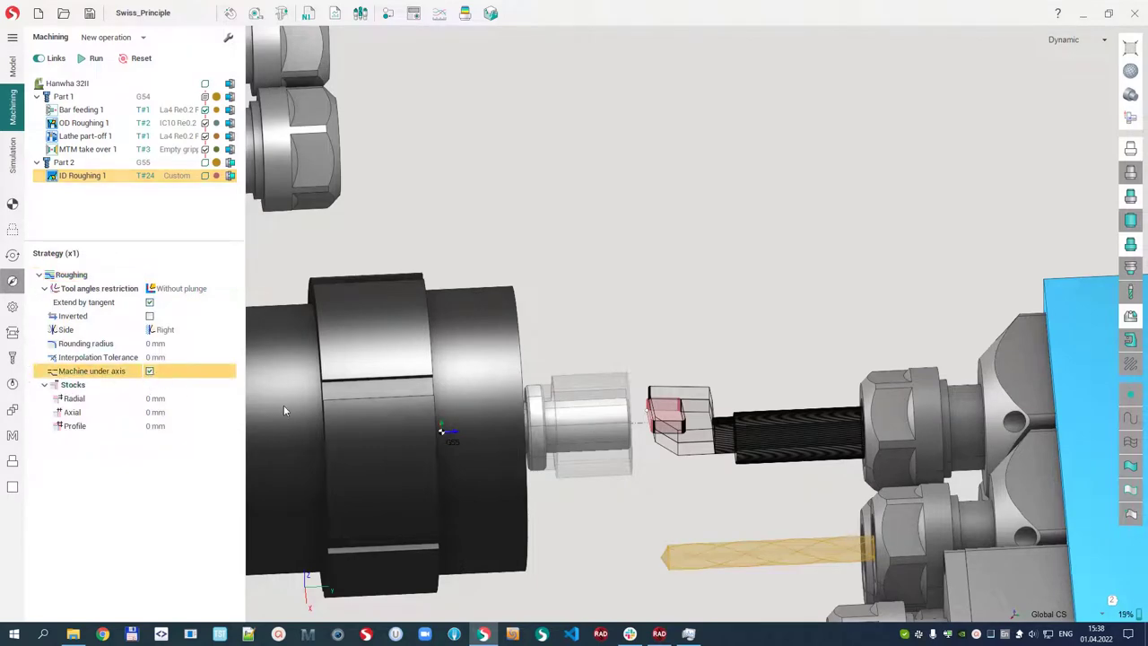
Set the extension at the flange end of the ID Roughing contour to 2 mm in the job assignment.
{"action": "left_click", "coordinate": [14, 230]}
{"action": "scroll", "coordinate": [678, 310], "scroll_direction": "down", "scroll_amount": 3}
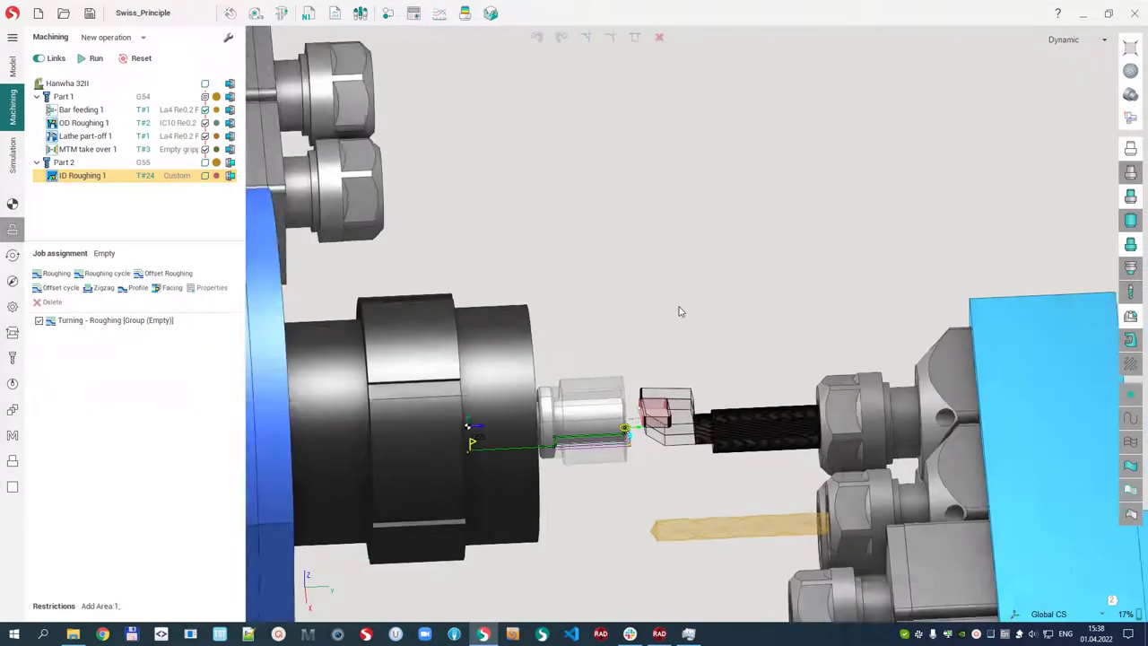
{"action": "middle_click_drag", "start_coordinate": [679, 310], "coordinate": [668, 443]}
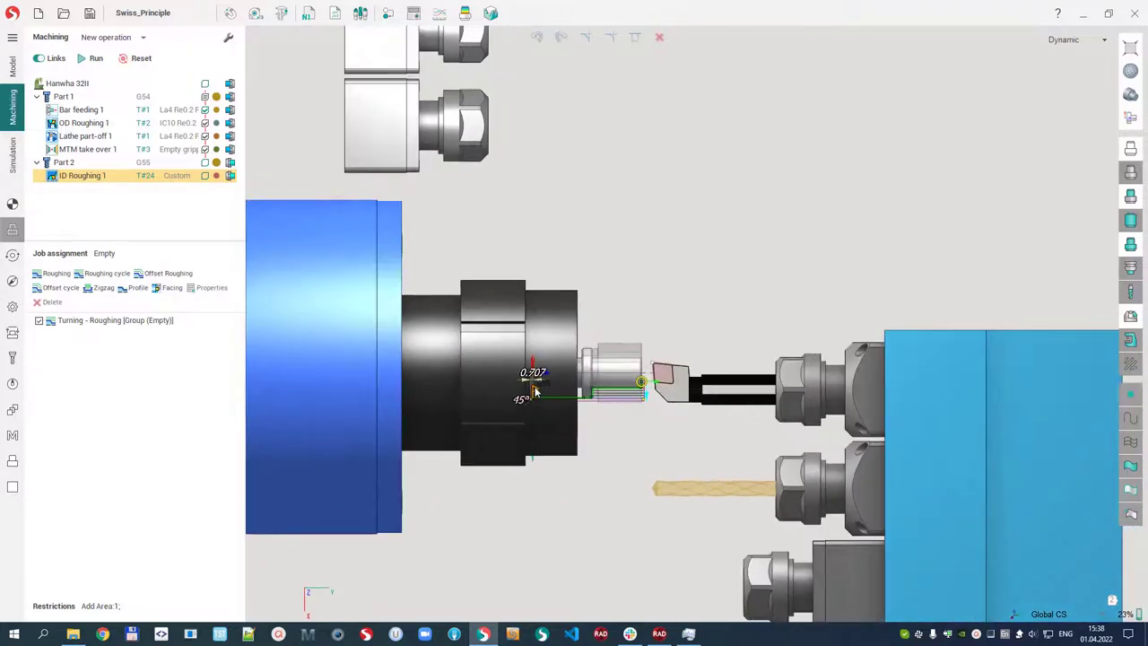
{"action": "scroll", "coordinate": [587, 394], "scroll_direction": "up", "scroll_amount": 5}
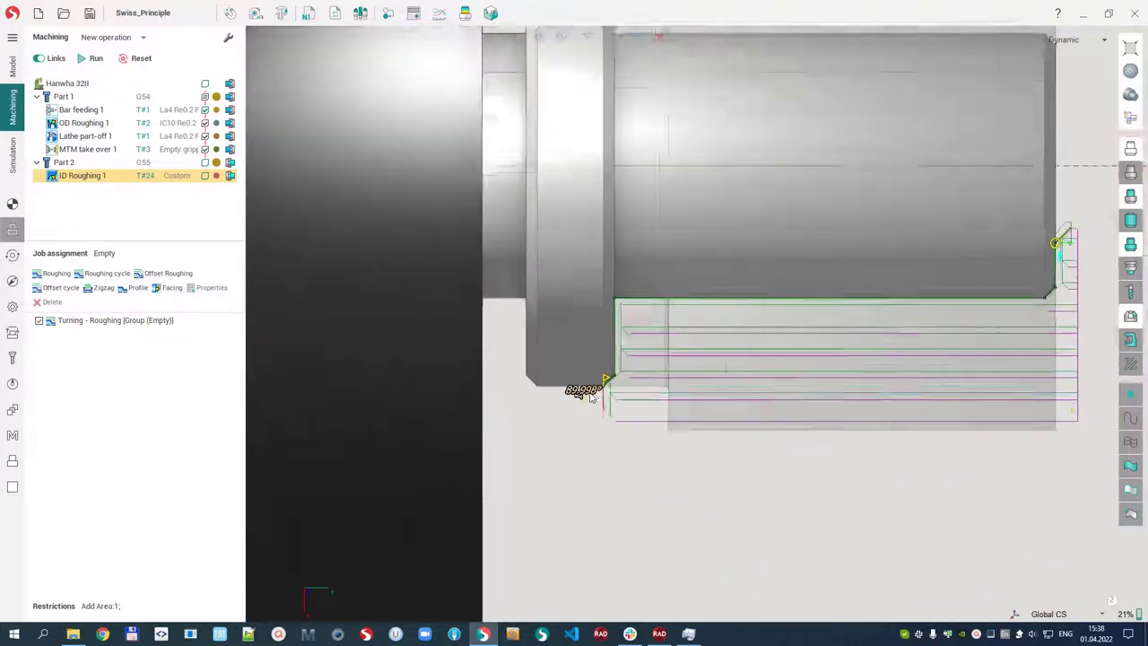
{"action": "scroll", "coordinate": [590, 397], "scroll_direction": "up", "scroll_amount": 2}
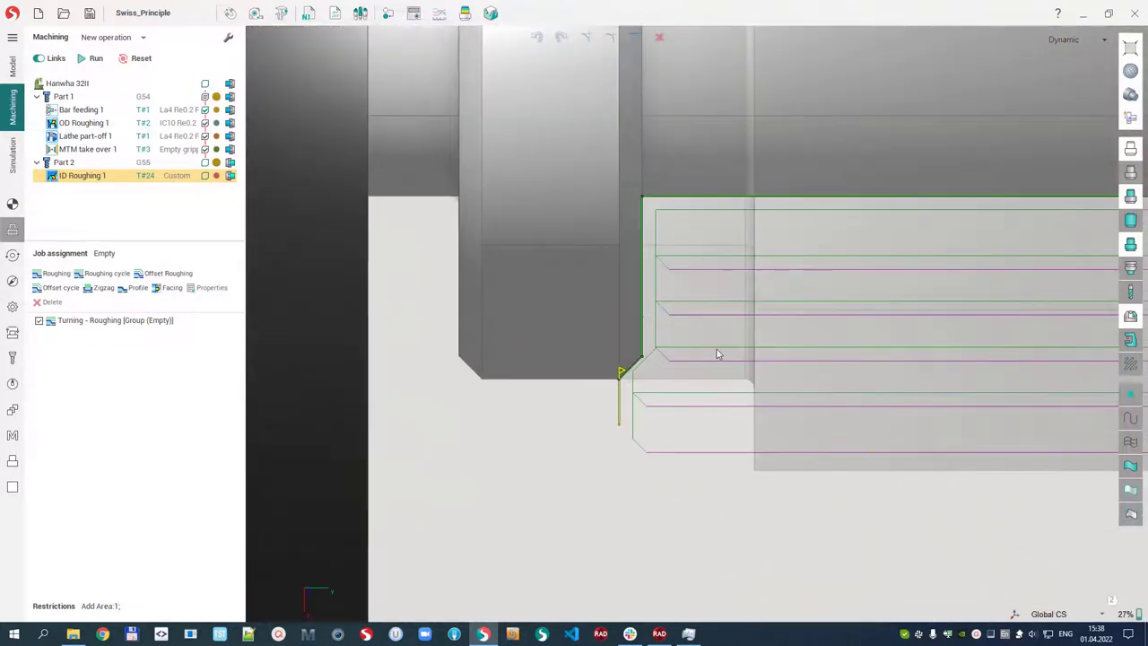
{"action": "left_click", "coordinate": [592, 403]}
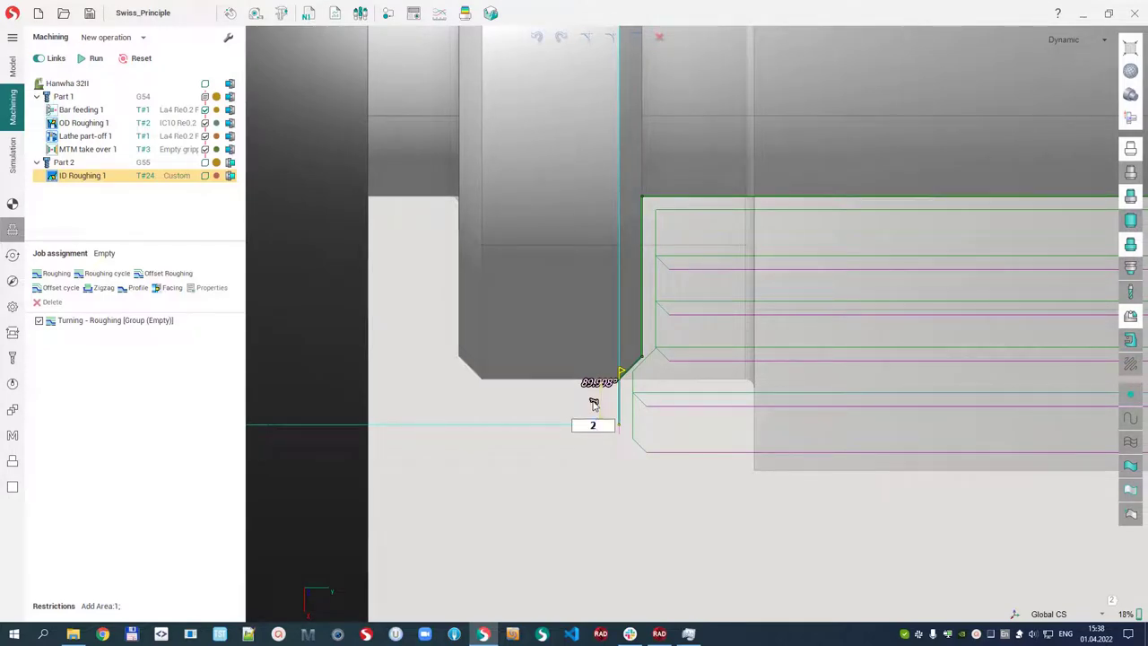
{"action": "key", "text": "Return"}
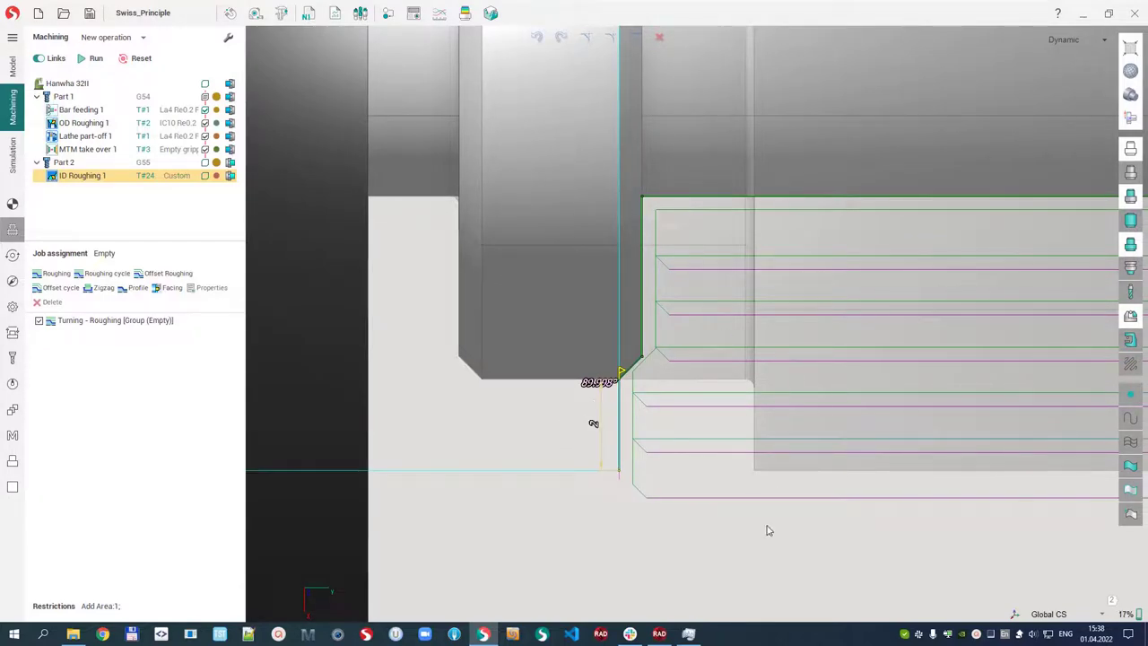
Move the contour point from the part's front face to the outer corner of the front chamfer and calculate the ID Roughing operation.
{"action": "scroll", "coordinate": [767, 527], "scroll_direction": "down", "scroll_amount": 5}
{"action": "middle_click_drag", "start_coordinate": [950, 436], "coordinate": [604, 360]}
{"action": "scroll", "coordinate": [690, 279], "scroll_direction": "up", "scroll_amount": 4}
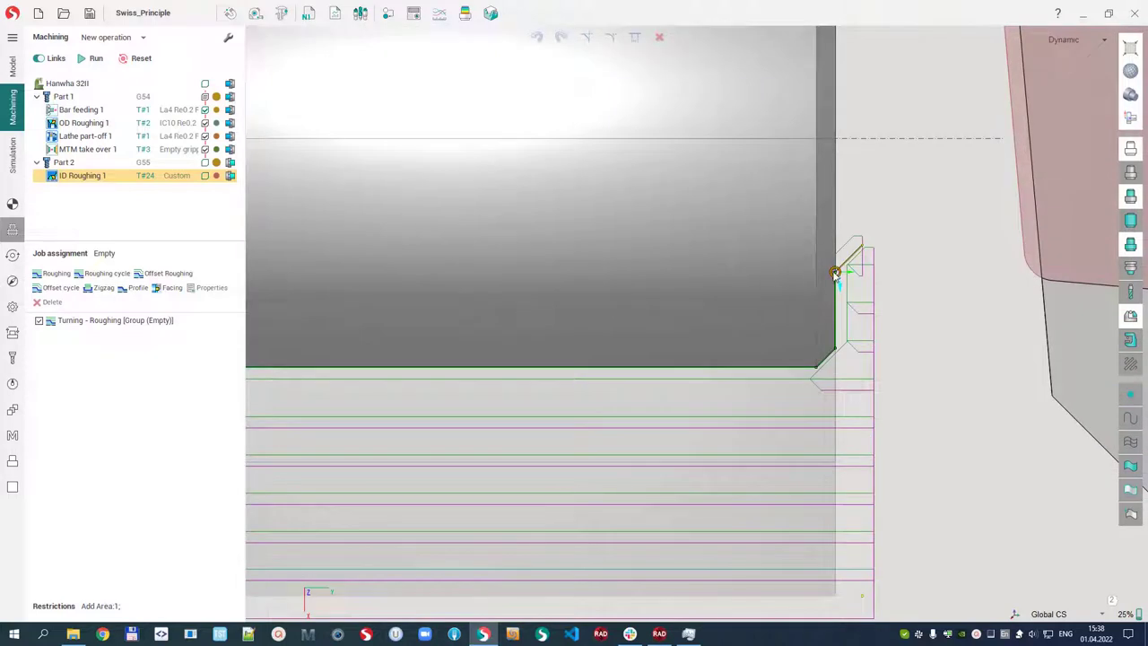
{"action": "left_click_drag", "start_coordinate": [834, 275], "coordinate": [835, 349]}
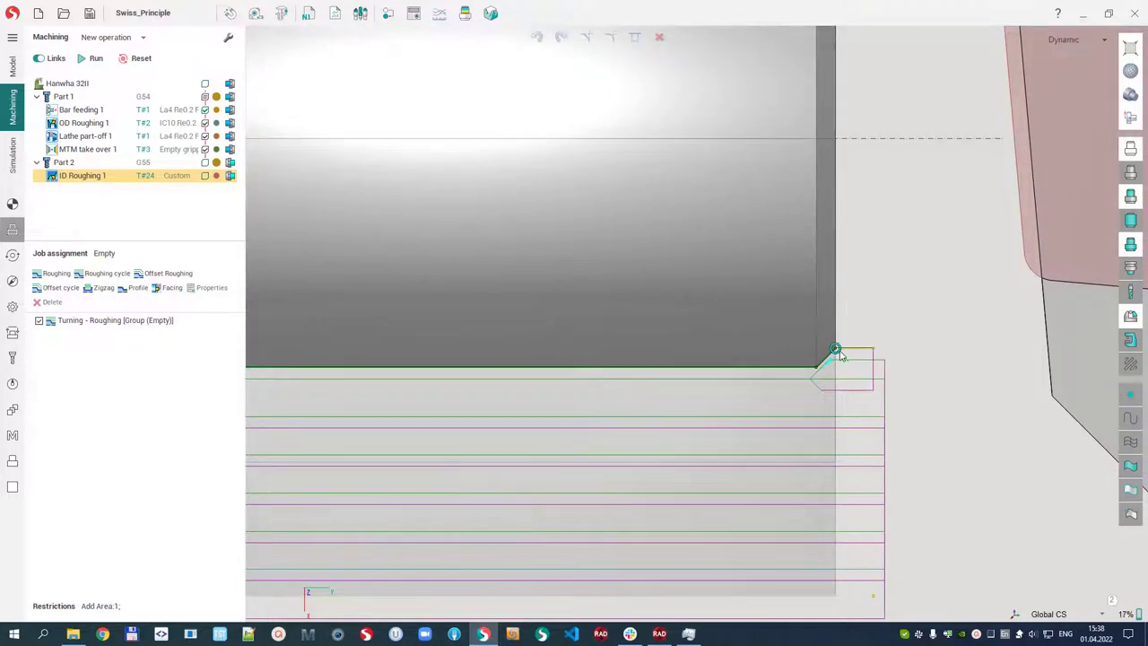
{"action": "scroll", "coordinate": [918, 319], "scroll_direction": "down", "scroll_amount": 4}
{"action": "scroll", "coordinate": [919, 318], "scroll_direction": "down", "scroll_amount": 1}
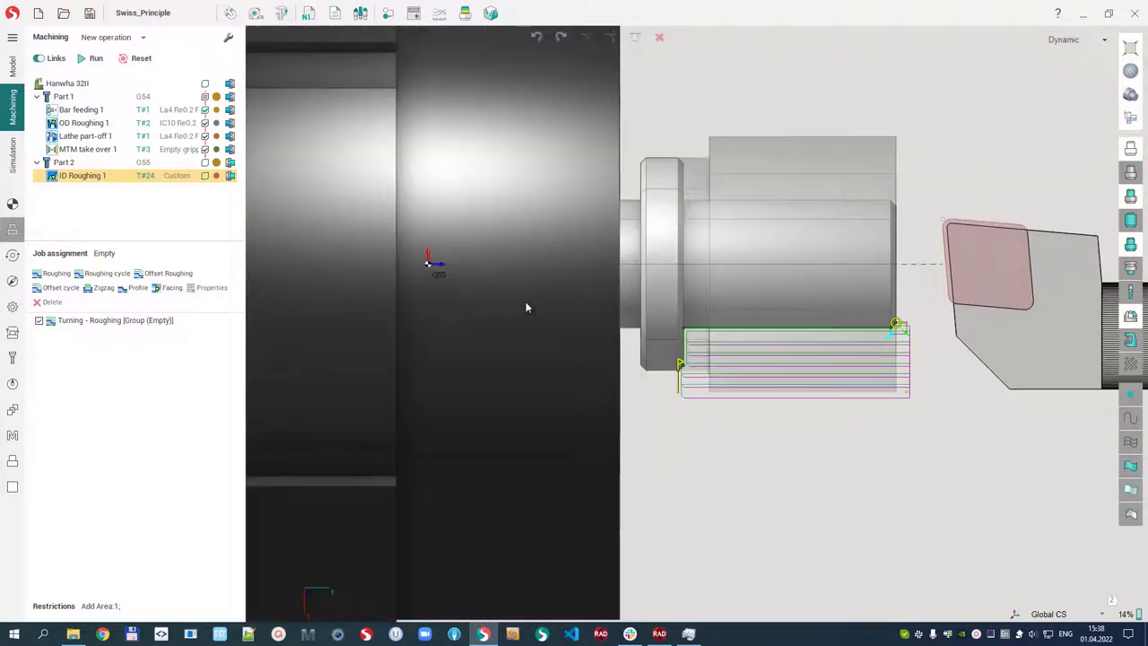
{"action": "left_click", "coordinate": [90, 58]}
{"action": "scroll", "coordinate": [780, 294], "scroll_direction": "down", "scroll_amount": 5}
{"action": "middle_click_drag", "start_coordinate": [814, 308], "coordinate": [633, 333]}
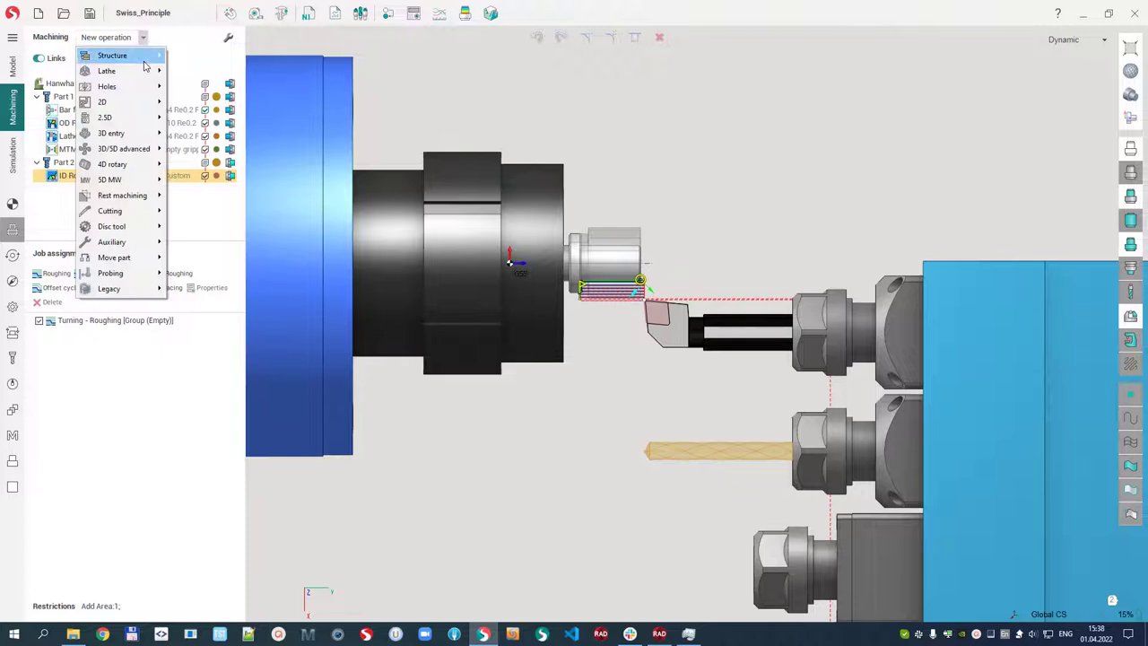
Add a Lathe hole machining operation, set its hole to Zmax 45 and Zmin -3, and calculate it.
{"action": "mouse_move", "coordinate": [144, 71]}
{"action": "left_click", "coordinate": [212, 278]}
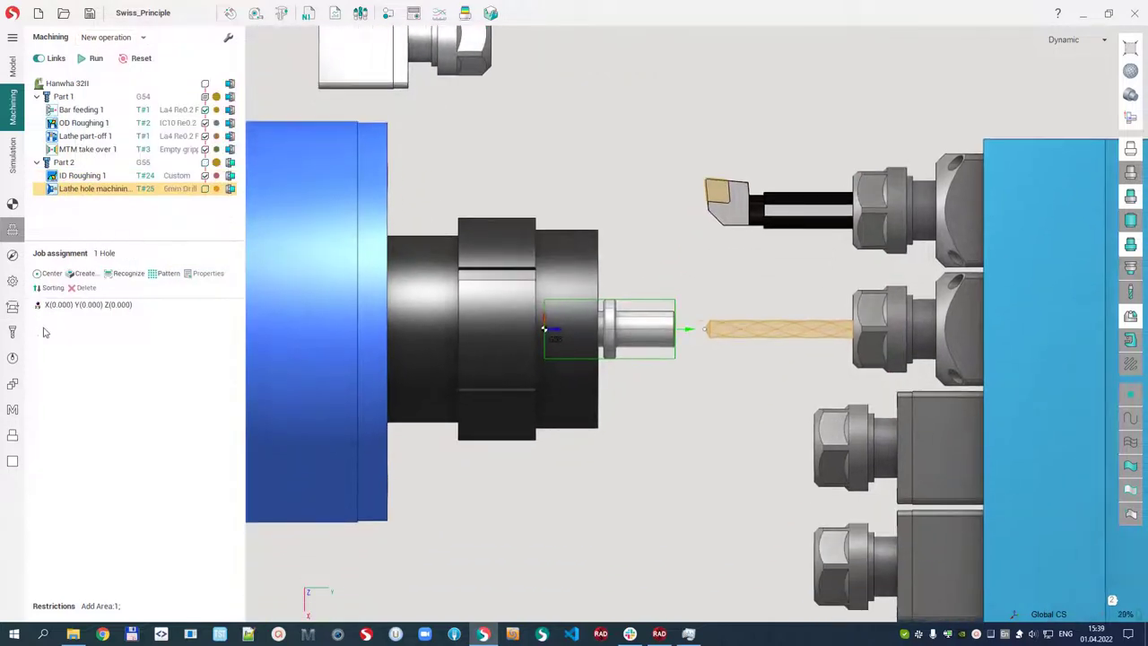
{"action": "left_click", "coordinate": [86, 306]}
{"action": "left_click", "coordinate": [198, 277]}
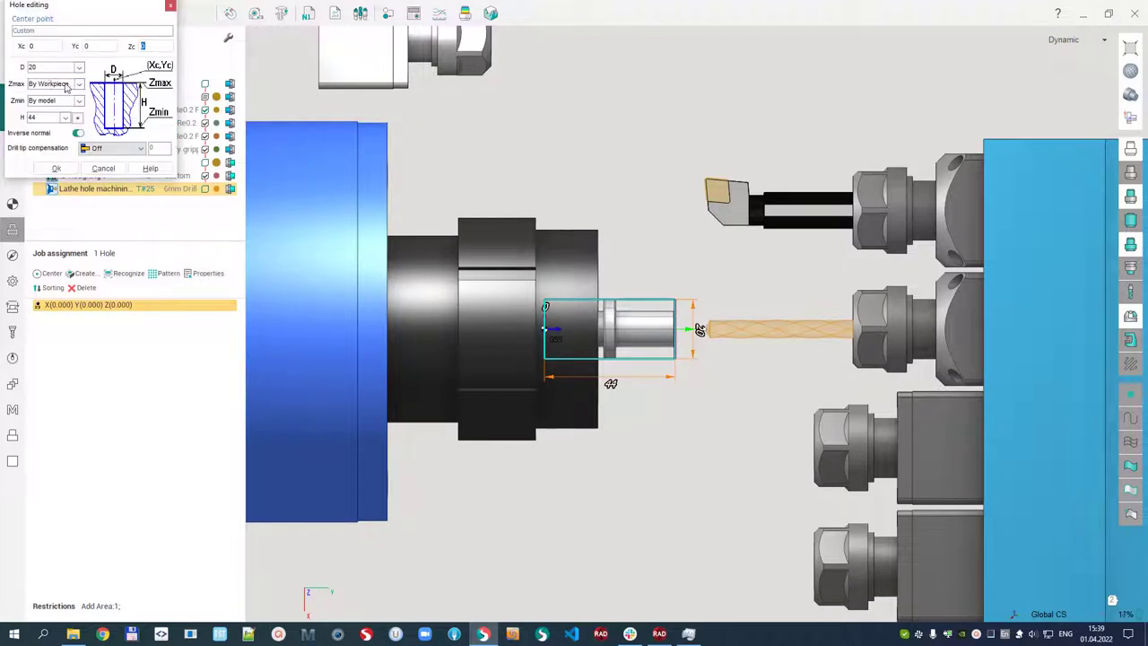
{"action": "type", "text": "44"}
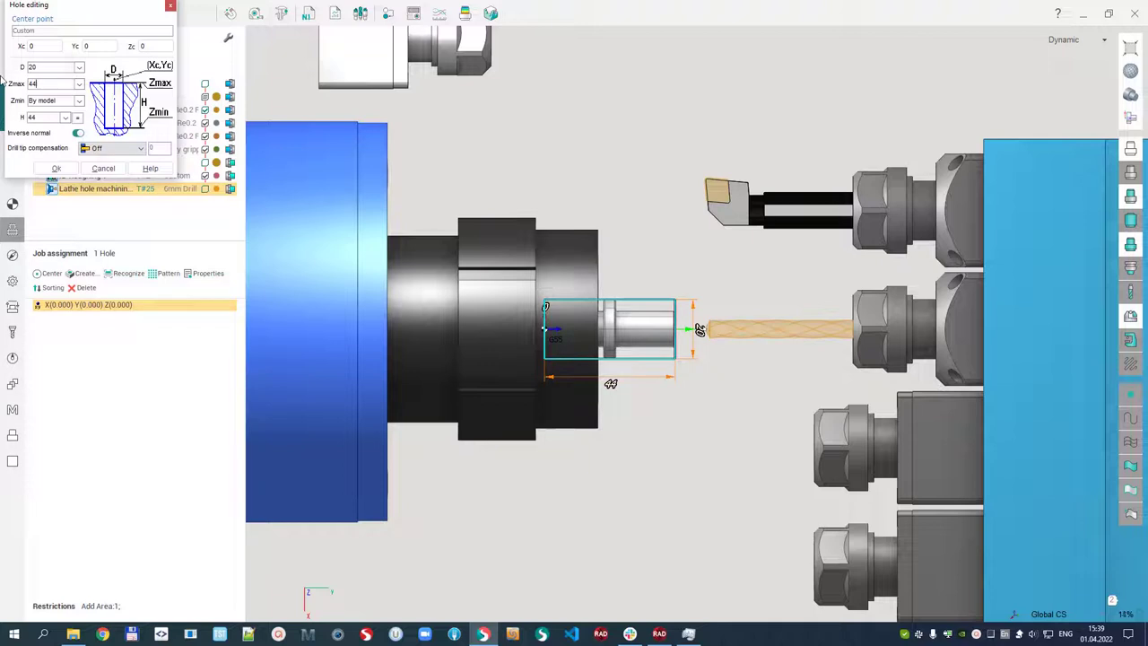
{"action": "key", "text": "BackSpace"}
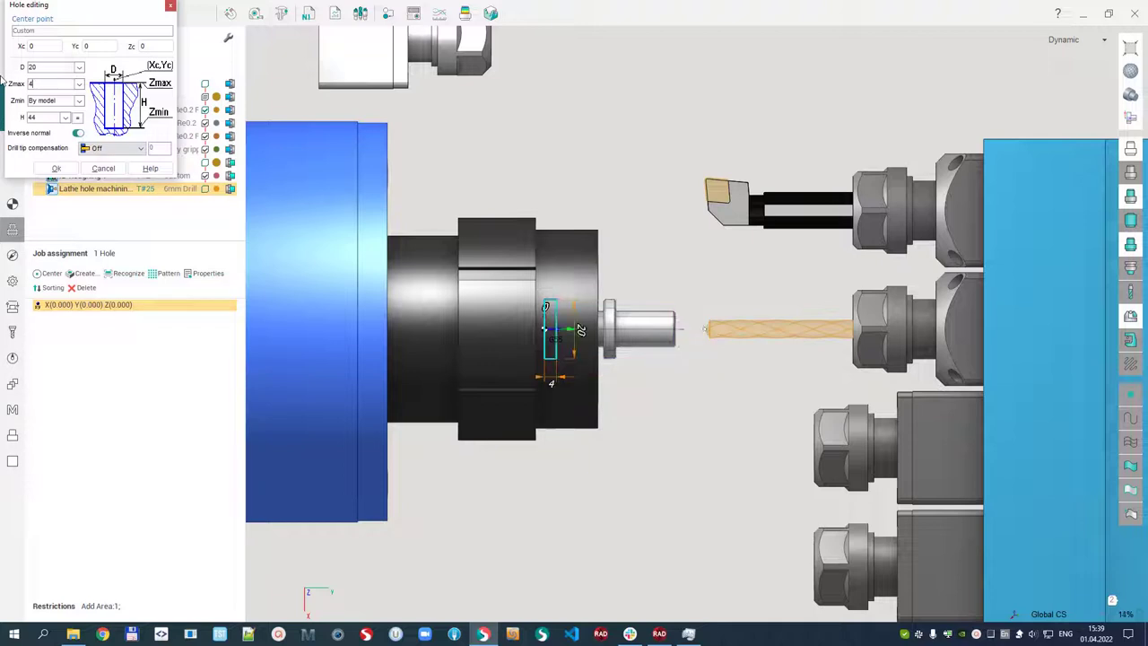
{"action": "type", "text": "5"}
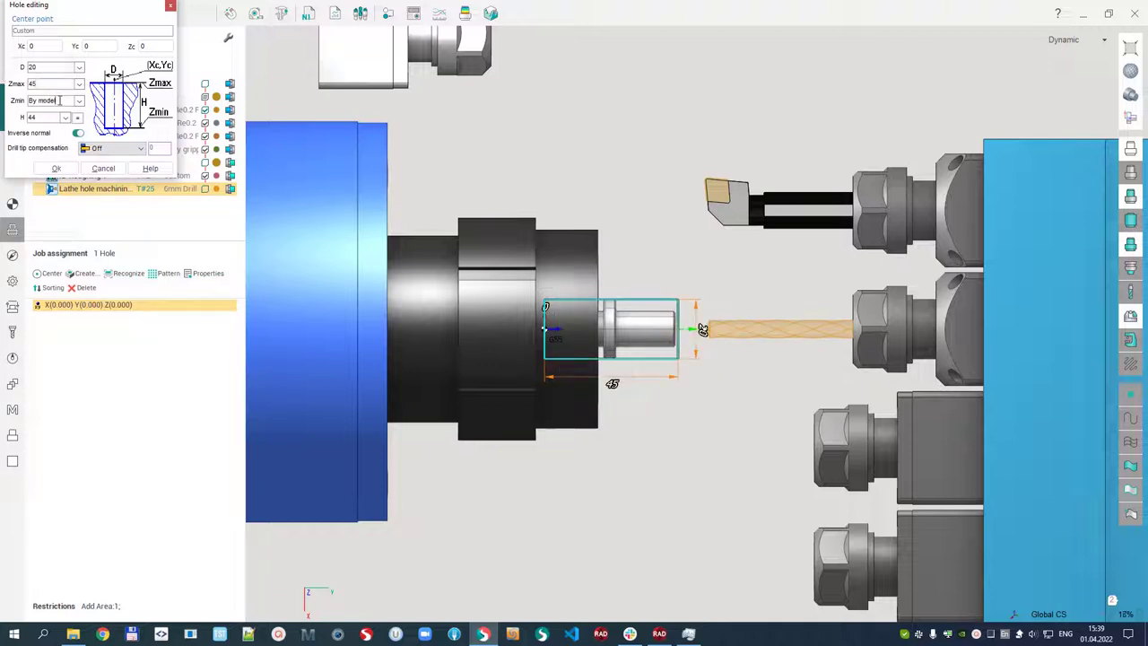
{"action": "type", "text": "-3"}
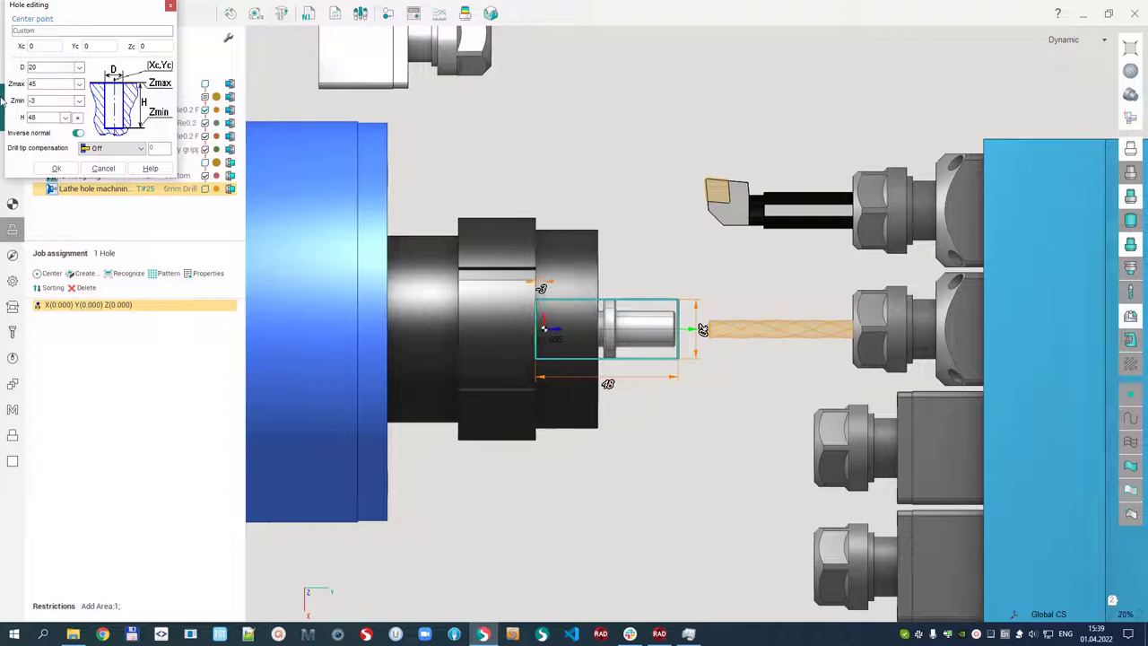
{"action": "key", "text": "Return"}
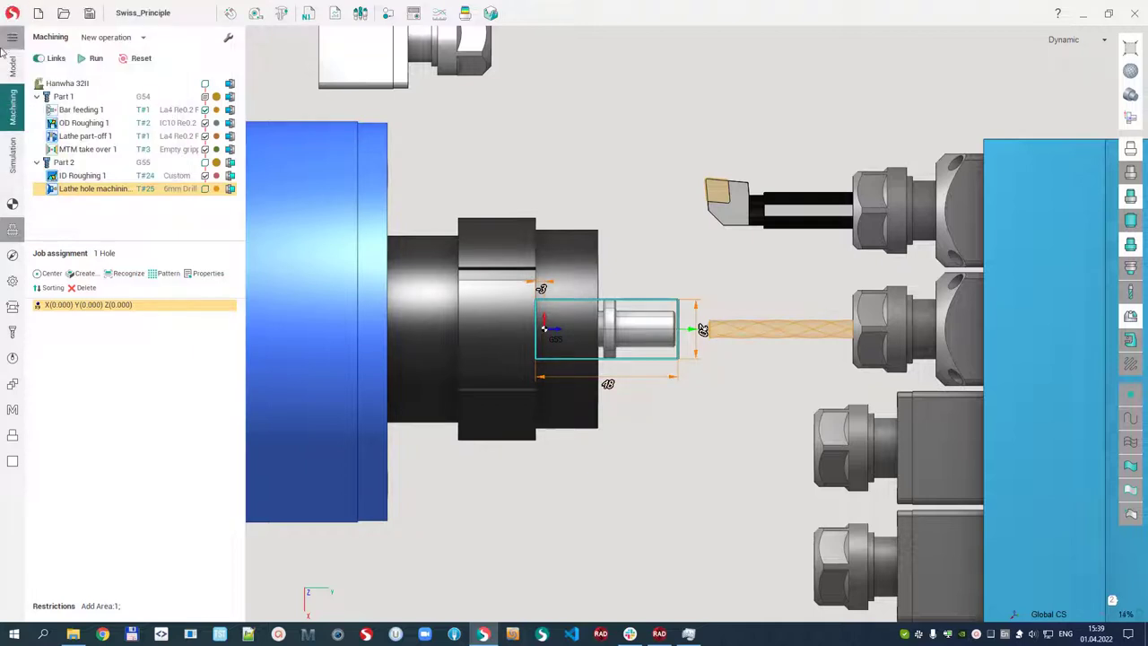
{"action": "left_click", "coordinate": [94, 59]}
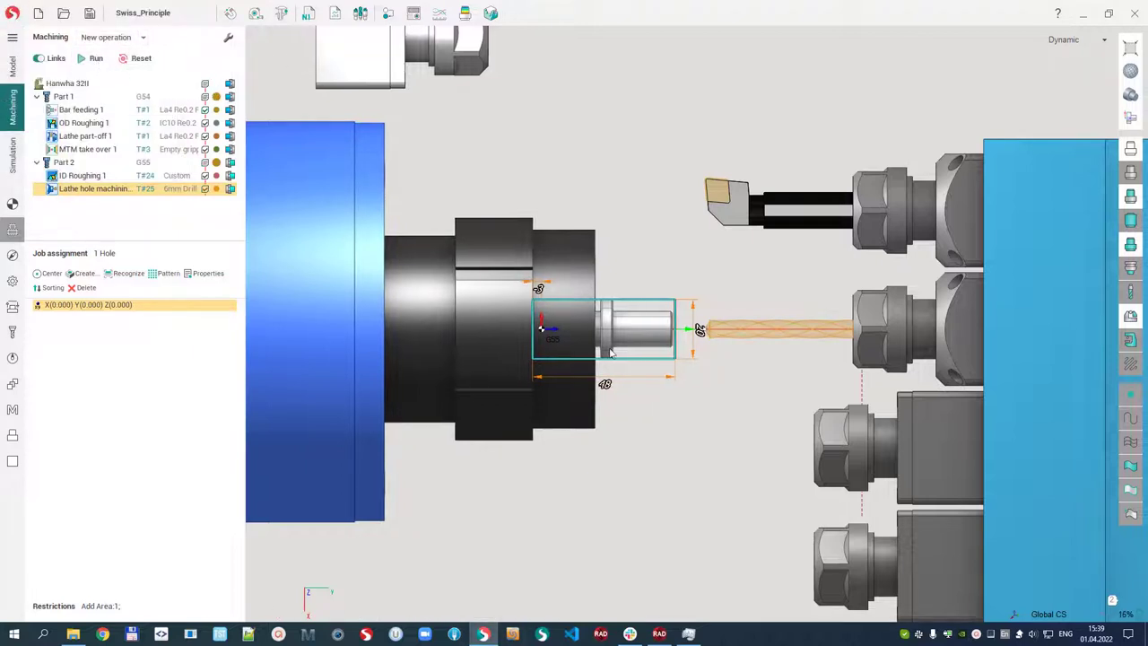
{"action": "scroll", "coordinate": [710, 383], "scroll_direction": "down", "scroll_amount": 2}
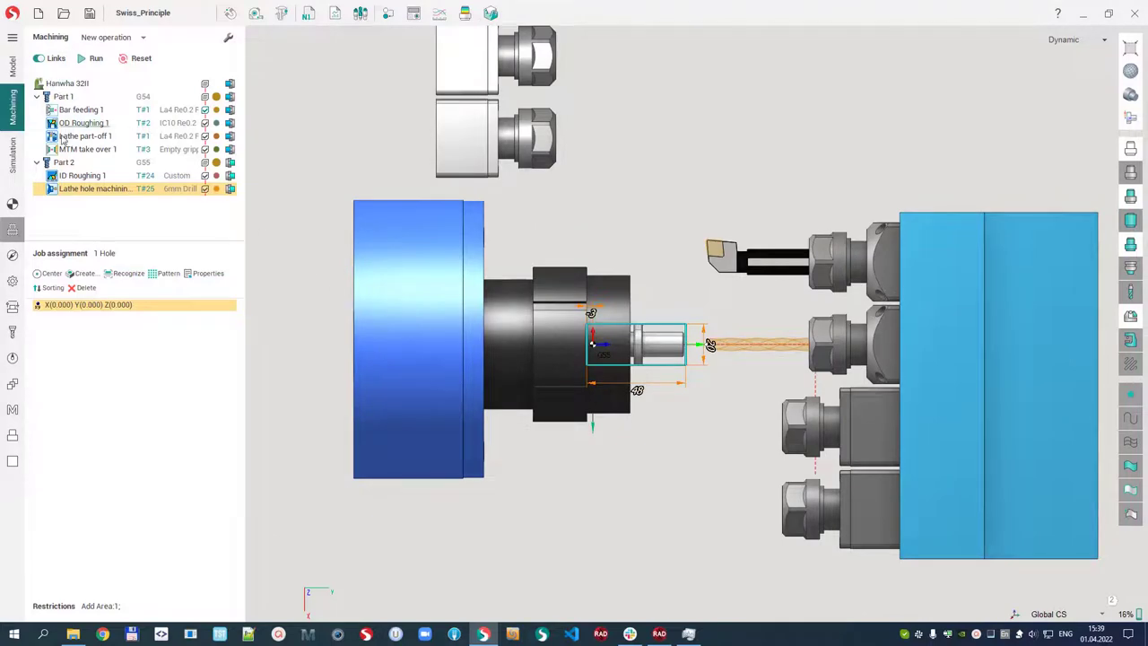
Start the machining simulation of the whole Hanwha 32II project from its beginning.
{"action": "left_click", "coordinate": [13, 159]}
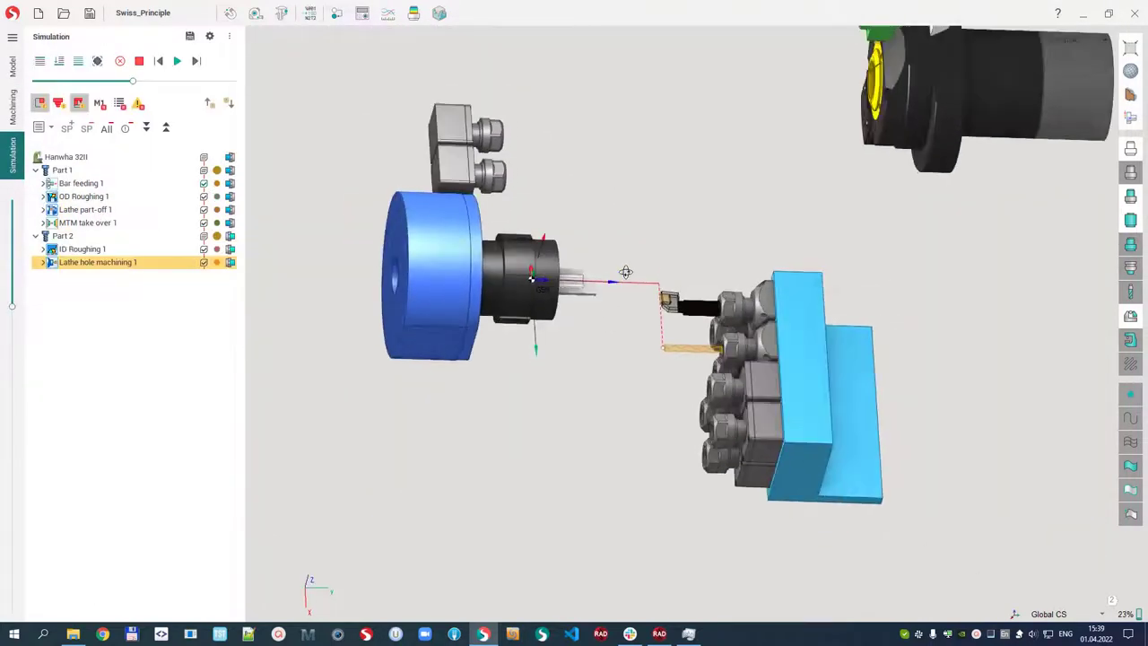
{"action": "middle_click_drag", "start_coordinate": [574, 376], "coordinate": [632, 386]}
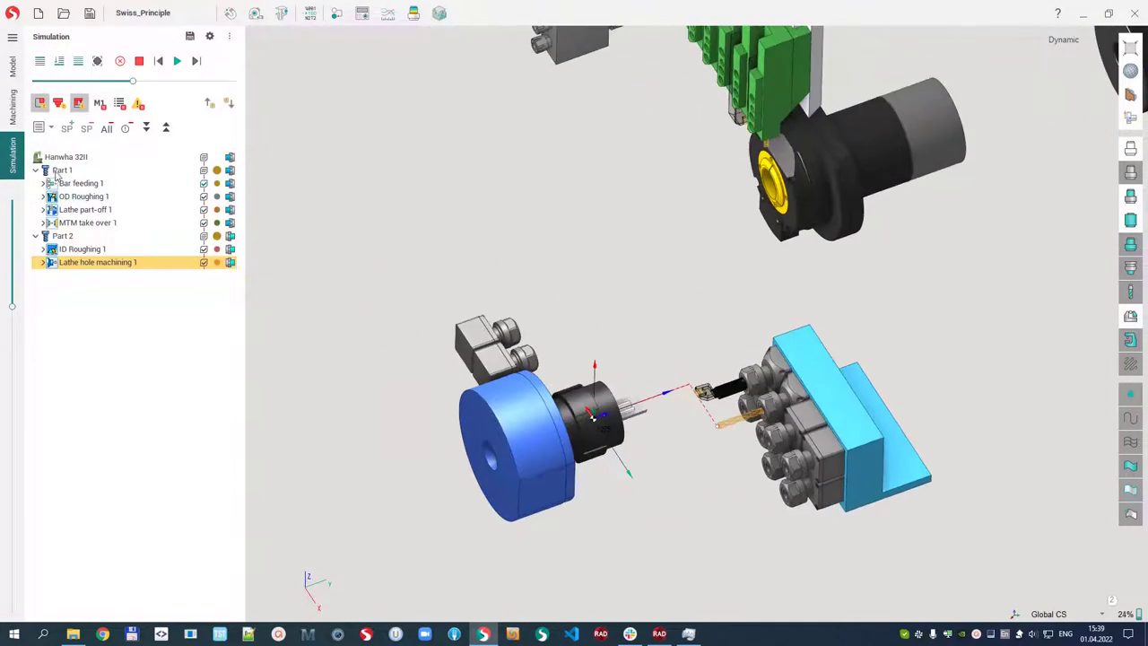
{"action": "left_click", "coordinate": [67, 158]}
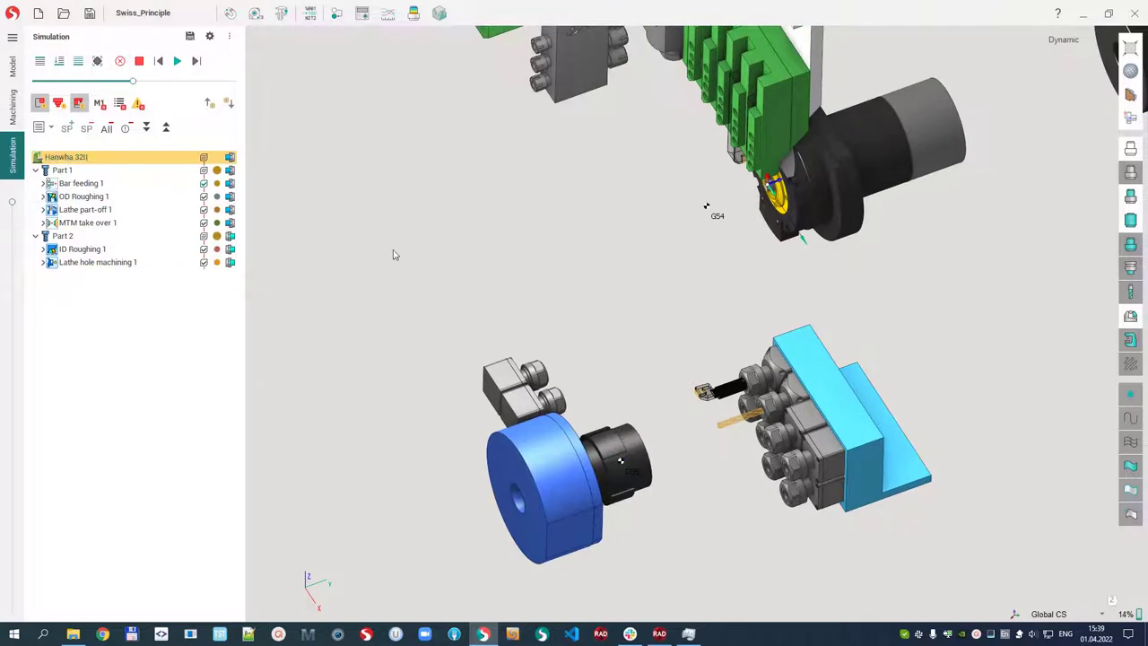
{"action": "middle_click_drag", "start_coordinate": [392, 251], "coordinate": [577, 311]}
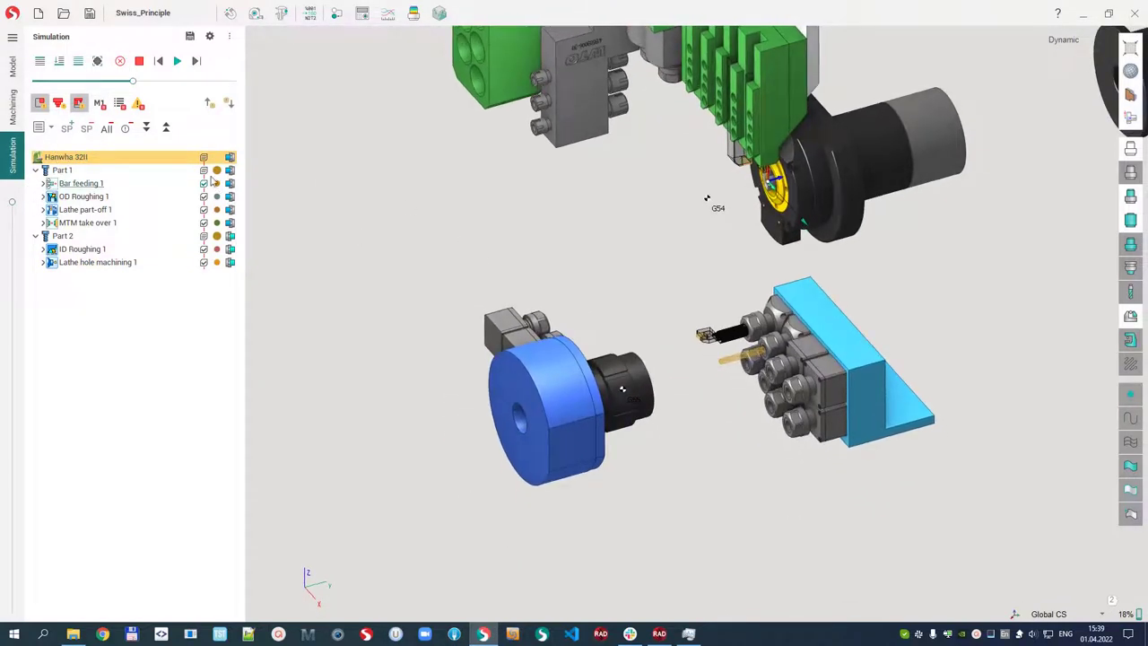
{"action": "left_click", "coordinate": [177, 61]}
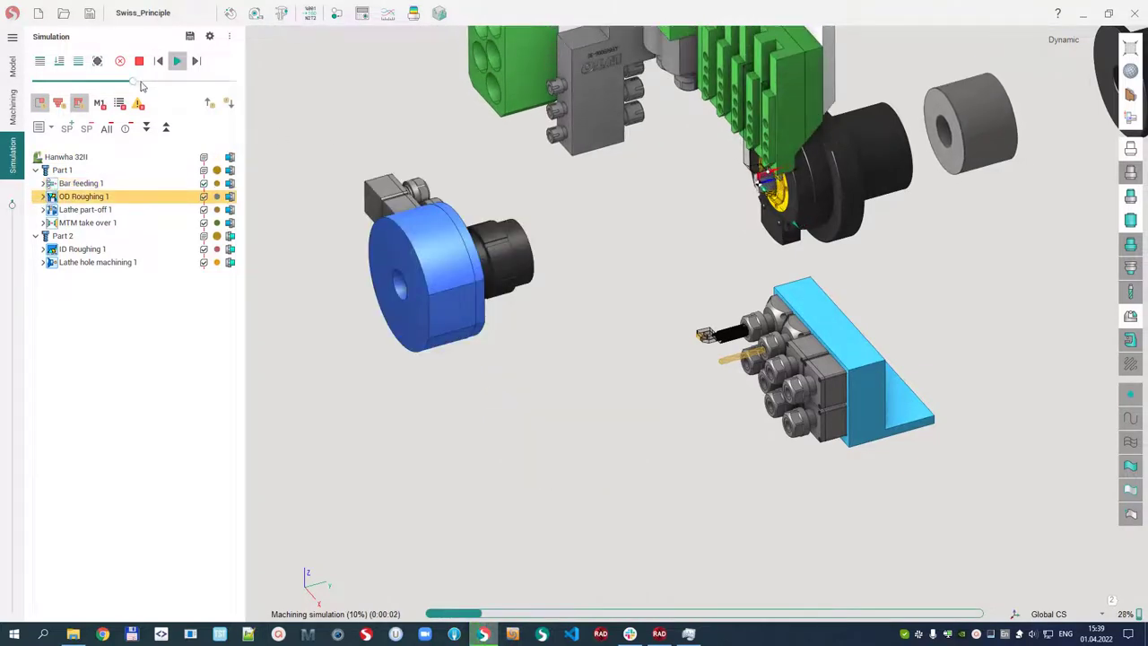
Adjust the simulation's movement speed while watching the turning, take-over and counter-spindle operations, and inspect the finished part and machine.
{"action": "left_click_drag", "start_coordinate": [140, 84], "coordinate": [103, 93]}
{"action": "middle_click_drag", "start_coordinate": [627, 323], "coordinate": [639, 440]}
{"action": "scroll", "coordinate": [700, 307], "scroll_direction": "up", "scroll_amount": 3}
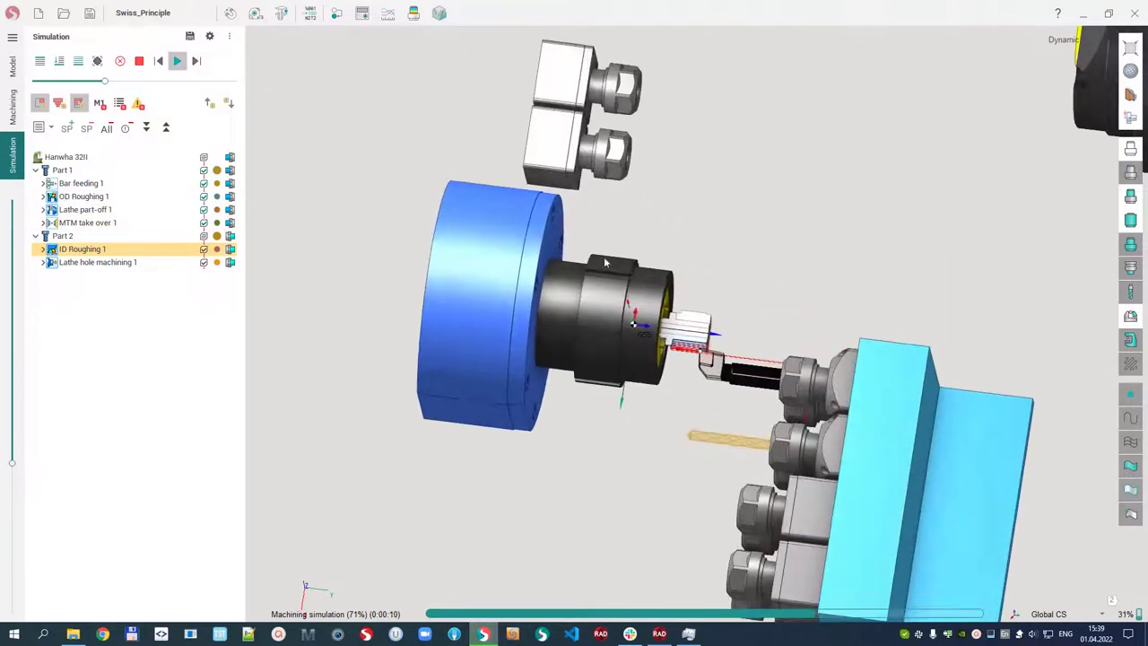
{"action": "left_click_drag", "start_coordinate": [56, 81], "coordinate": [143, 85]}
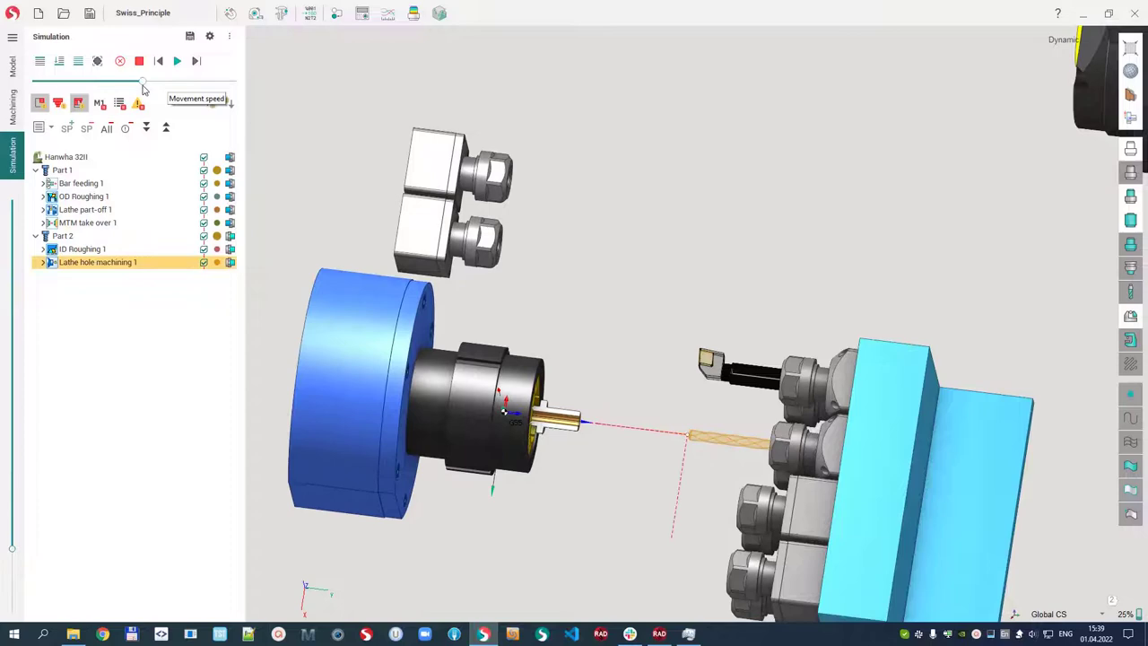
{"action": "scroll", "coordinate": [631, 338], "scroll_direction": "down", "scroll_amount": 4}
{"action": "middle_click_drag", "start_coordinate": [631, 338], "coordinate": [707, 384]}
{"action": "scroll", "coordinate": [635, 279], "scroll_direction": "down", "scroll_amount": 1}
{"action": "right_click_drag", "start_coordinate": [707, 383], "coordinate": [698, 381]}
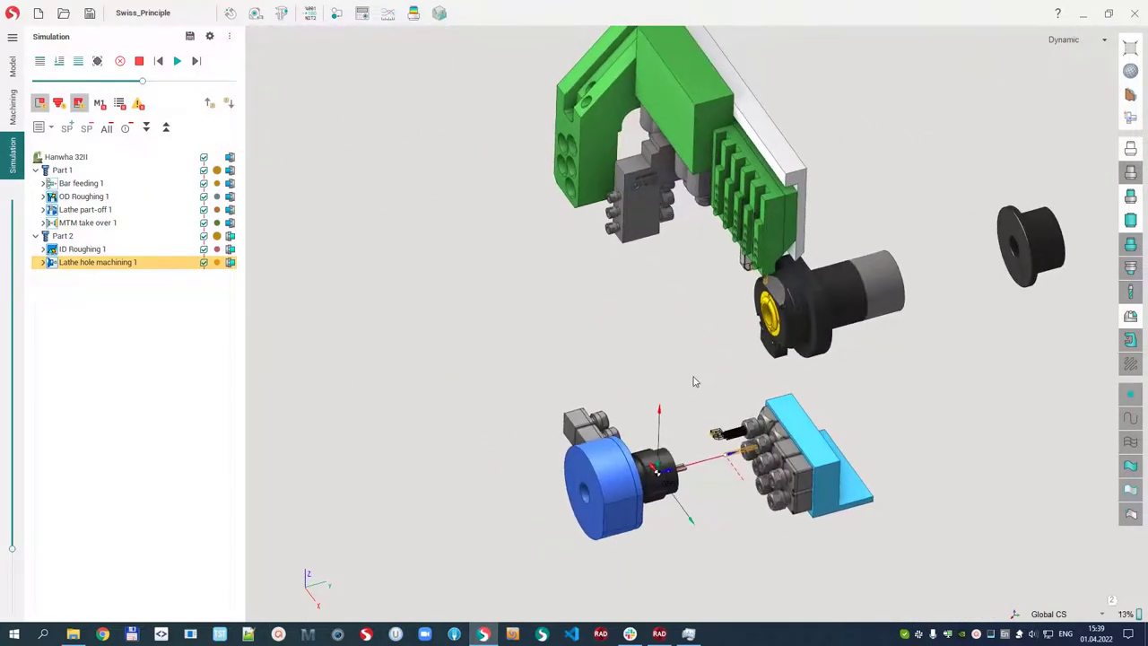
{"action": "middle_click_drag", "start_coordinate": [693, 379], "coordinate": [700, 344]}
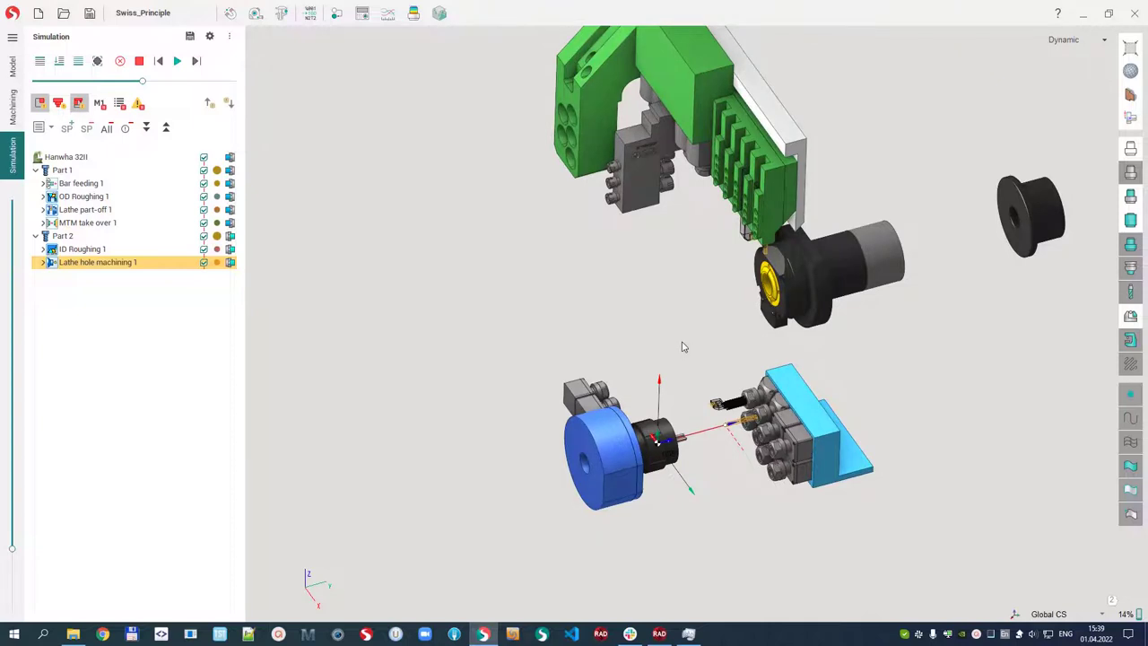
Synchronise the MTM take over 1 operation with Lathe part-off 1 and recalculate it.
{"action": "left_click", "coordinate": [13, 109]}
{"action": "left_click", "coordinate": [88, 149]}
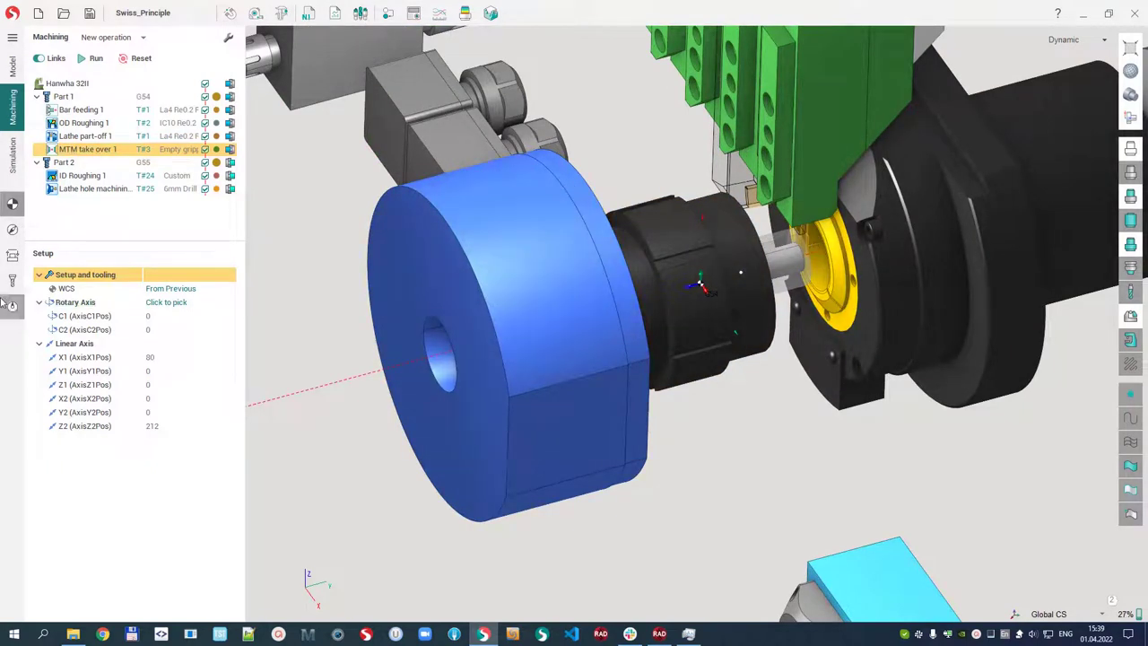
{"action": "left_click", "coordinate": [12, 231]}
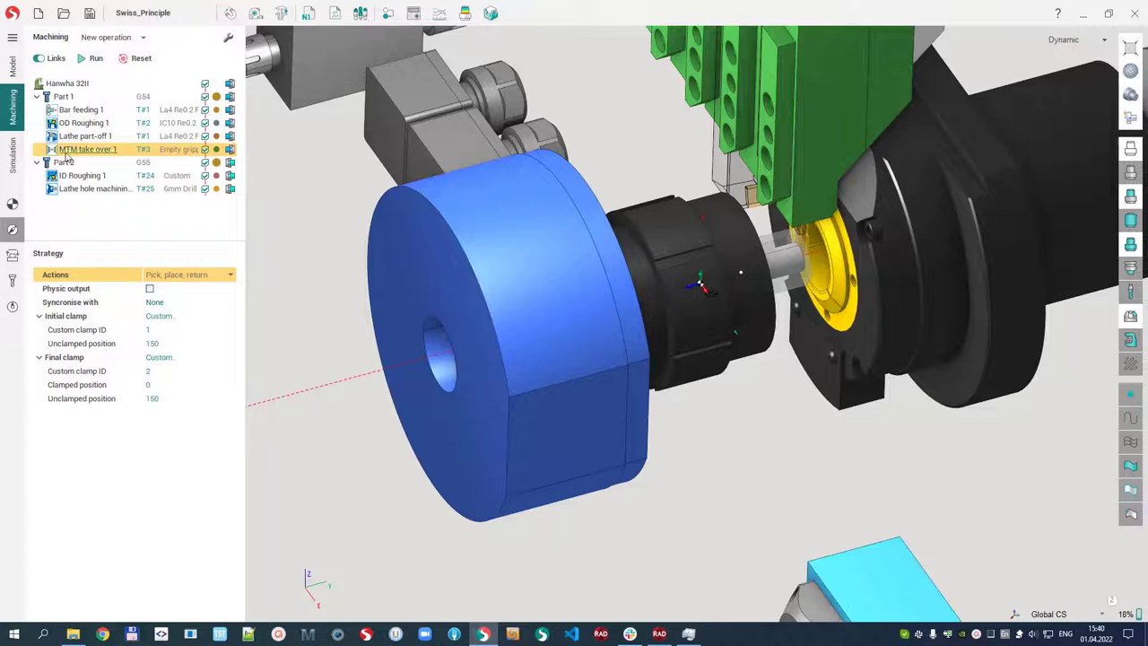
{"action": "left_click", "coordinate": [61, 305]}
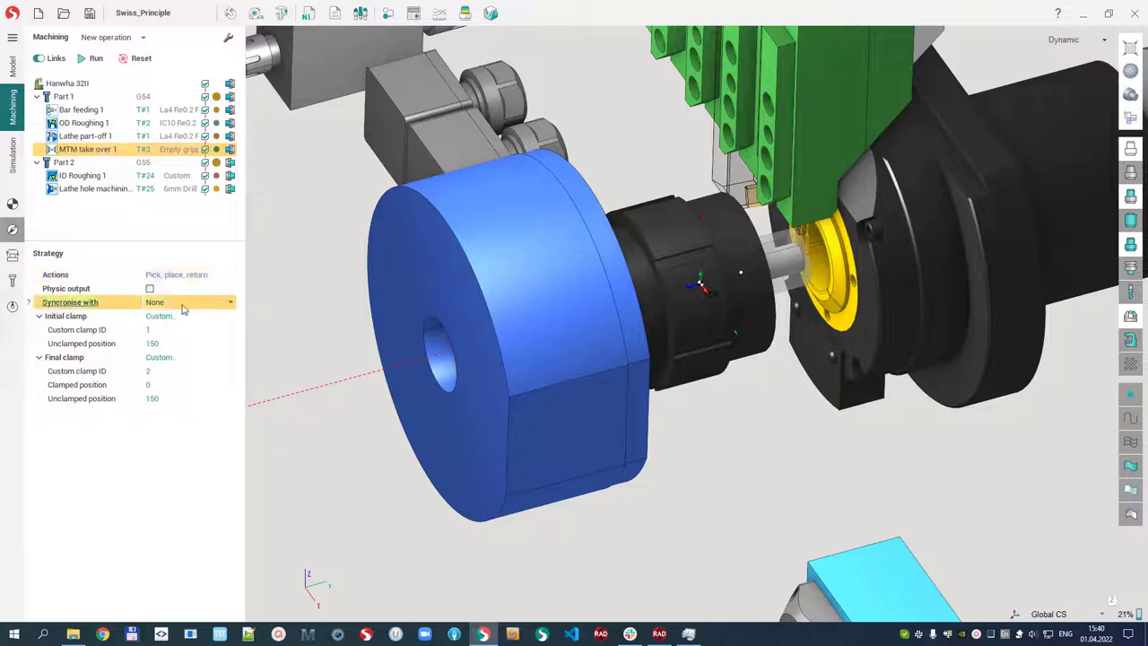
{"action": "left_click", "coordinate": [186, 304]}
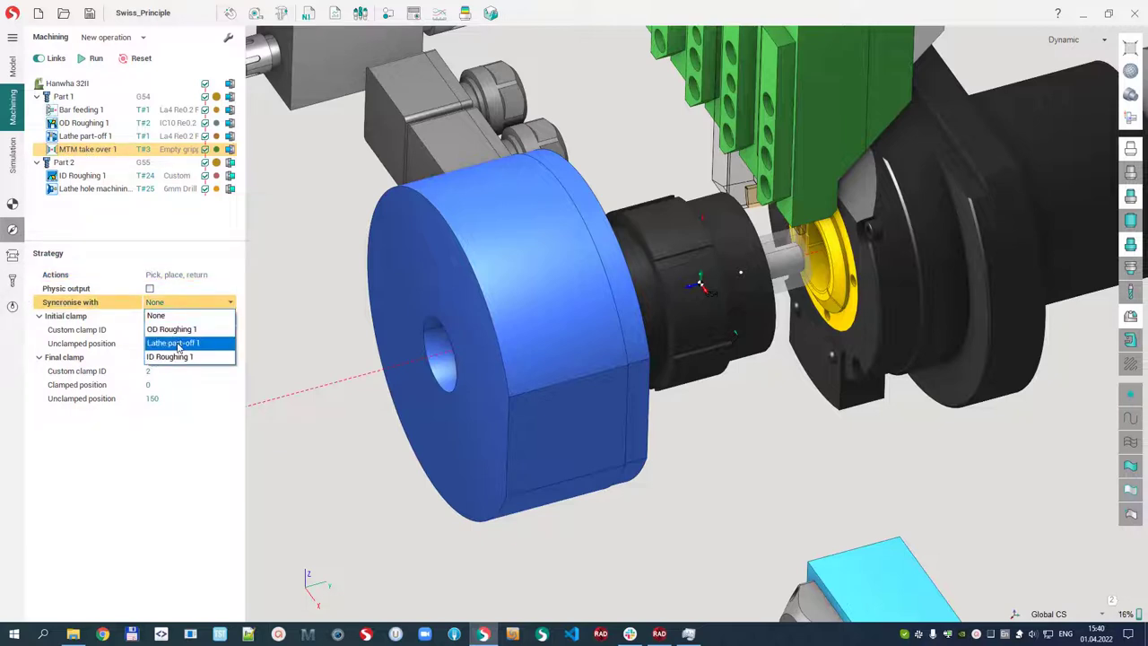
{"action": "left_click", "coordinate": [178, 344]}
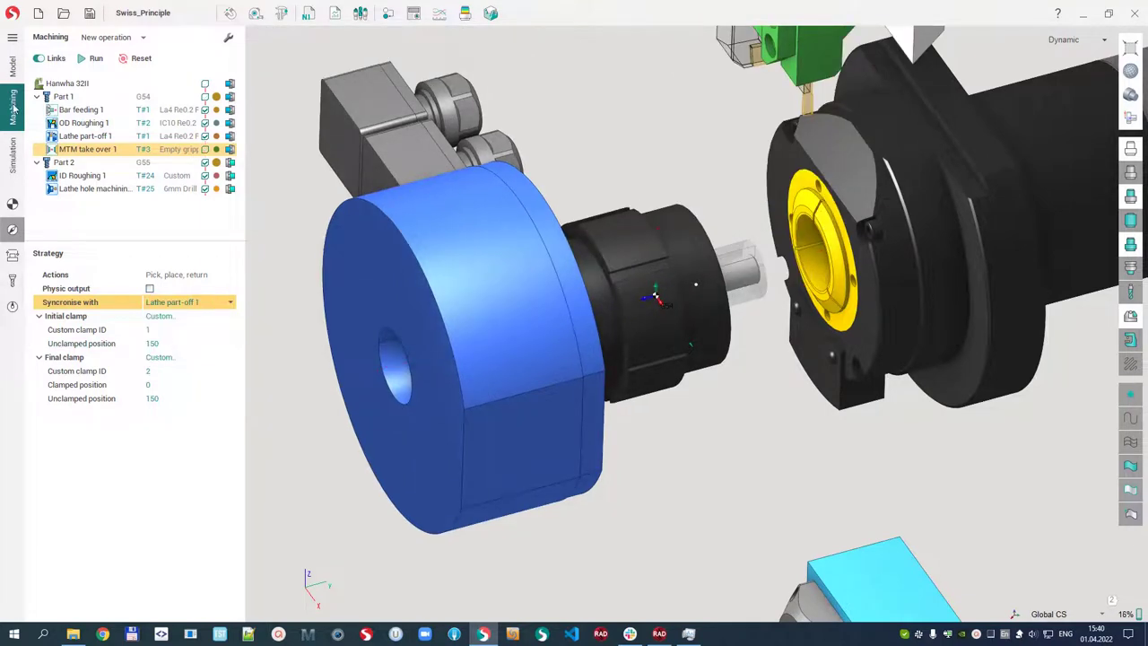
{"action": "left_click", "coordinate": [96, 59]}
Widen the simulation's operation list and split it into separate main-spindle and counter-spindle columns.
{"action": "left_click", "coordinate": [13, 163]}
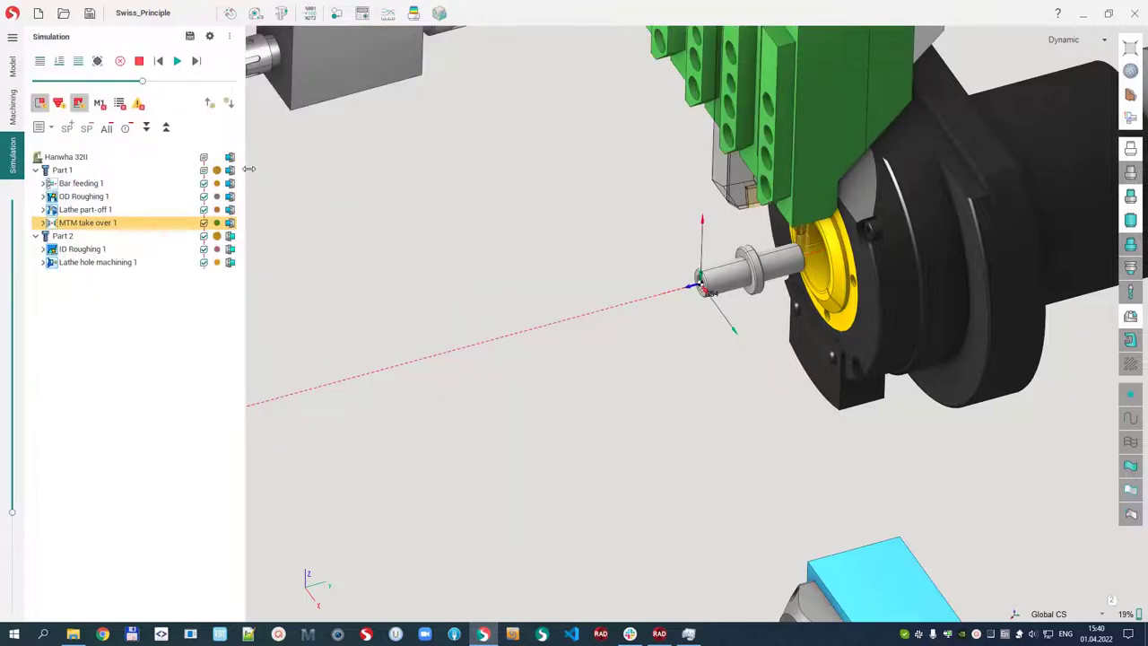
{"action": "left_click_drag", "start_coordinate": [245, 169], "coordinate": [347, 168]}
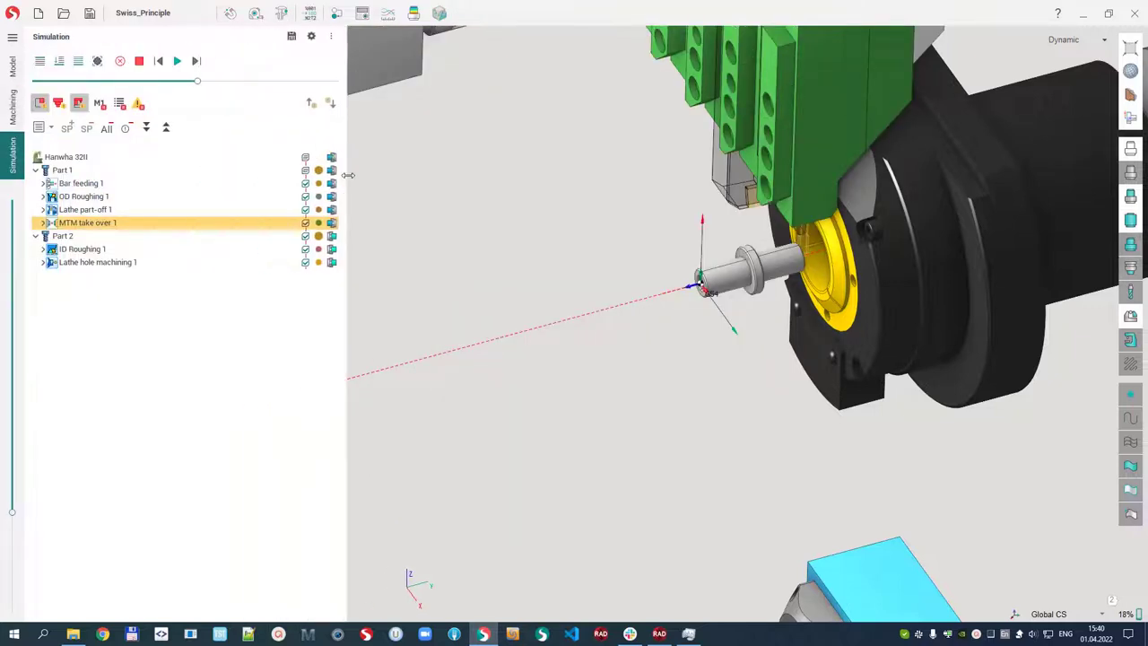
{"action": "left_click", "coordinate": [51, 128]}
{"action": "left_click", "coordinate": [94, 171]}
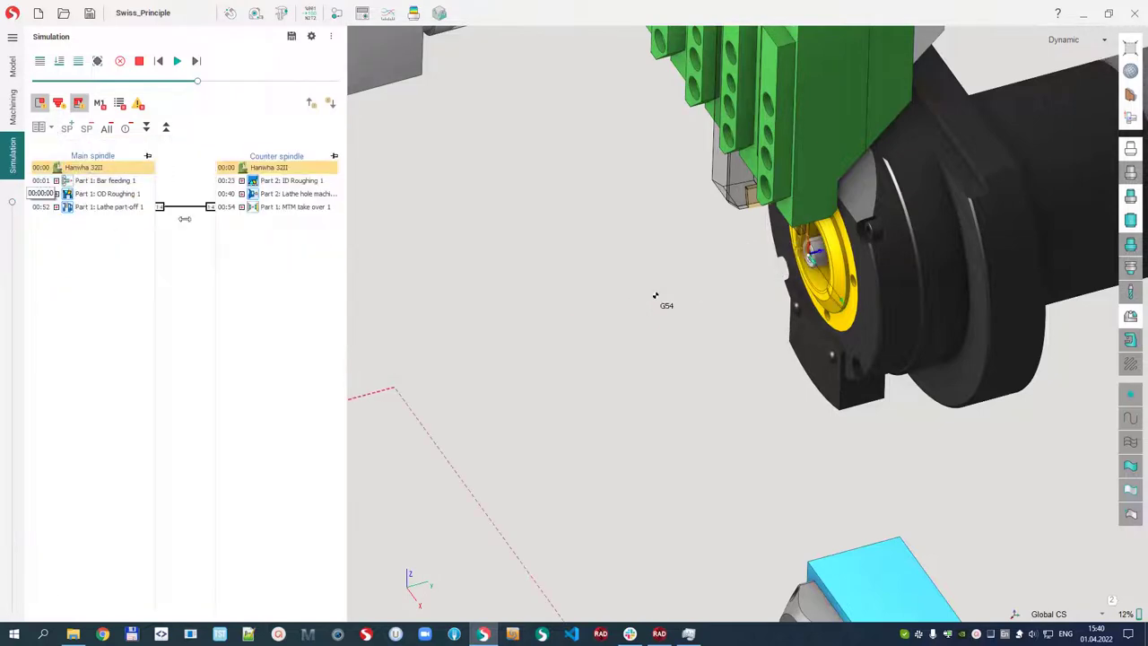
Expand MTM take over 1 and Lathe part-off 1 to examine their linked wait marks, and go to WAIT 1 on the counter spindle.
{"action": "left_click", "coordinate": [242, 207]}
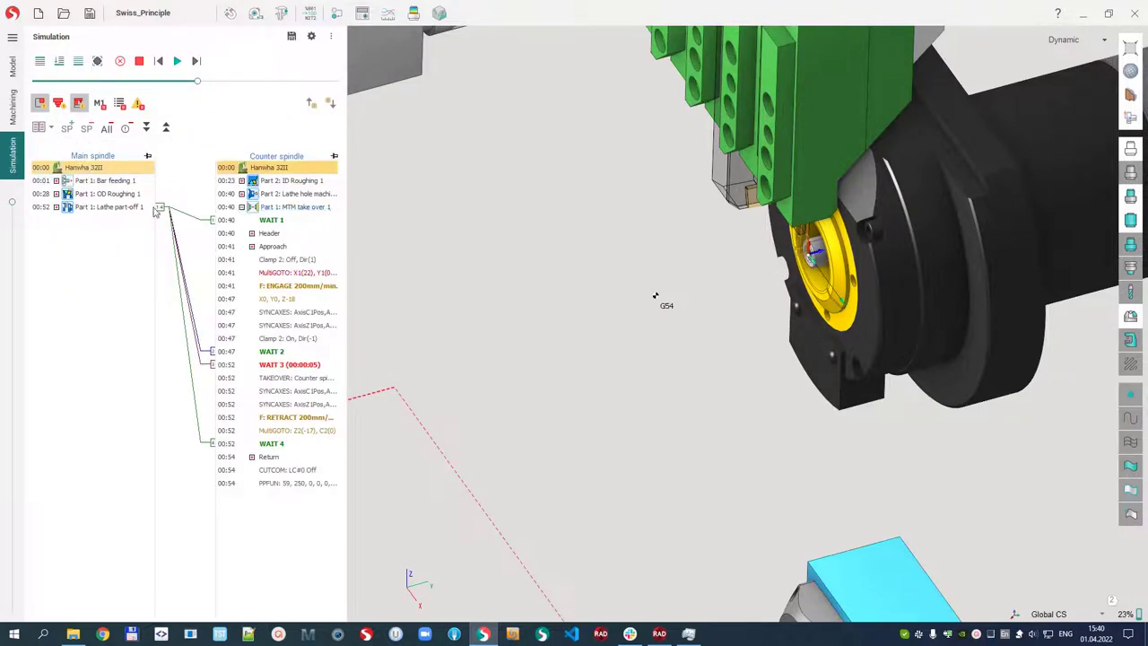
{"action": "left_click", "coordinate": [56, 207]}
{"action": "left_click", "coordinate": [271, 221]}
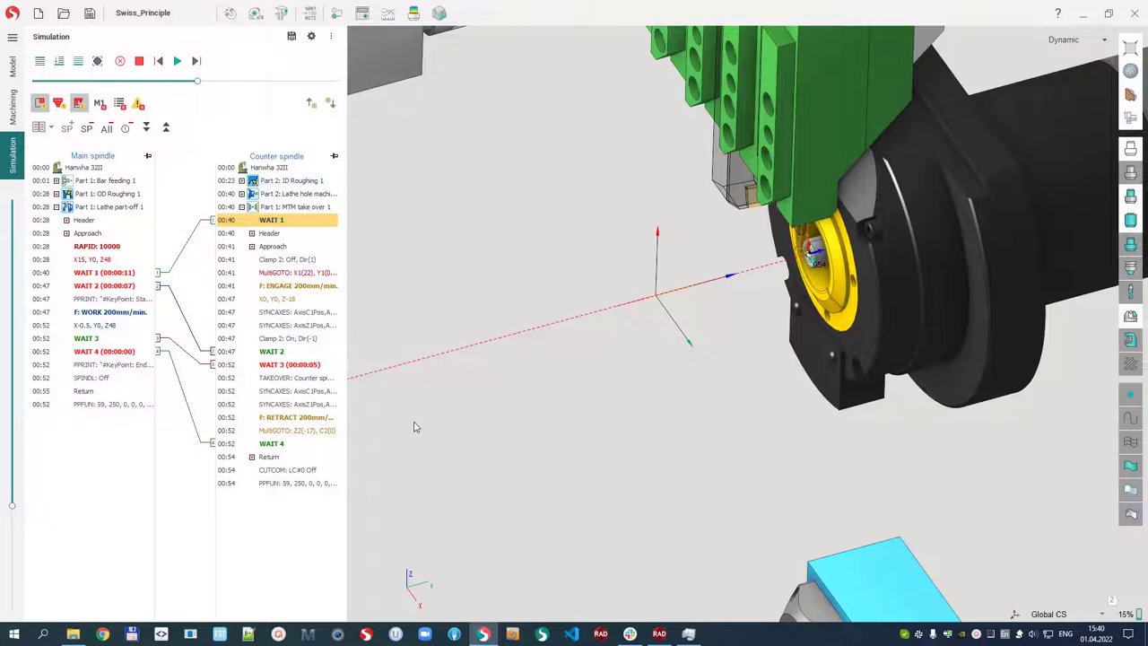
Return the simulation to the start of the Hanwha 32II project and run it with both spindles working simultaneously.
{"action": "scroll", "coordinate": [505, 418], "scroll_direction": "down", "scroll_amount": 3}
{"action": "scroll", "coordinate": [695, 351], "scroll_direction": "down", "scroll_amount": 1}
{"action": "middle_click_drag", "start_coordinate": [505, 418], "coordinate": [596, 309]}
{"action": "left_click", "coordinate": [235, 166]}
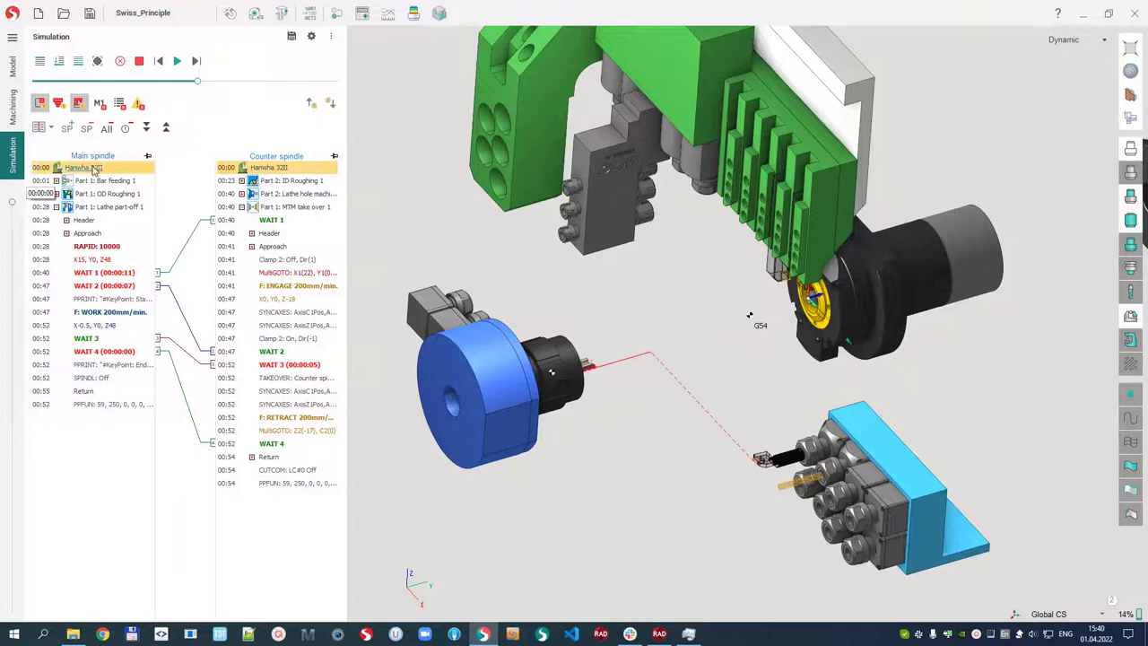
{"action": "mouse_move", "coordinate": [713, 393]}
{"action": "middle_mouse_down"}
{"action": "mouse_move", "coordinate": [745, 392]}
{"action": "mouse_move", "coordinate": [721, 385]}
{"action": "middle_mouse_up"}
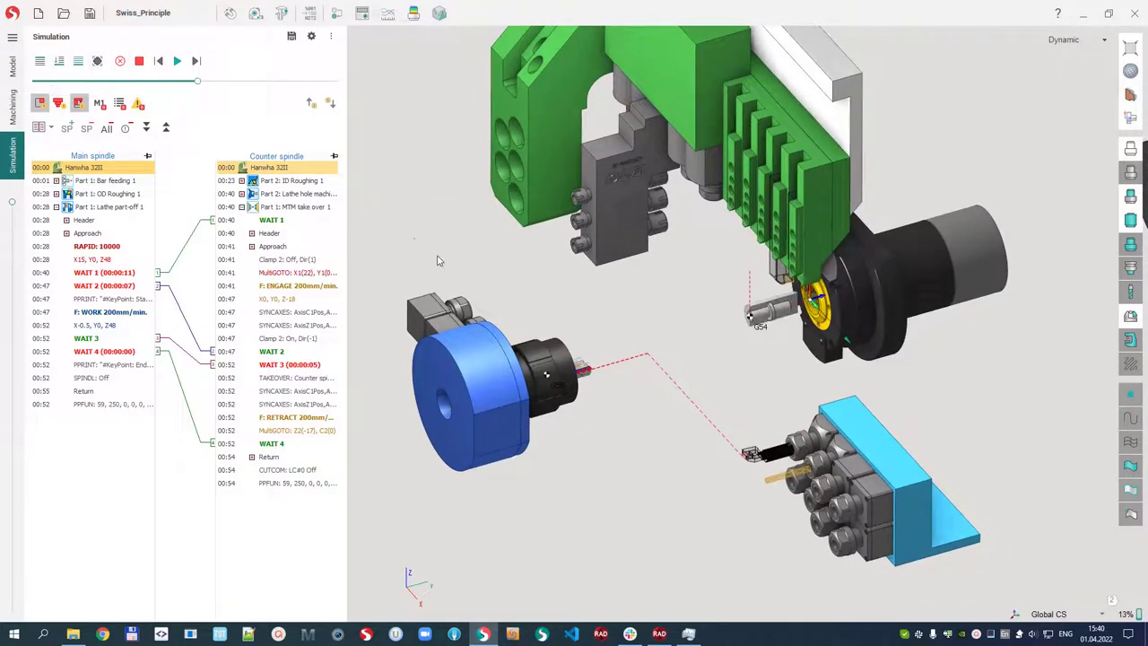
{"action": "middle_click_drag", "start_coordinate": [650, 371], "coordinate": [564, 377]}
{"action": "scroll", "coordinate": [543, 376], "scroll_direction": "up", "scroll_amount": 4}
{"action": "scroll", "coordinate": [663, 328], "scroll_direction": "down", "scroll_amount": 3}
{"action": "scroll", "coordinate": [667, 327], "scroll_direction": "down", "scroll_amount": 3}
{"action": "middle_click_drag", "start_coordinate": [868, 273], "coordinate": [898, 254]}
{"action": "middle_click_drag", "start_coordinate": [793, 384], "coordinate": [783, 425]}
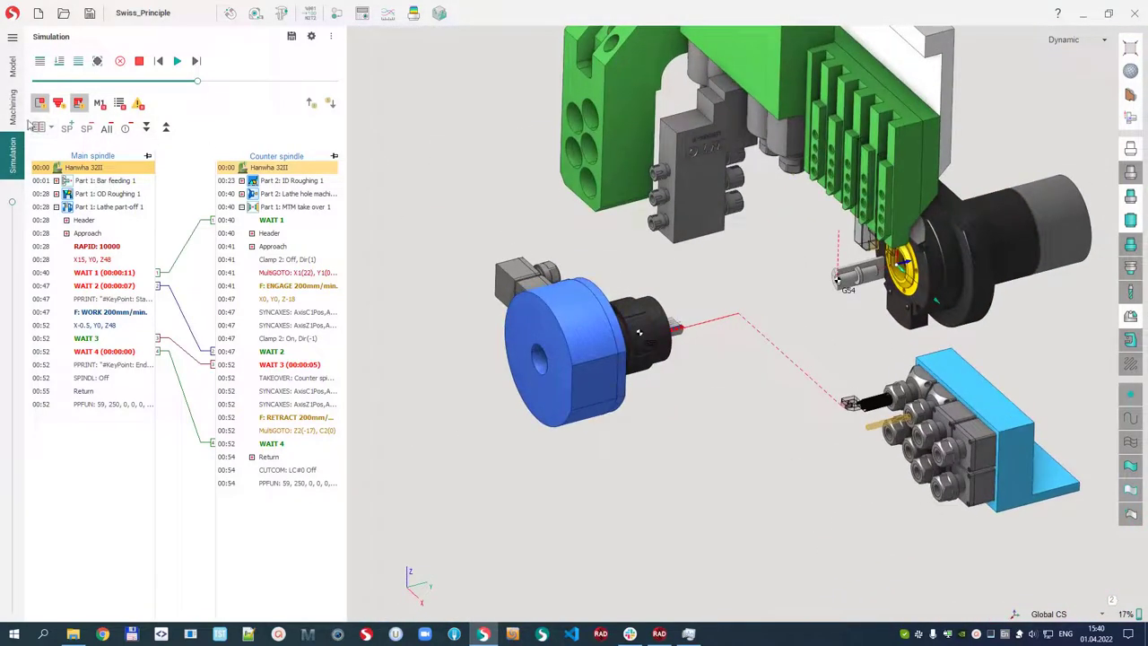
{"action": "left_click", "coordinate": [175, 63]}
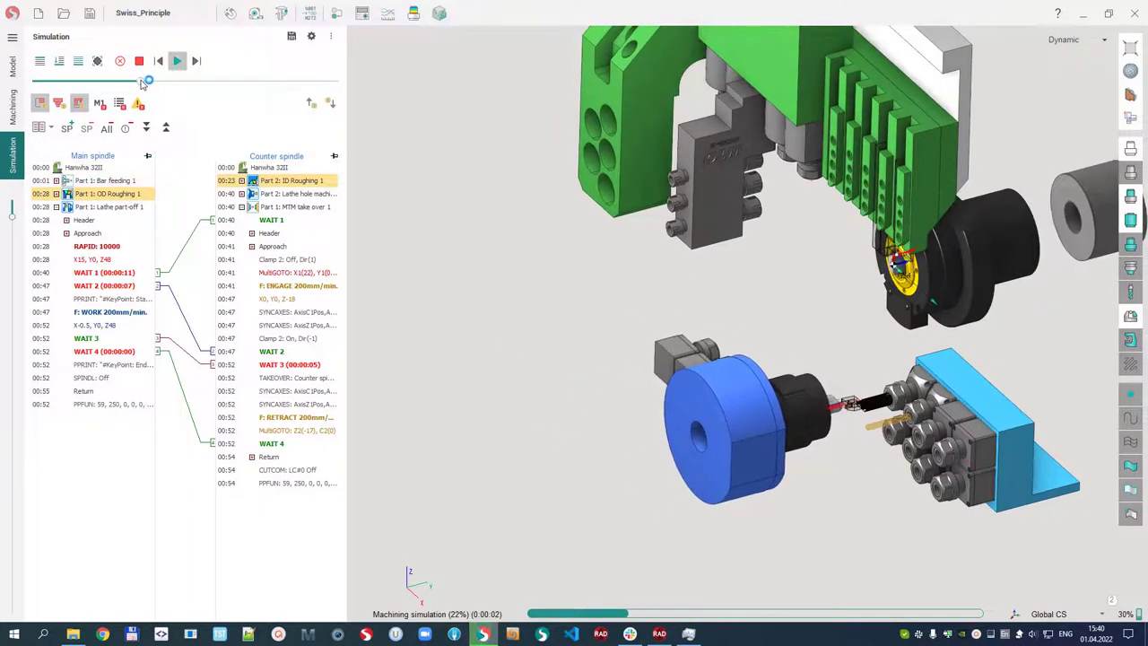
Adjust the simulation speed while watching the simultaneous roughing, synchronised take-over and part-off, and inspect the machine at the end.
{"action": "scroll", "coordinate": [930, 360], "scroll_direction": "up", "scroll_amount": 1}
{"action": "middle_click_drag", "start_coordinate": [930, 361], "coordinate": [676, 349]}
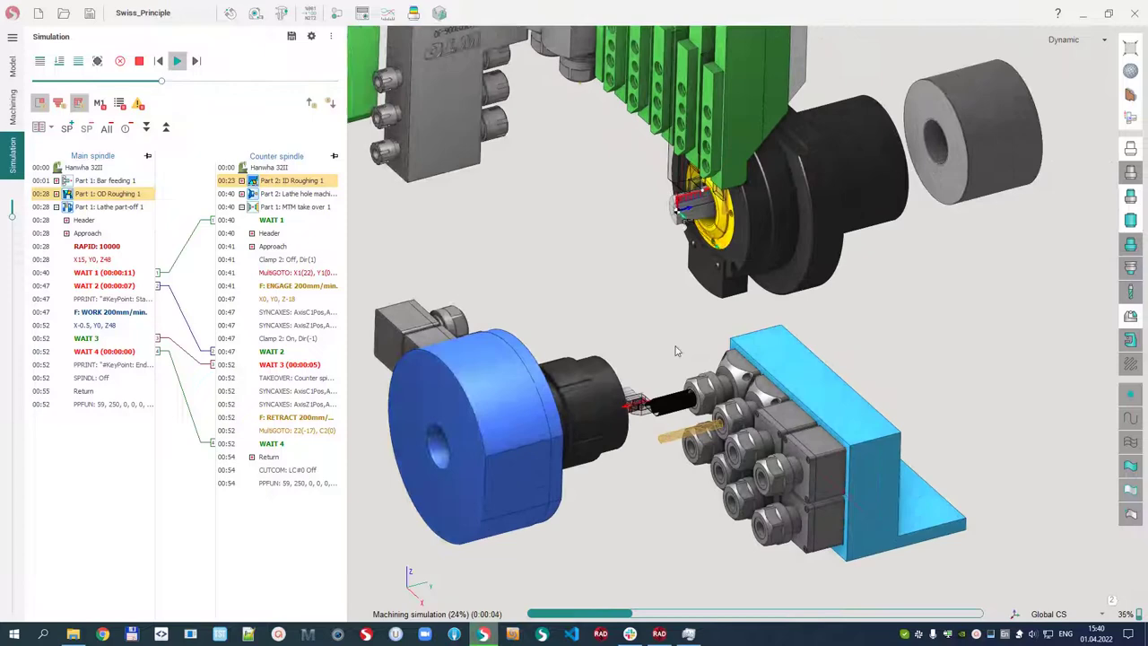
{"action": "scroll", "coordinate": [683, 315], "scroll_direction": "up", "scroll_amount": 3}
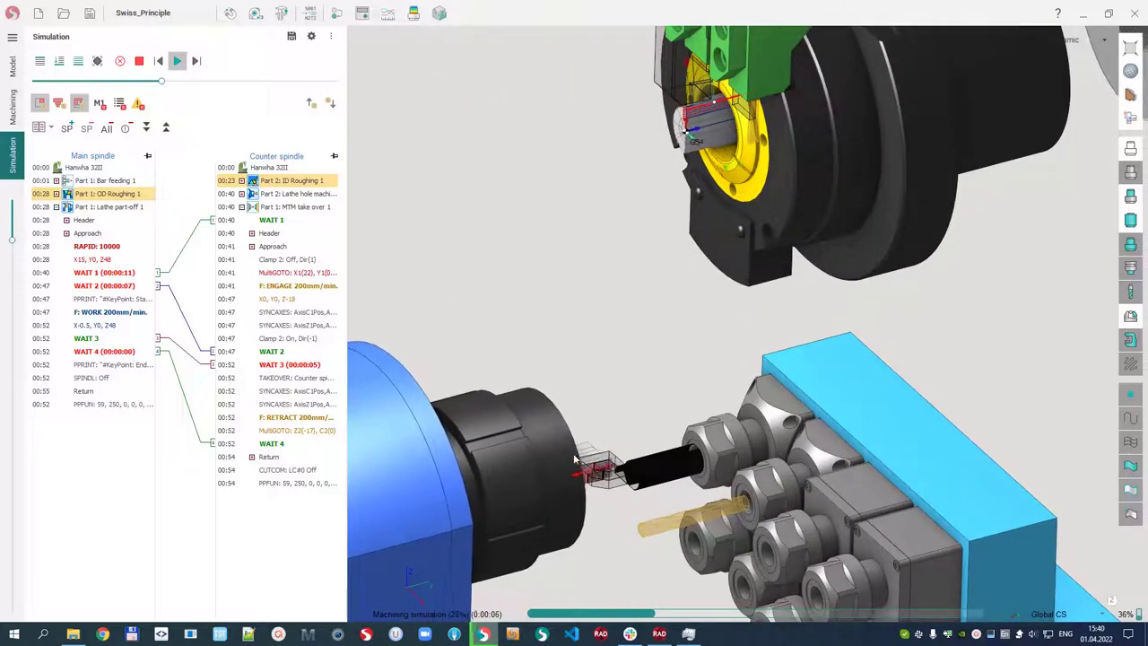
{"action": "middle_click_drag", "start_coordinate": [592, 373], "coordinate": [597, 426]}
{"action": "scroll", "coordinate": [596, 427], "scroll_direction": "down", "scroll_amount": 2}
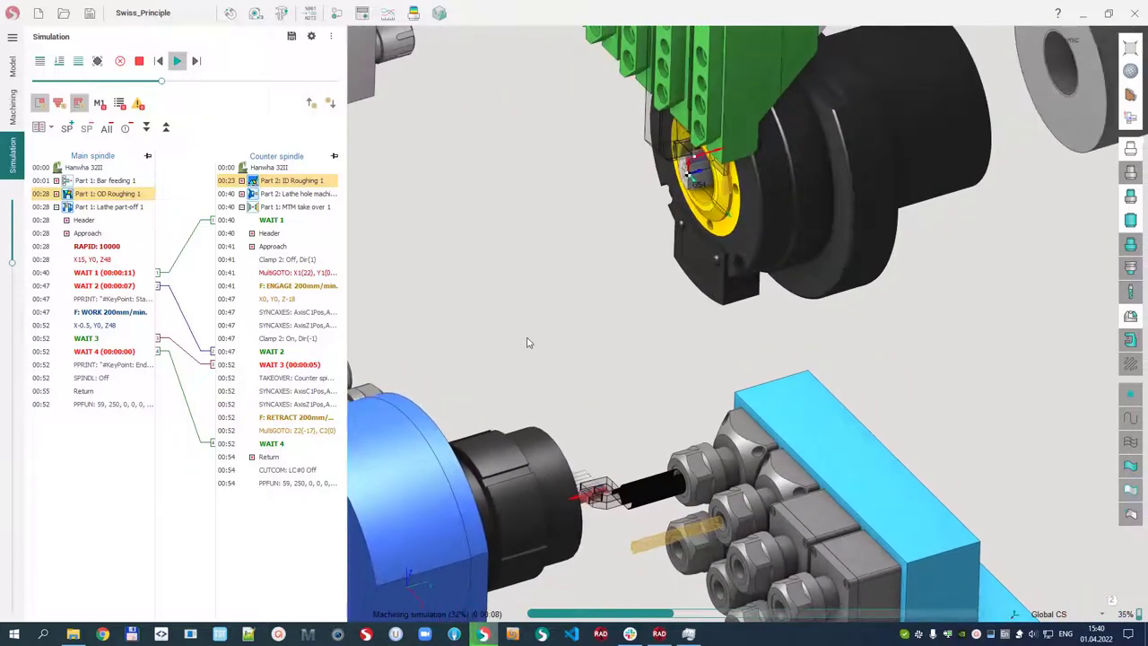
{"action": "left_click_drag", "start_coordinate": [162, 80], "coordinate": [185, 82]}
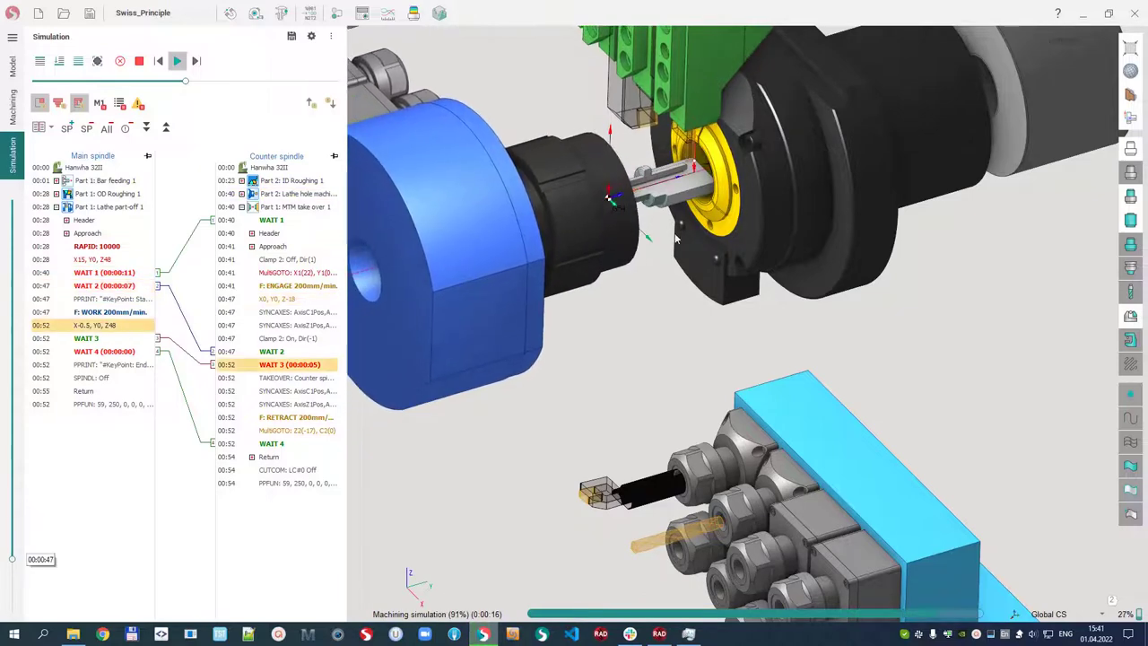
{"action": "scroll", "coordinate": [697, 279], "scroll_direction": "down", "scroll_amount": 4}
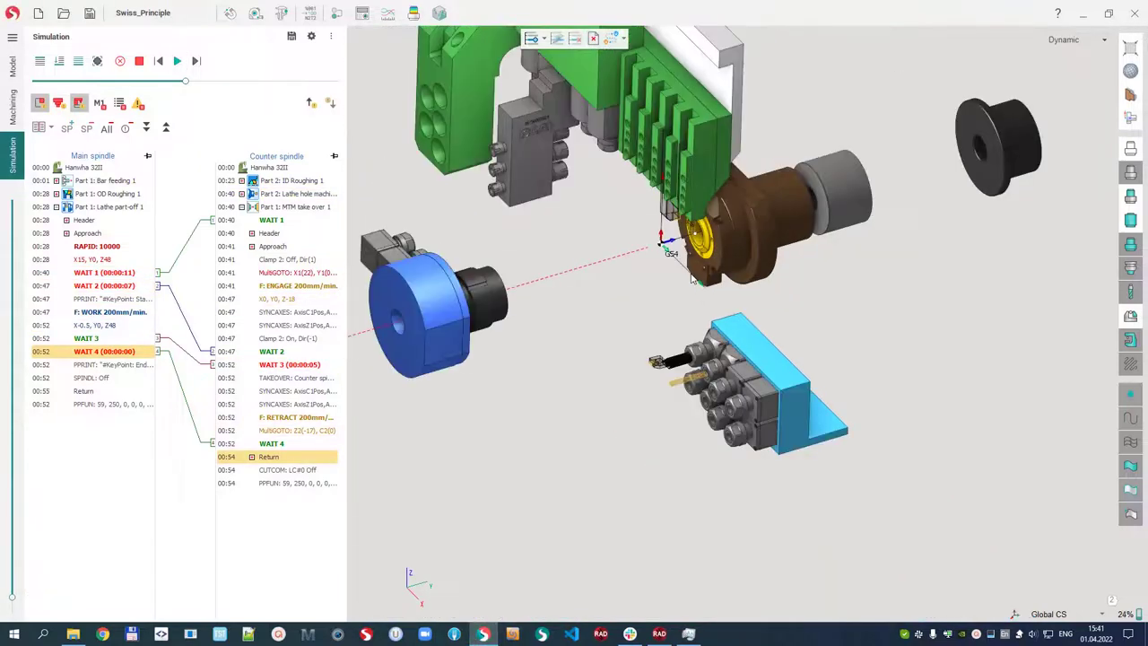
{"action": "scroll", "coordinate": [644, 330], "scroll_direction": "up", "scroll_amount": 3}
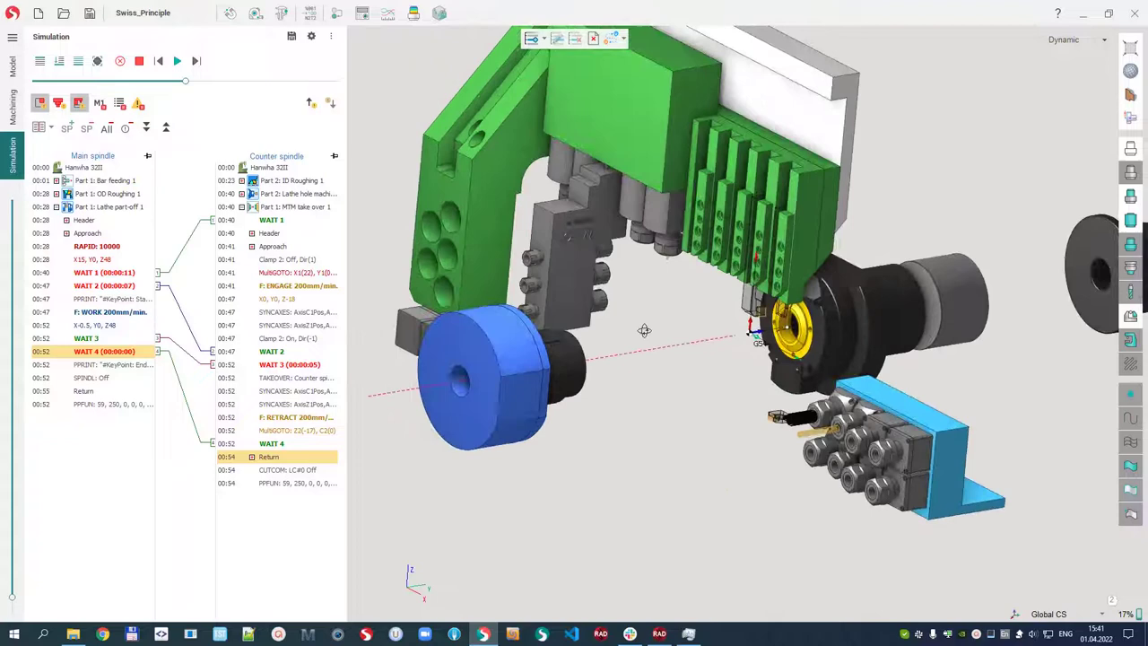
{"action": "middle_click_drag", "start_coordinate": [643, 330], "coordinate": [640, 352]}
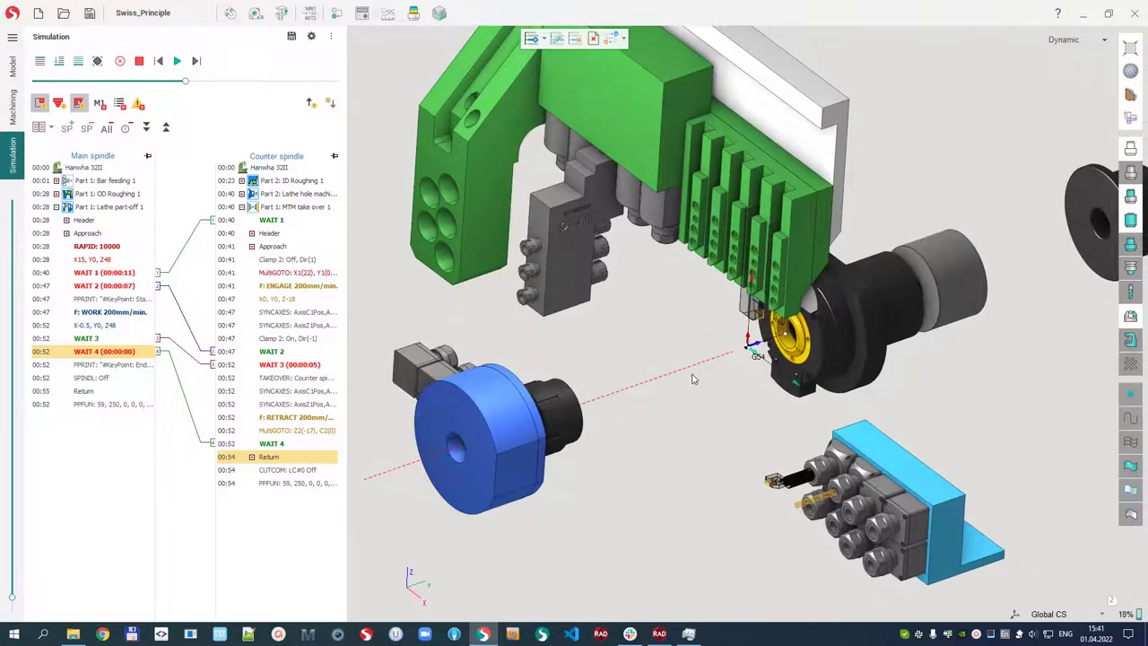
{"action": "middle_click_drag", "start_coordinate": [691, 379], "coordinate": [721, 379]}
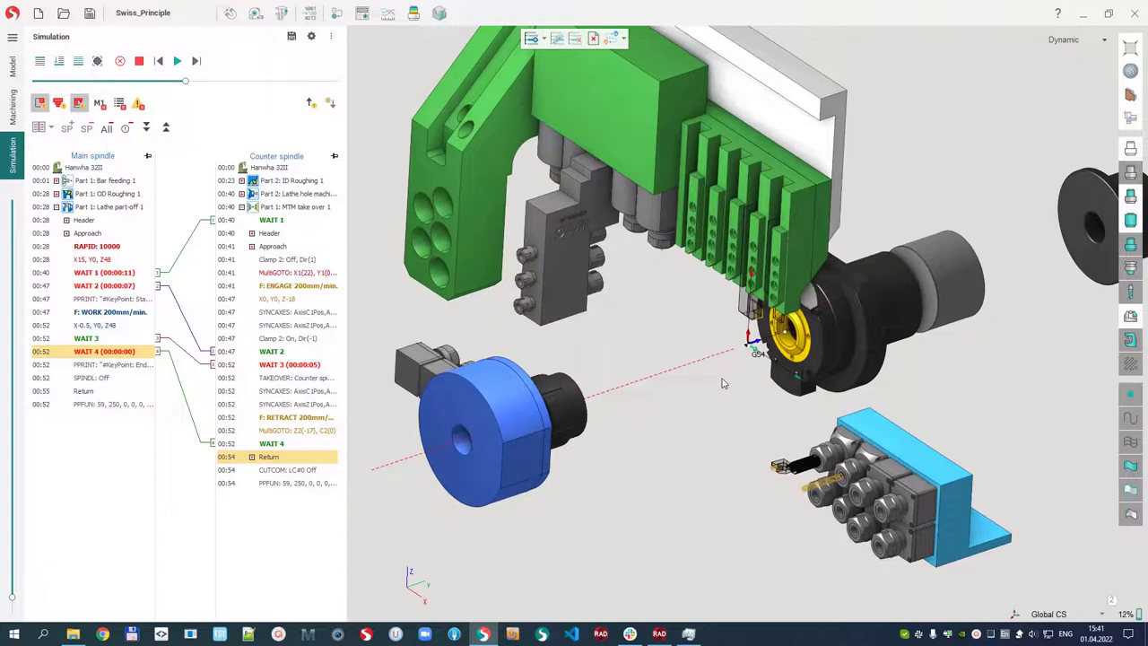